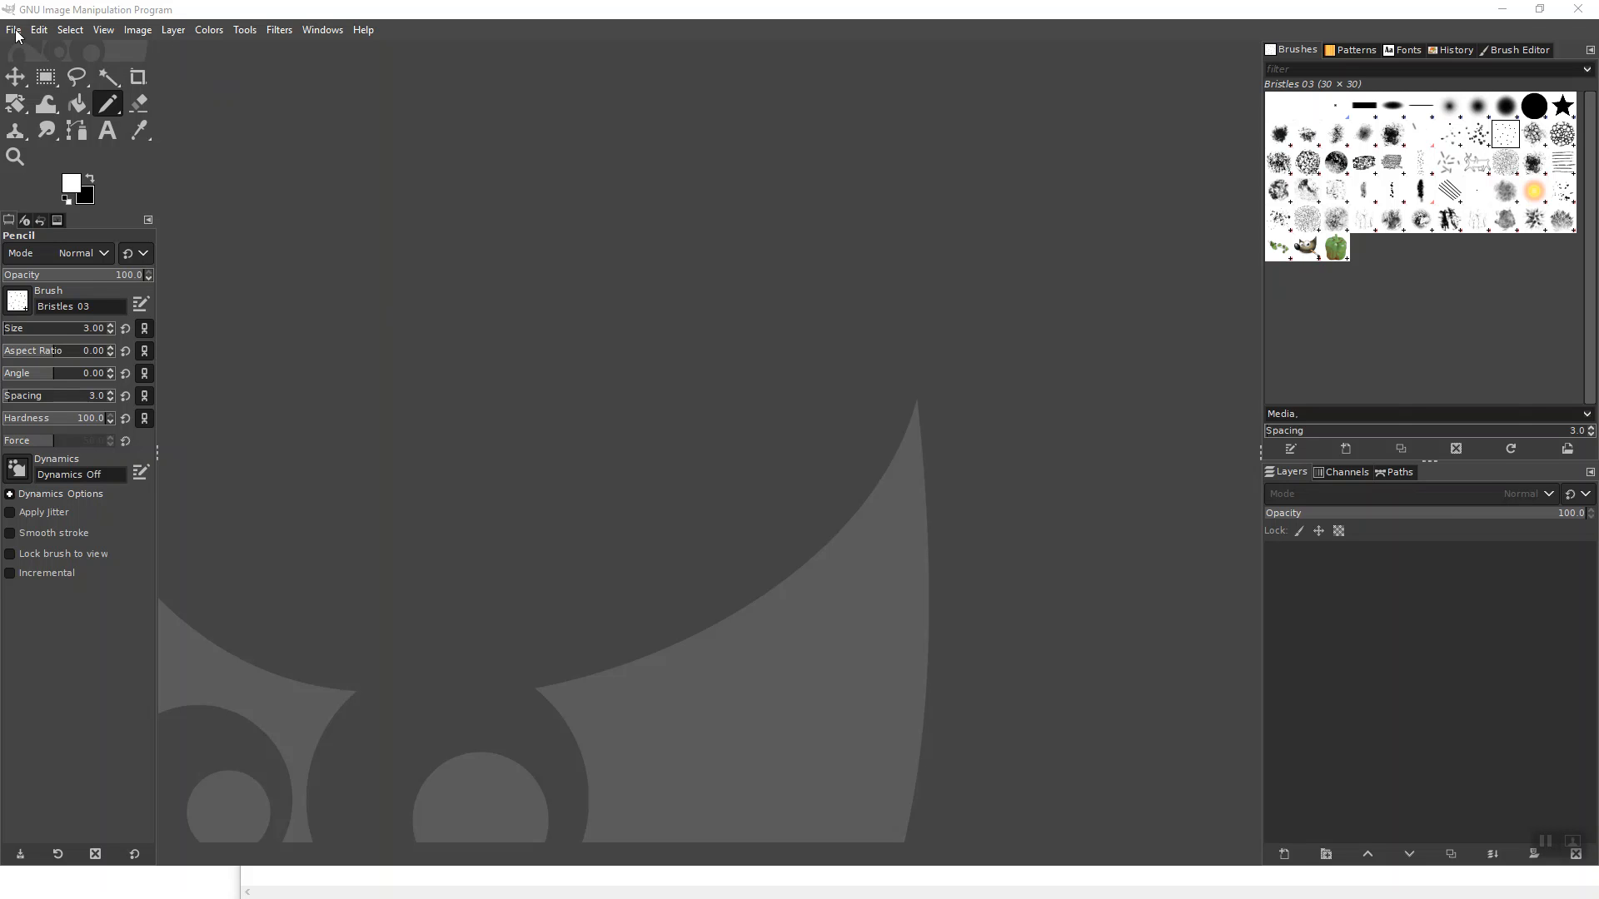
Create a new image 280 px wide and 192 px high.
click(14, 31)
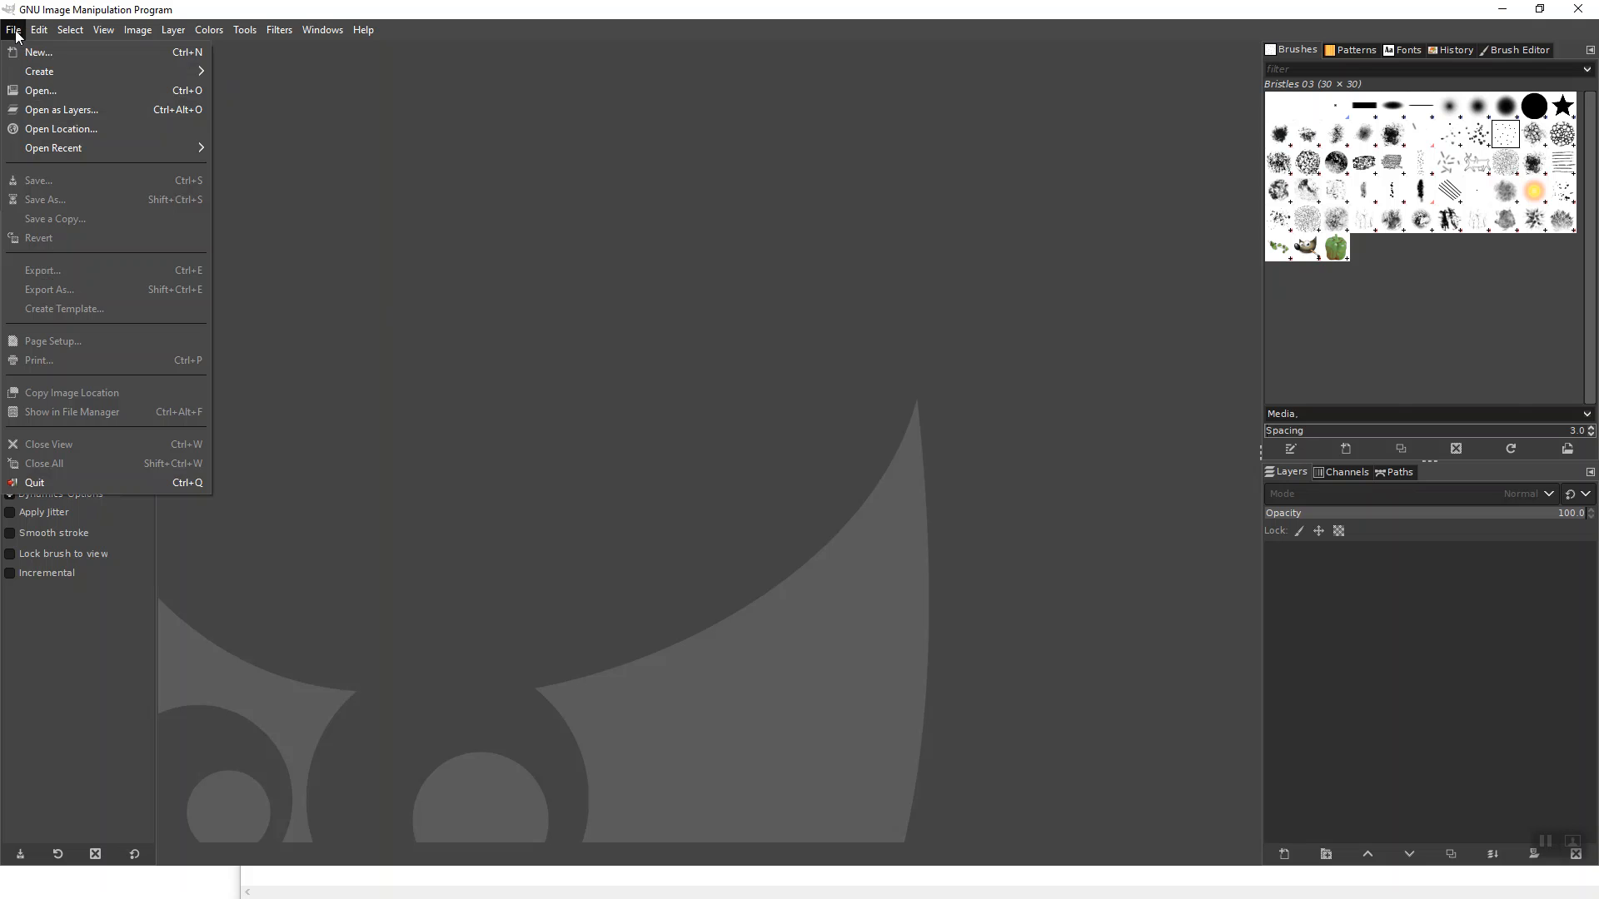
click(53, 50)
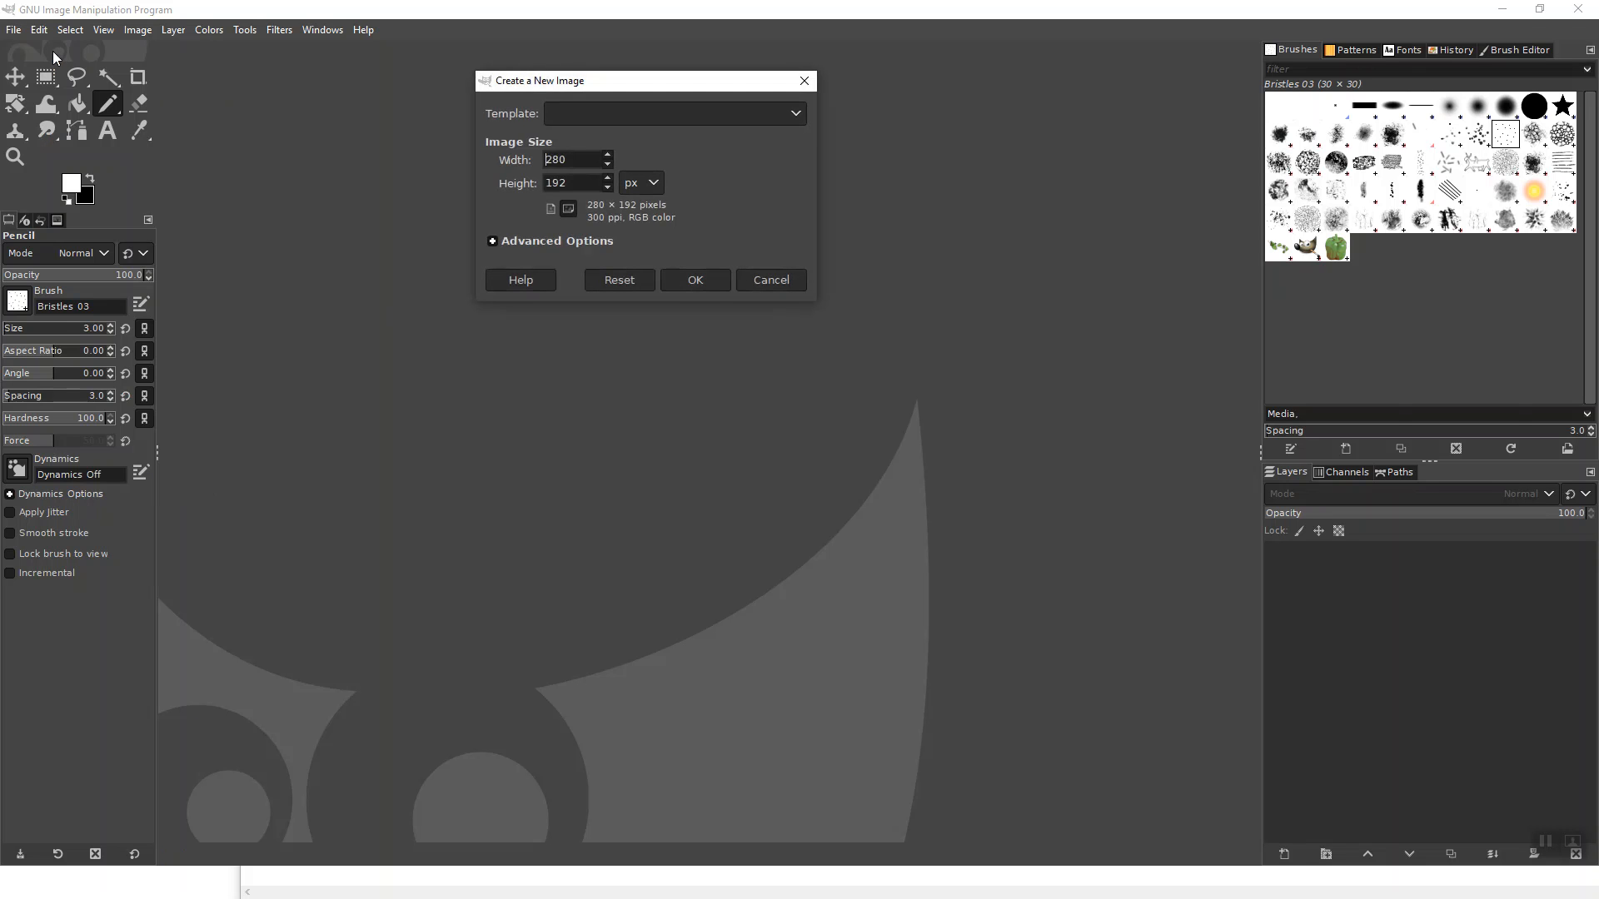
drag(584, 157, 504, 159)
text(280)
key(Tab)
text(192)
click(700, 287)
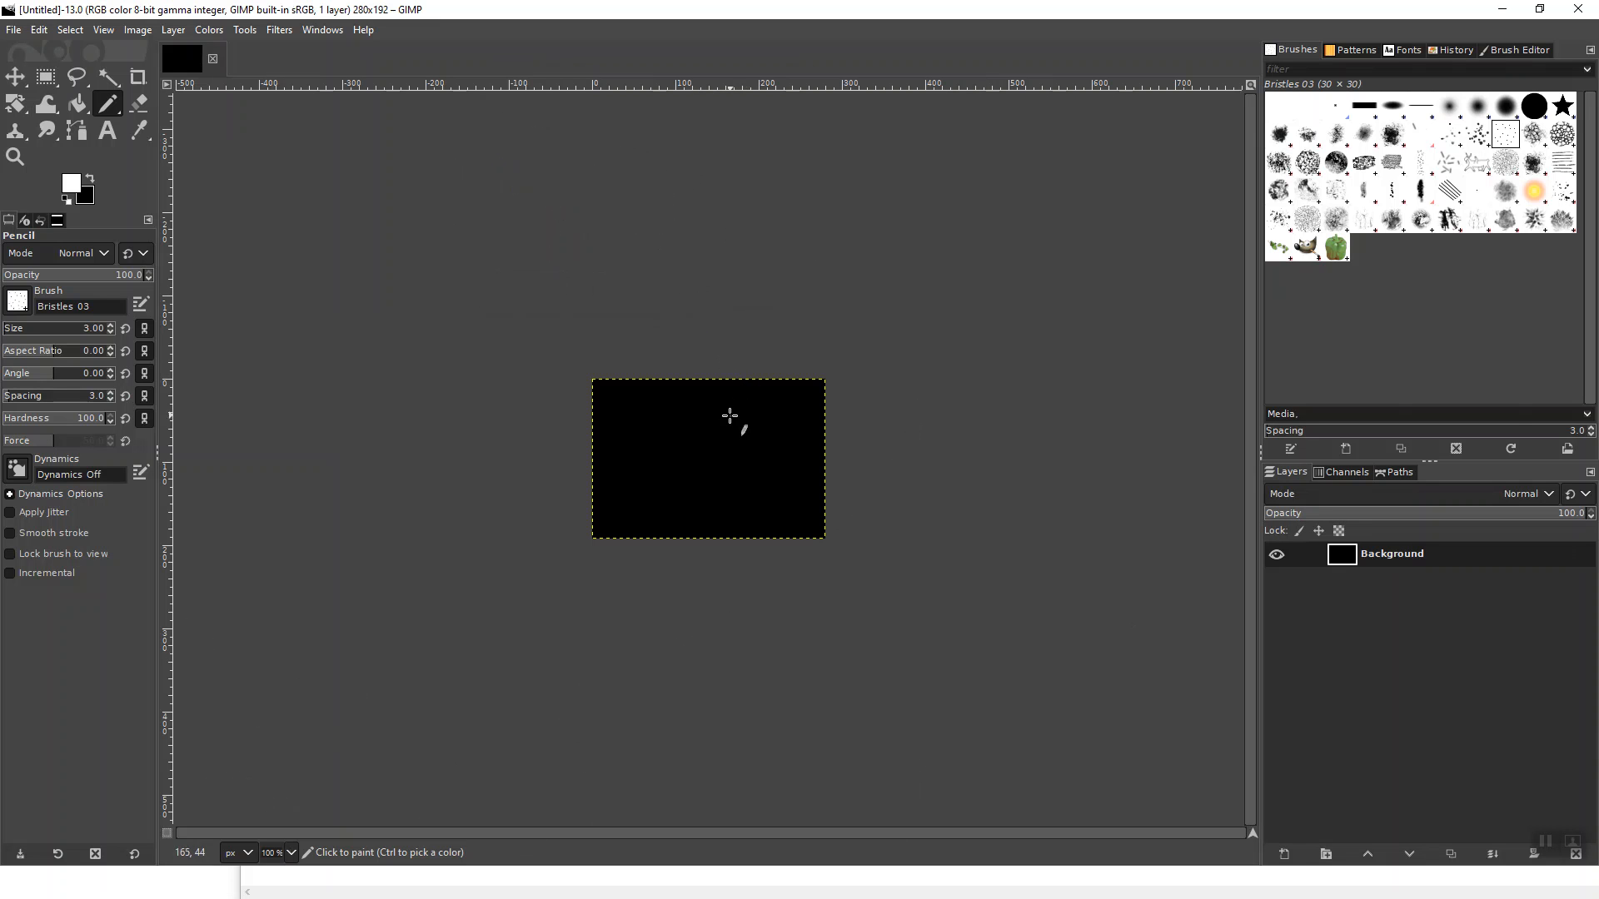
scroll(728, 432, up, 3)
scroll(724, 429, down, 1)
scroll(723, 429, down, 1)
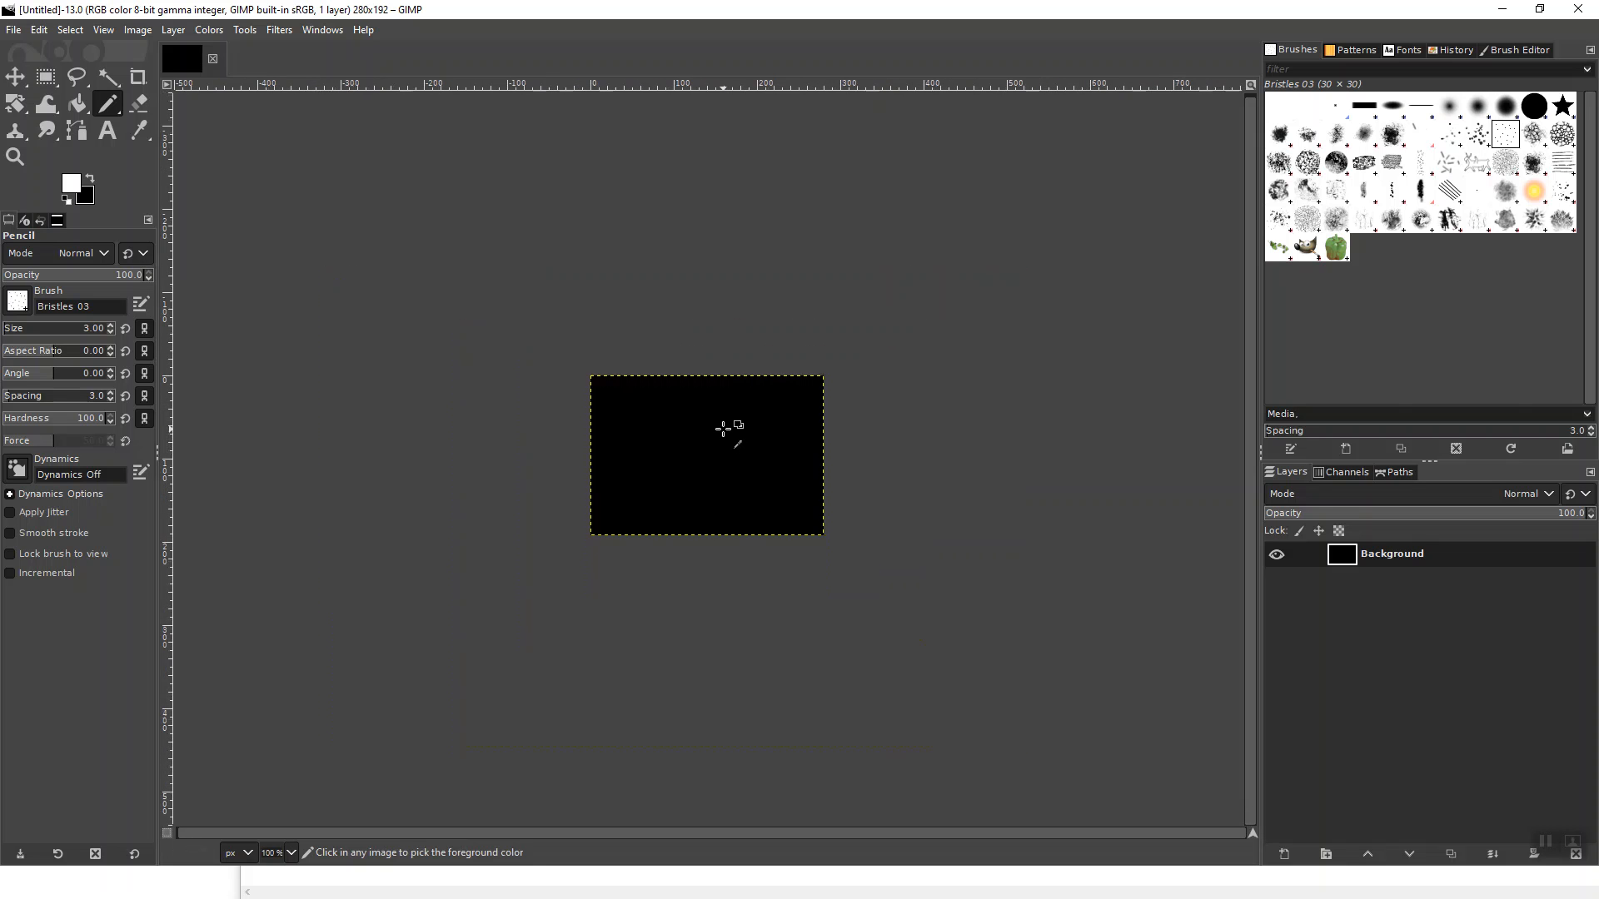
scroll(724, 429, up, 2)
scroll(724, 429, down, 1)
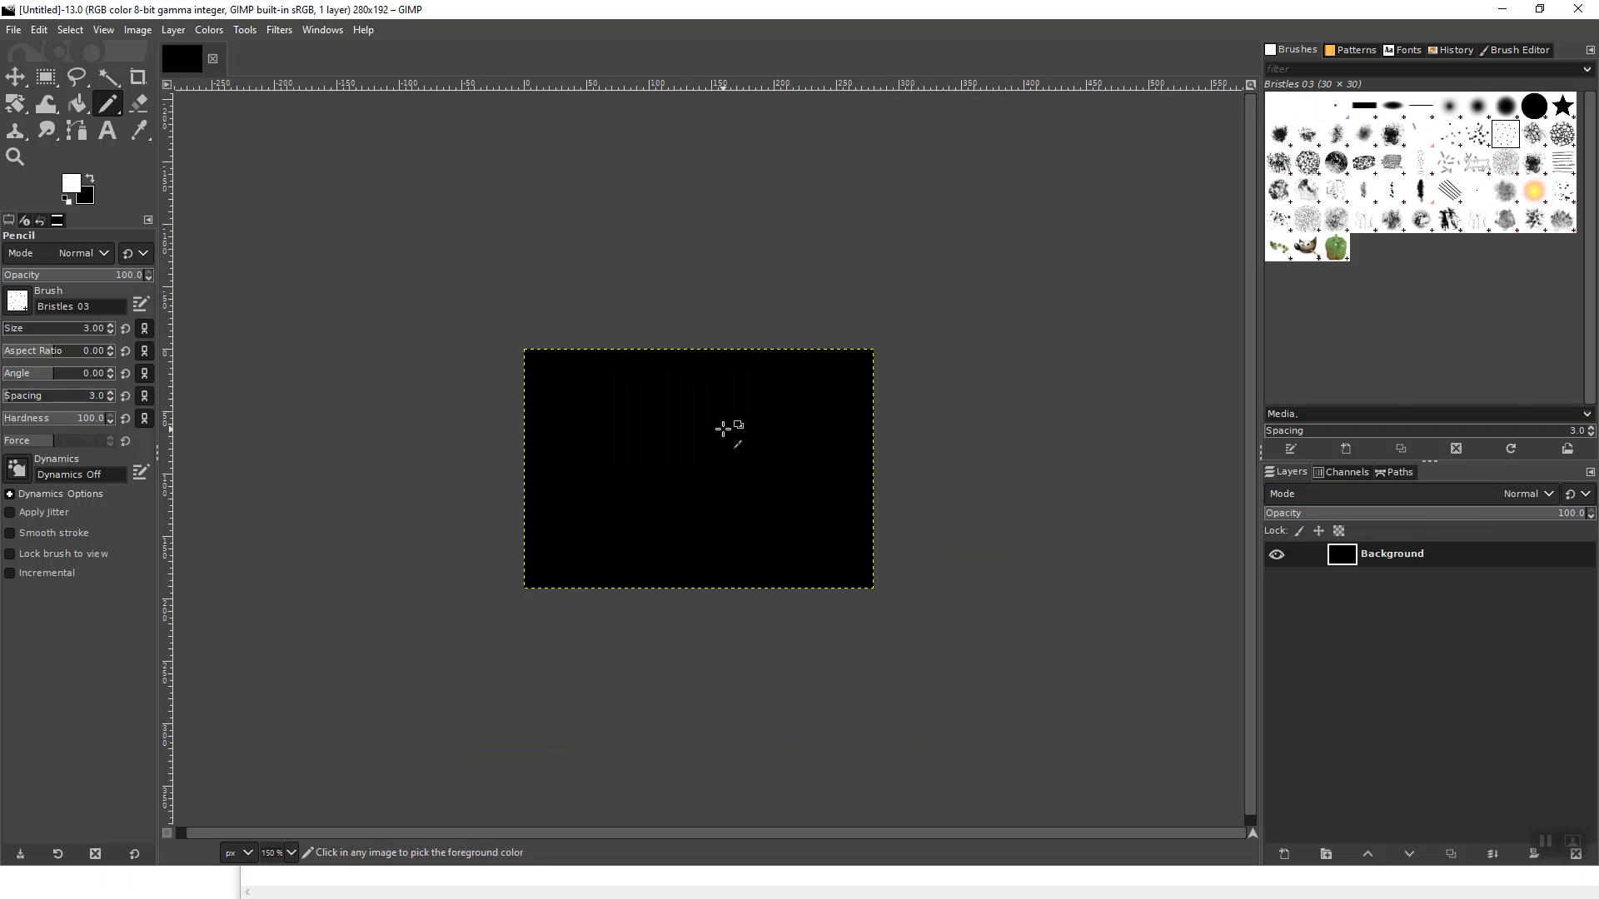
scroll(723, 429, up, 2)
scroll(725, 430, down, 1)
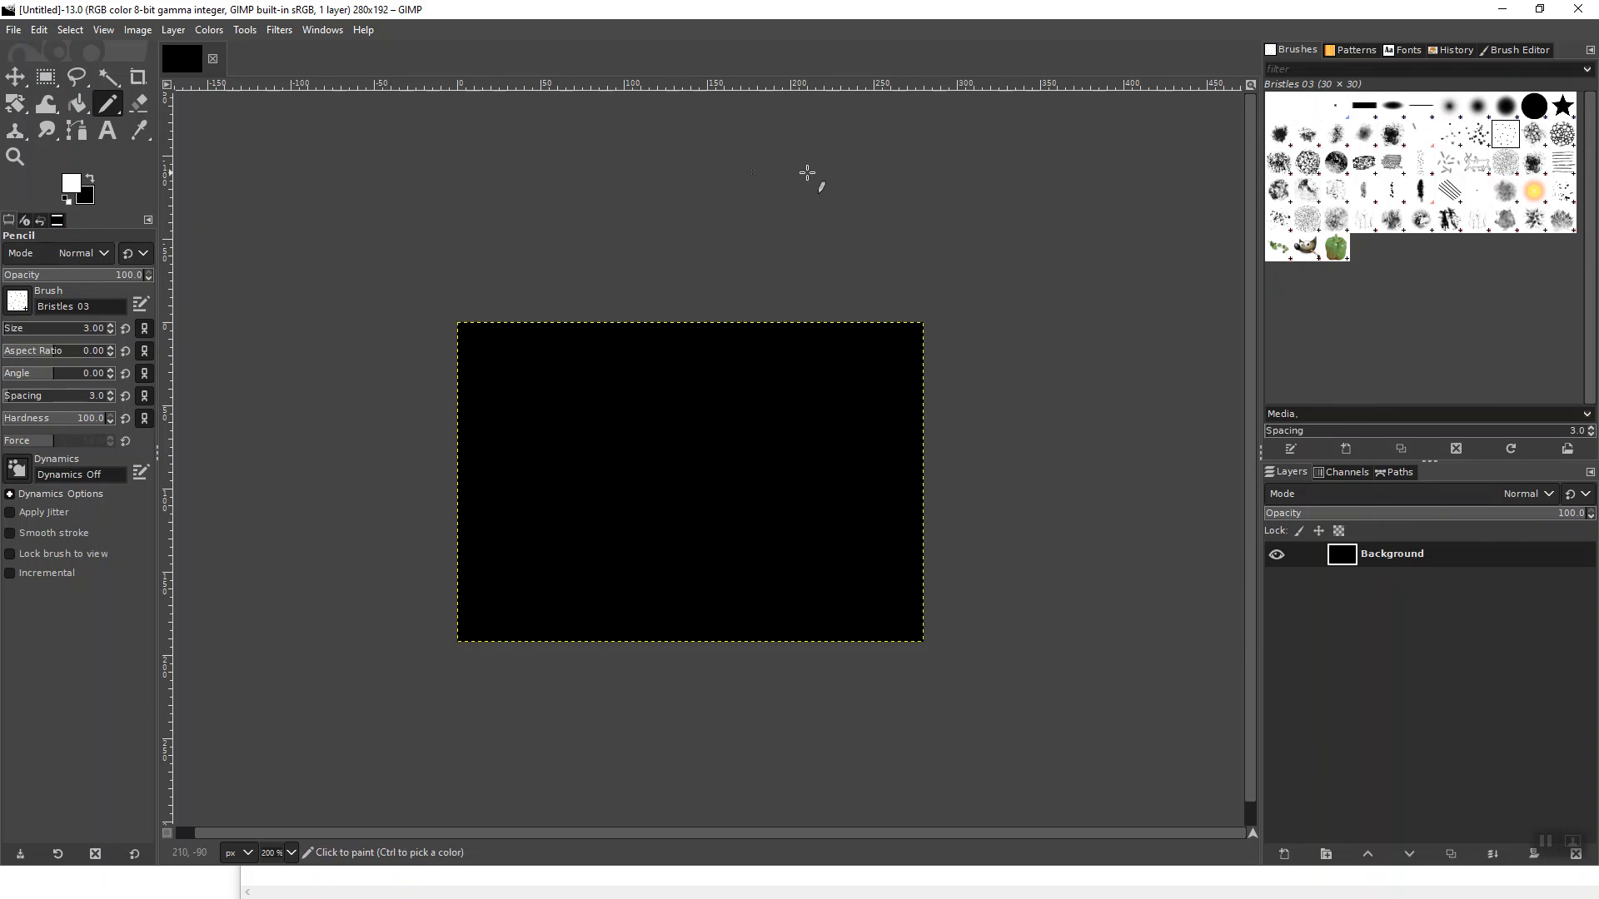
click(325, 33)
mouse_move(356, 77)
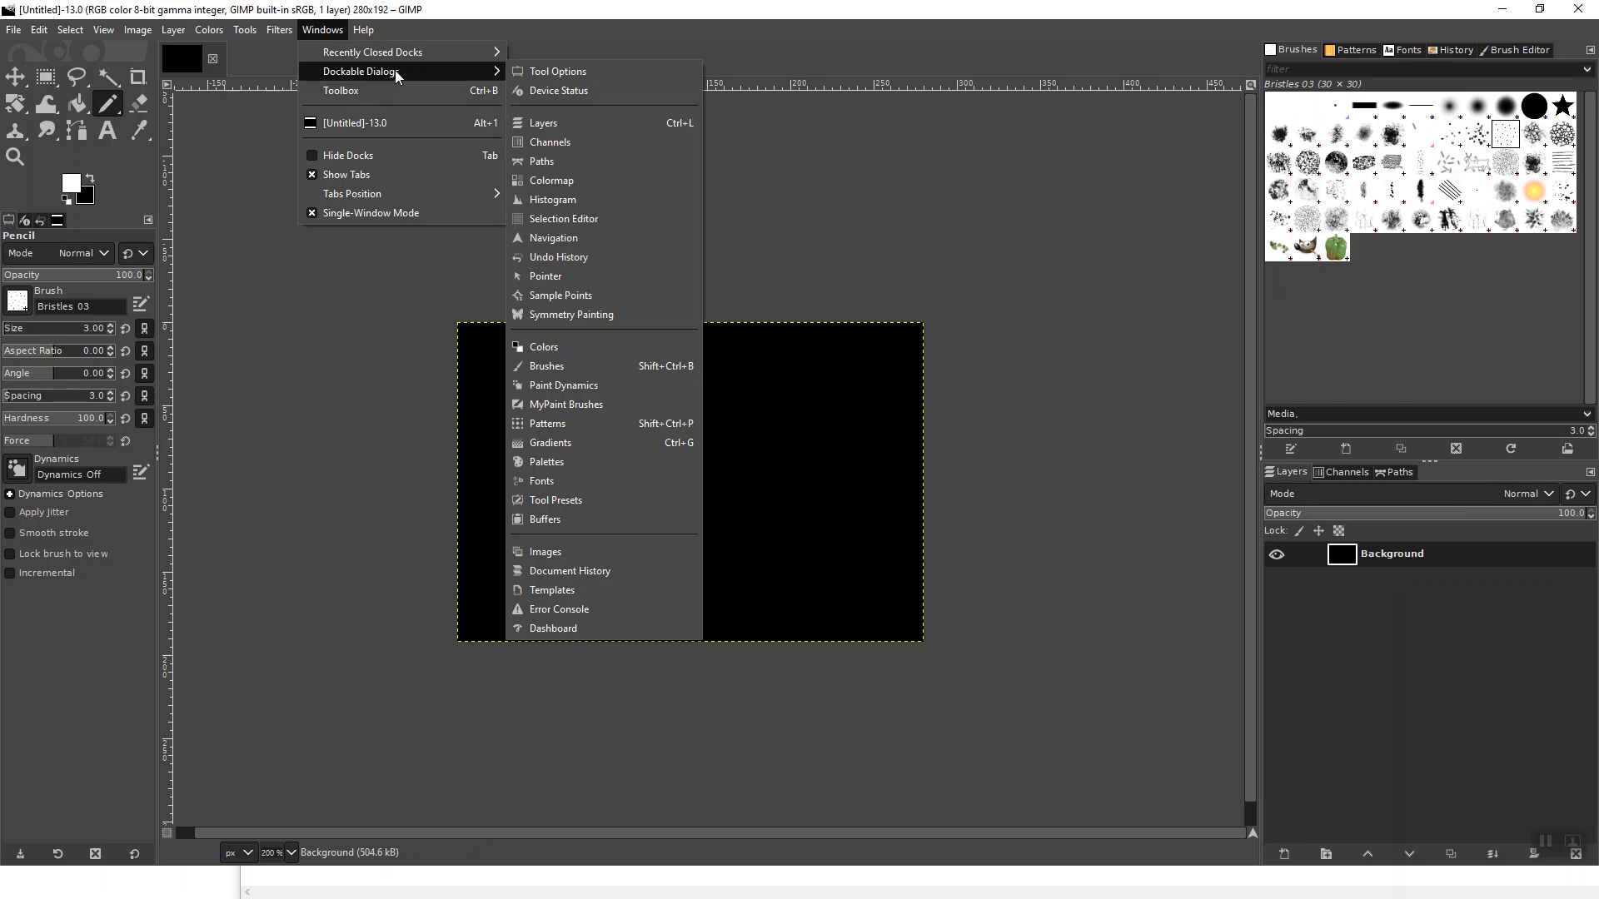
click(1092, 25)
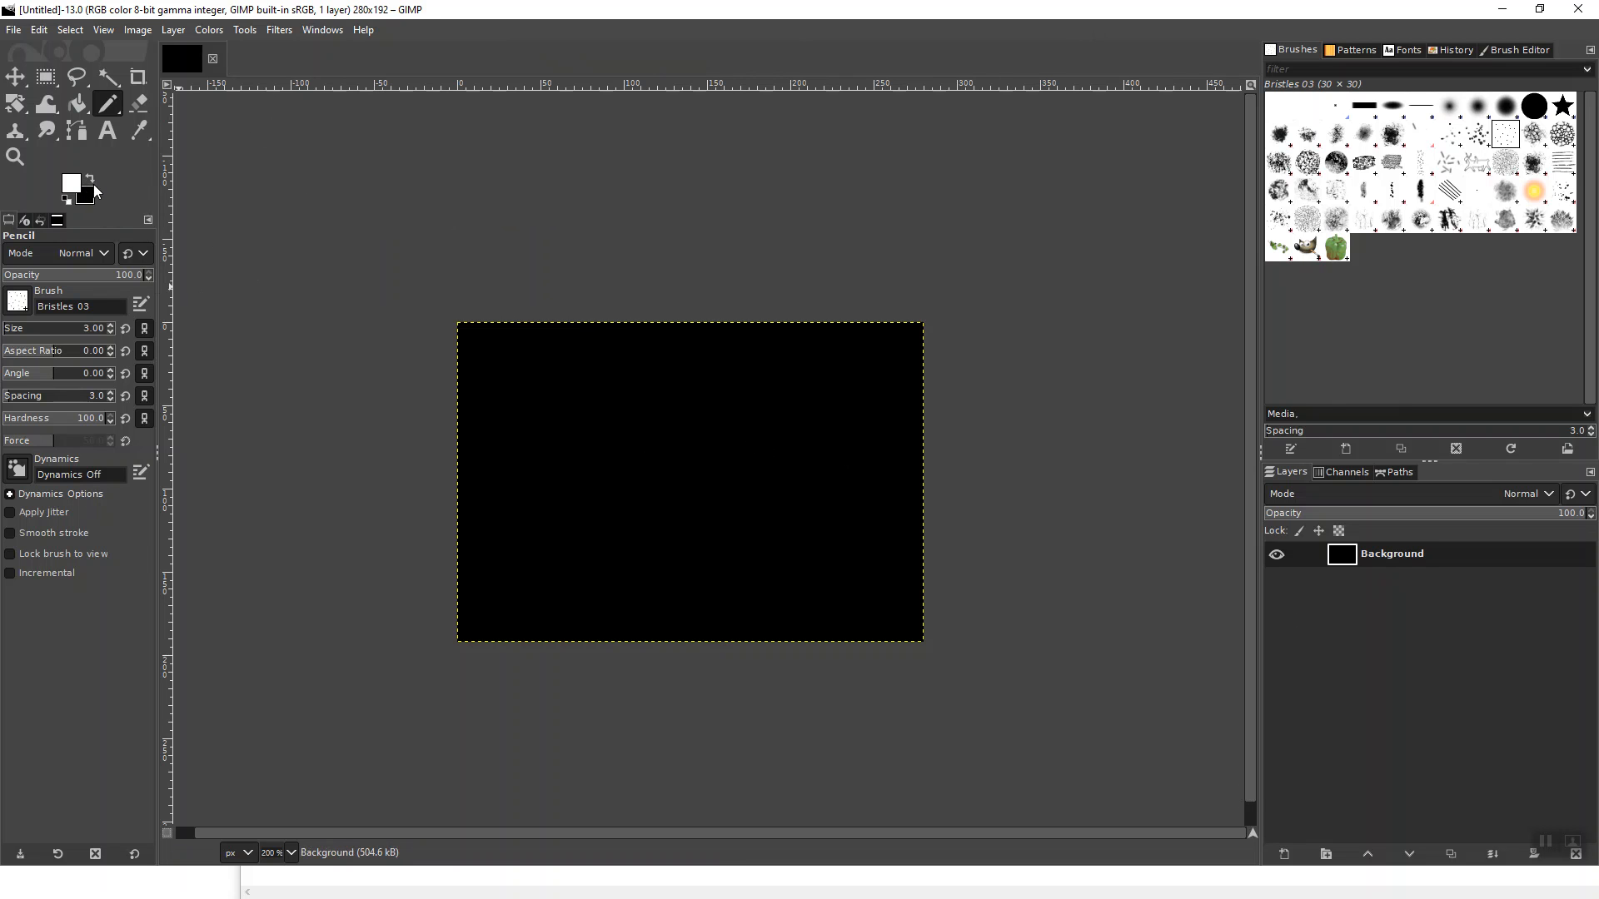
Bucket-fill the Background layer with white, and refill it with black after swapping the foreground and background colours.
click(77, 103)
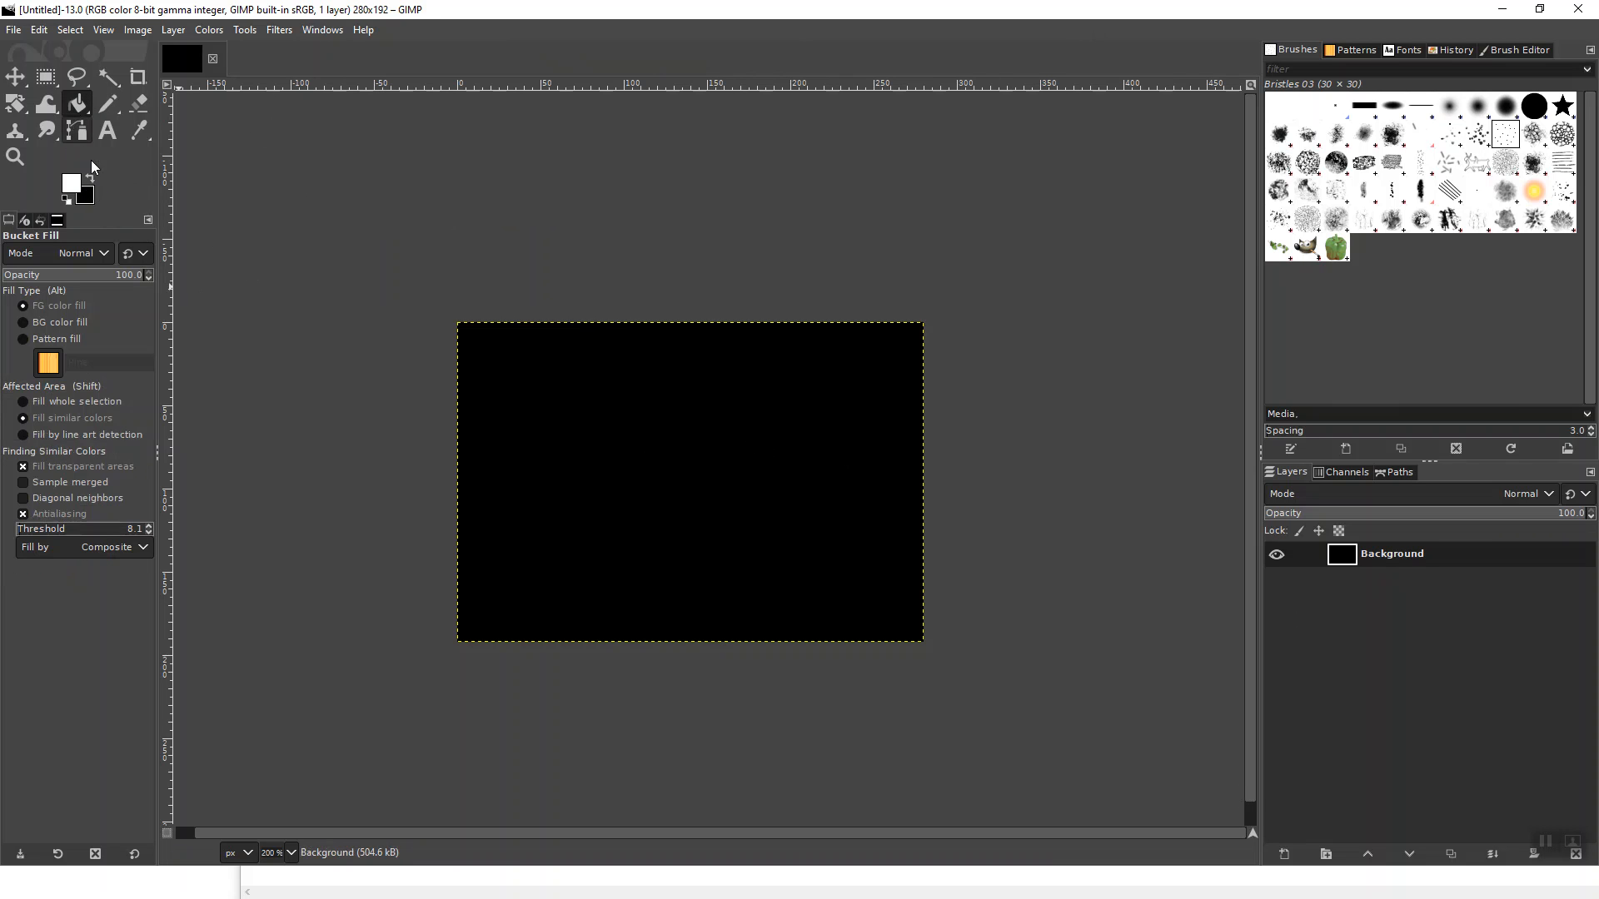
click(617, 447)
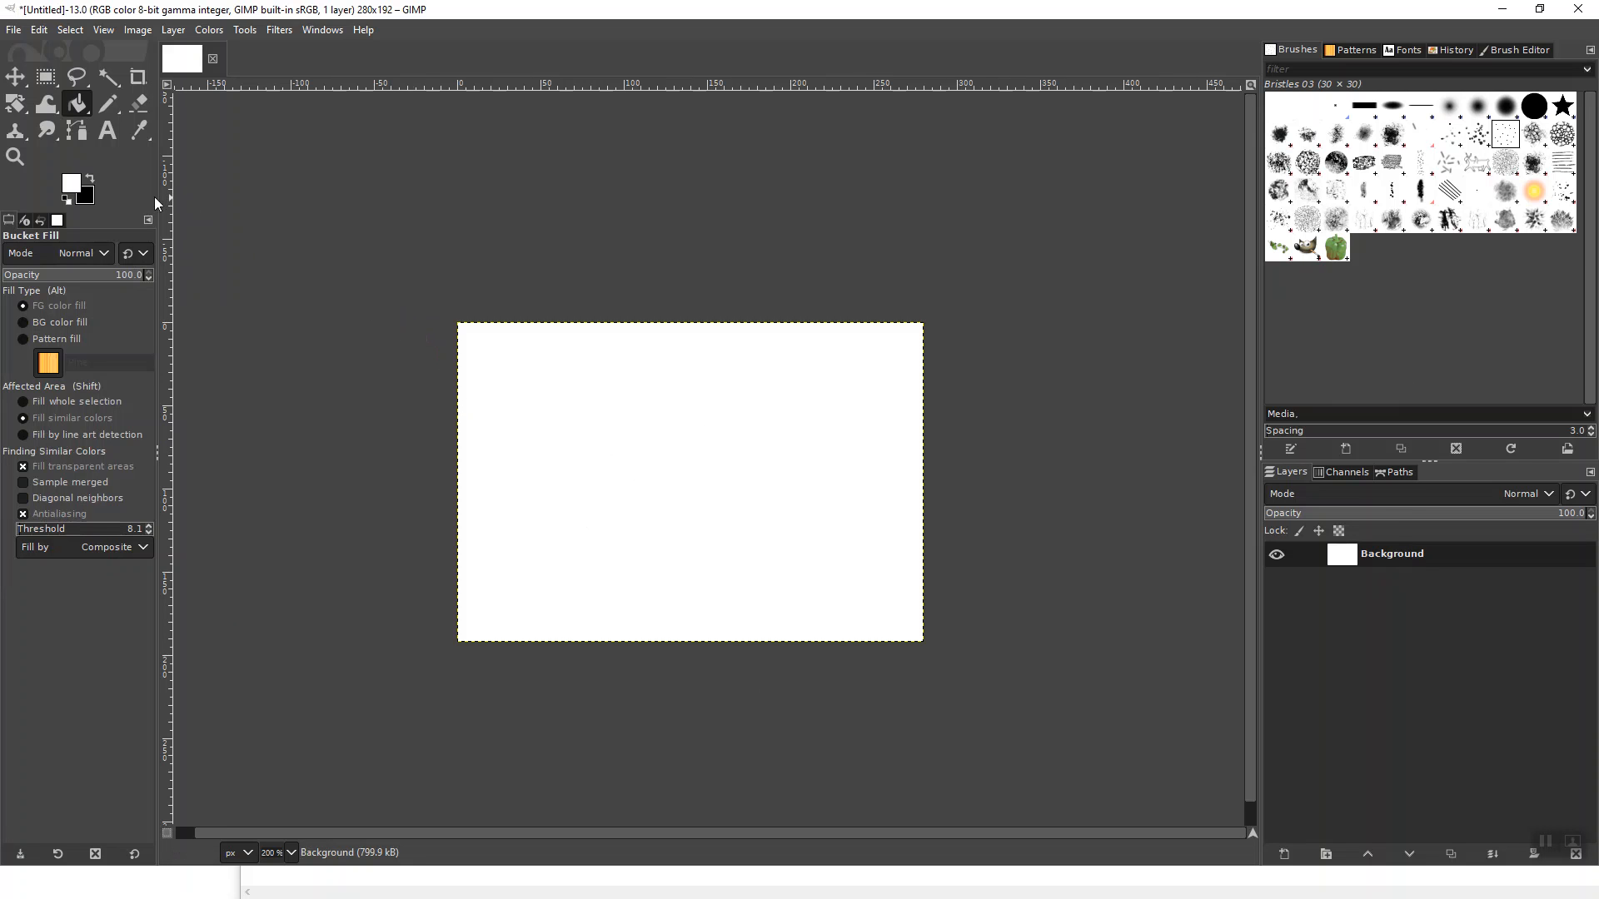
click(94, 181)
click(92, 183)
click(93, 184)
click(697, 491)
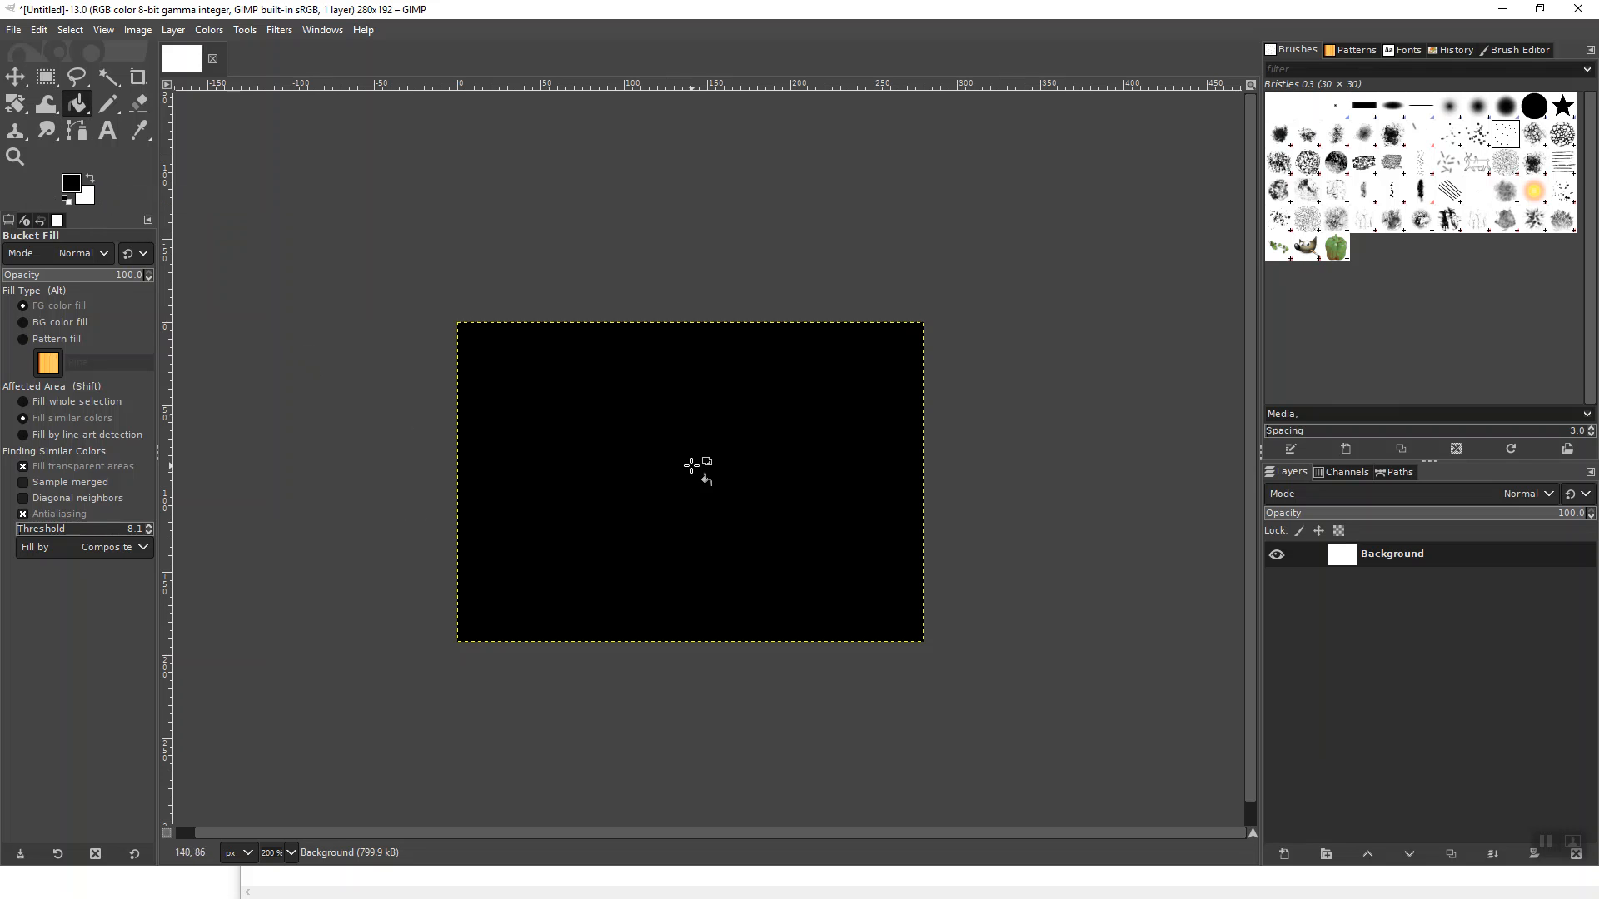
Toggle the Background layer's visibility off and on, leaving the layer visible.
click(1278, 555)
click(1279, 555)
click(1278, 555)
click(1279, 555)
click(1279, 555)
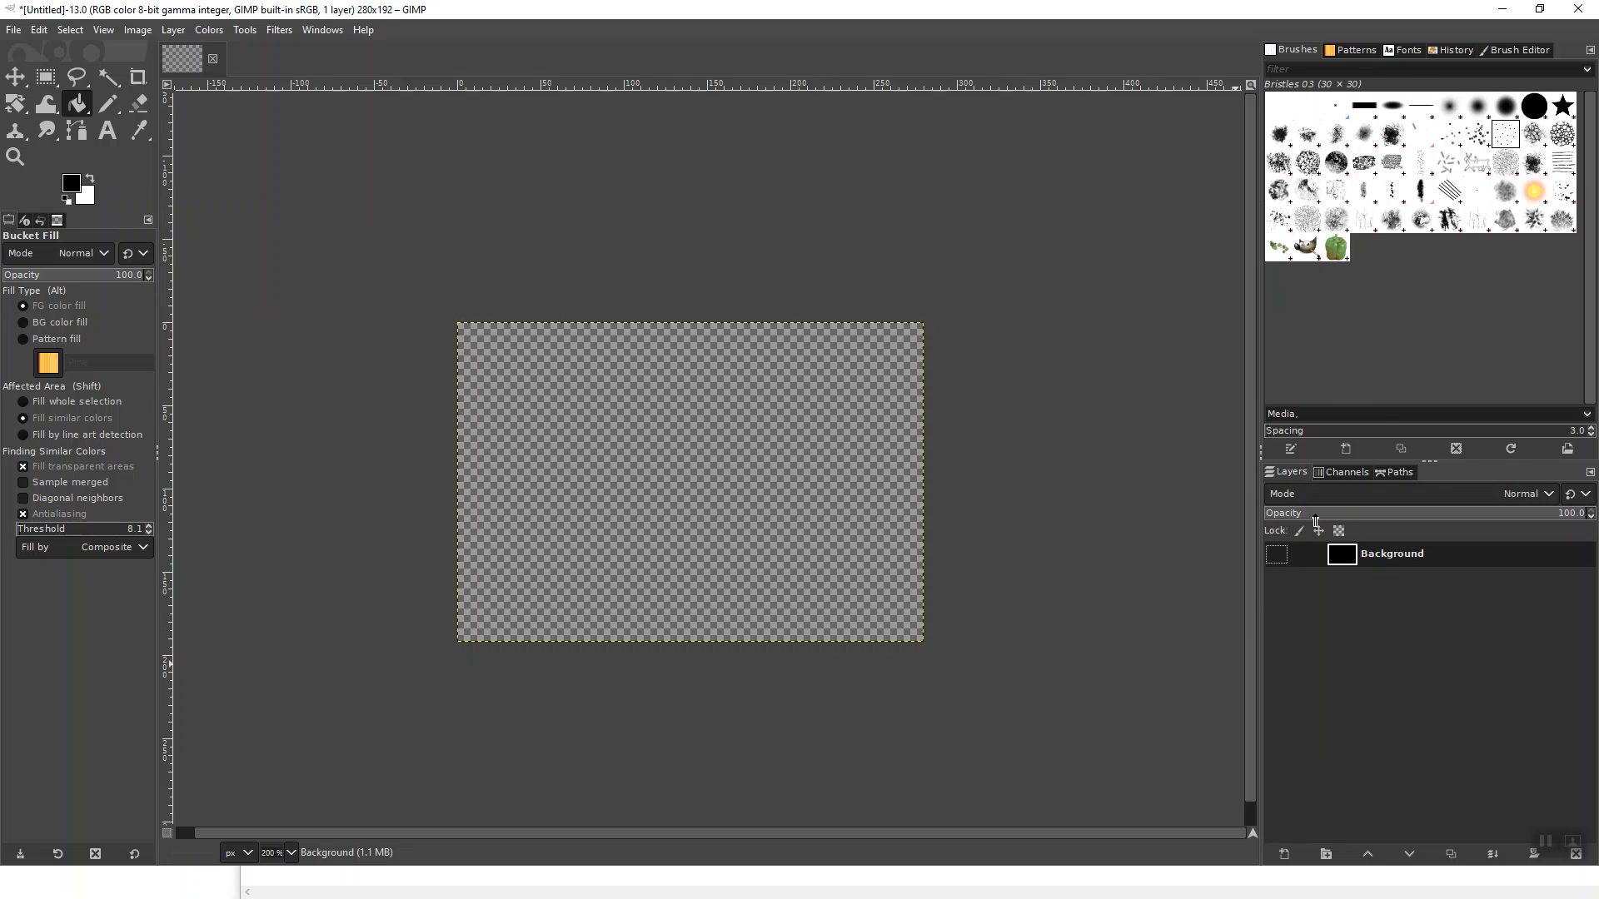
click(1278, 555)
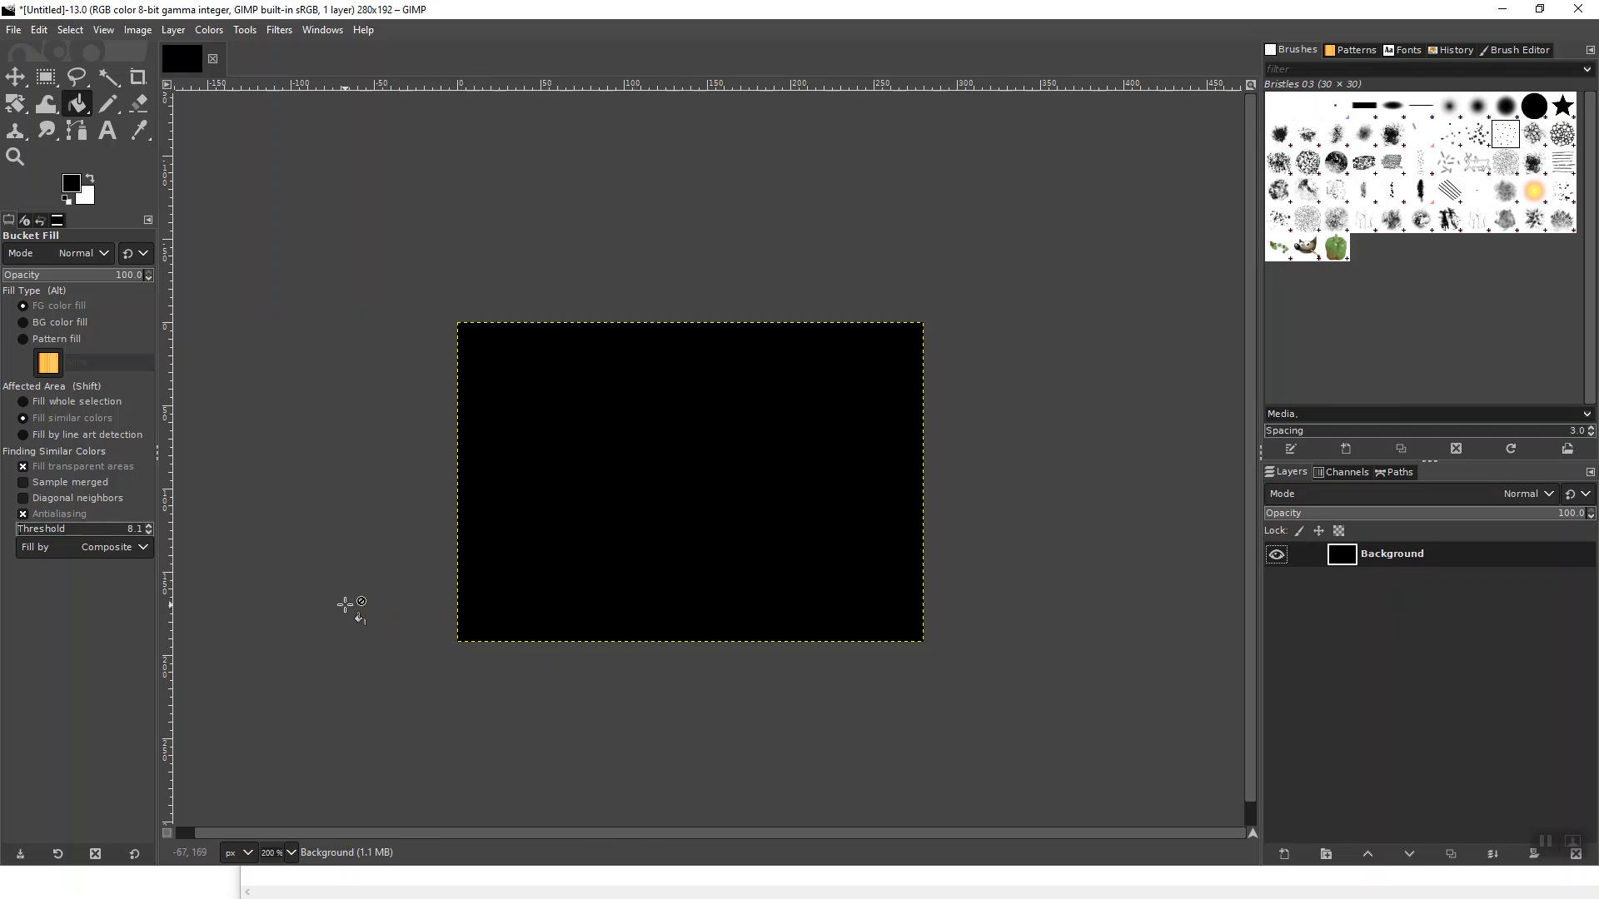
Activate the Text tool and swap the foreground and background colours so the text colour is white.
click(111, 130)
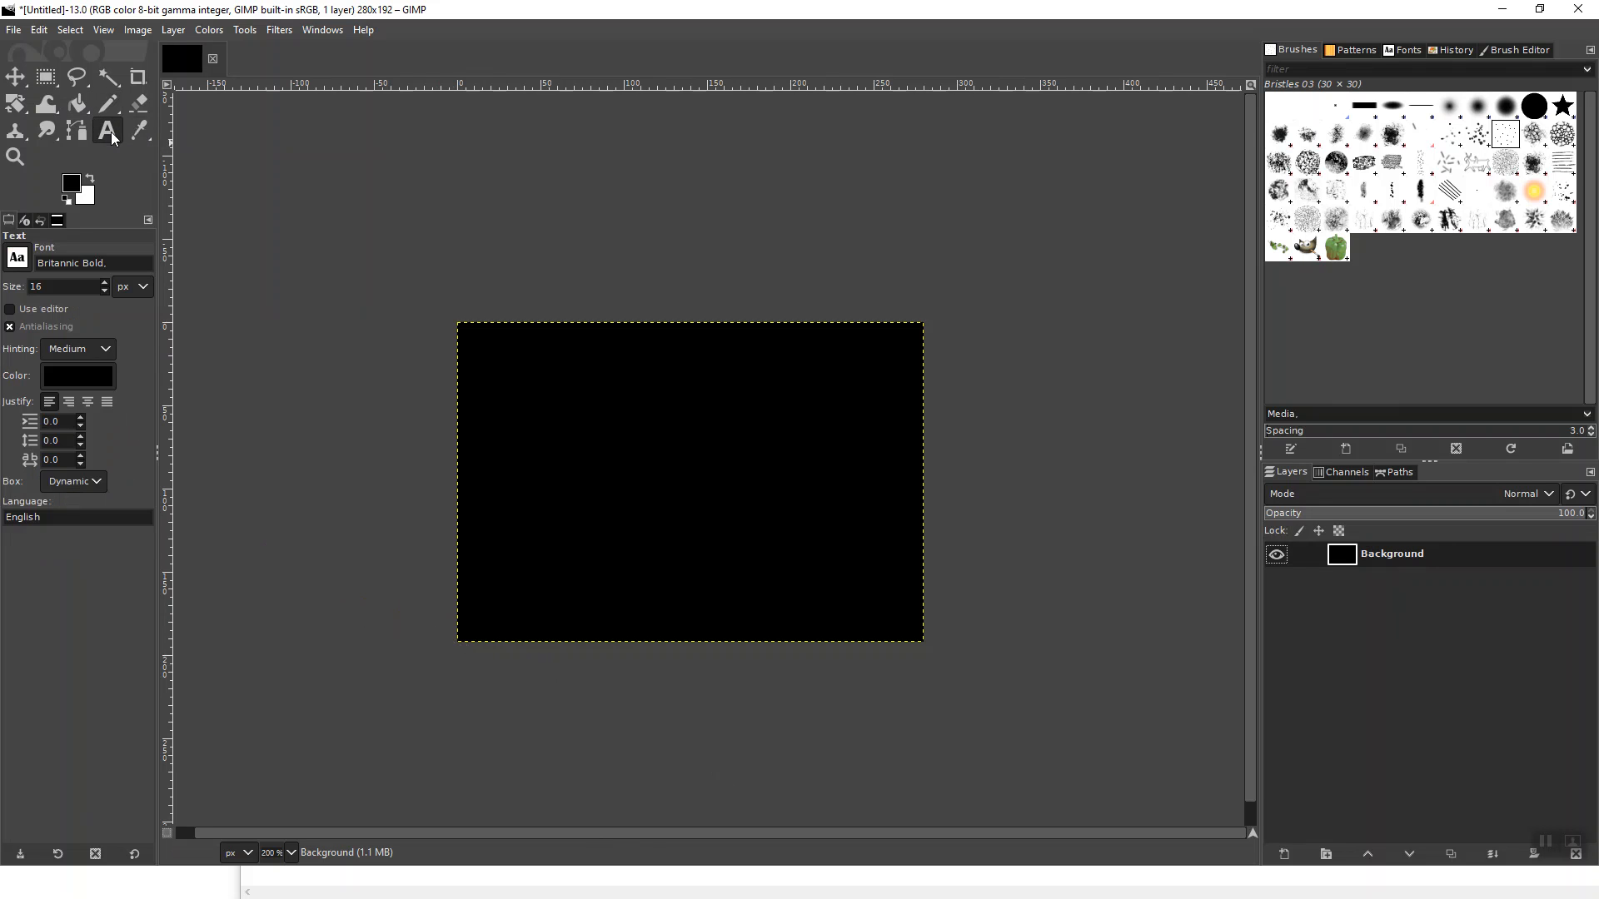
click(92, 182)
click(91, 179)
click(91, 179)
click(91, 179)
click(91, 179)
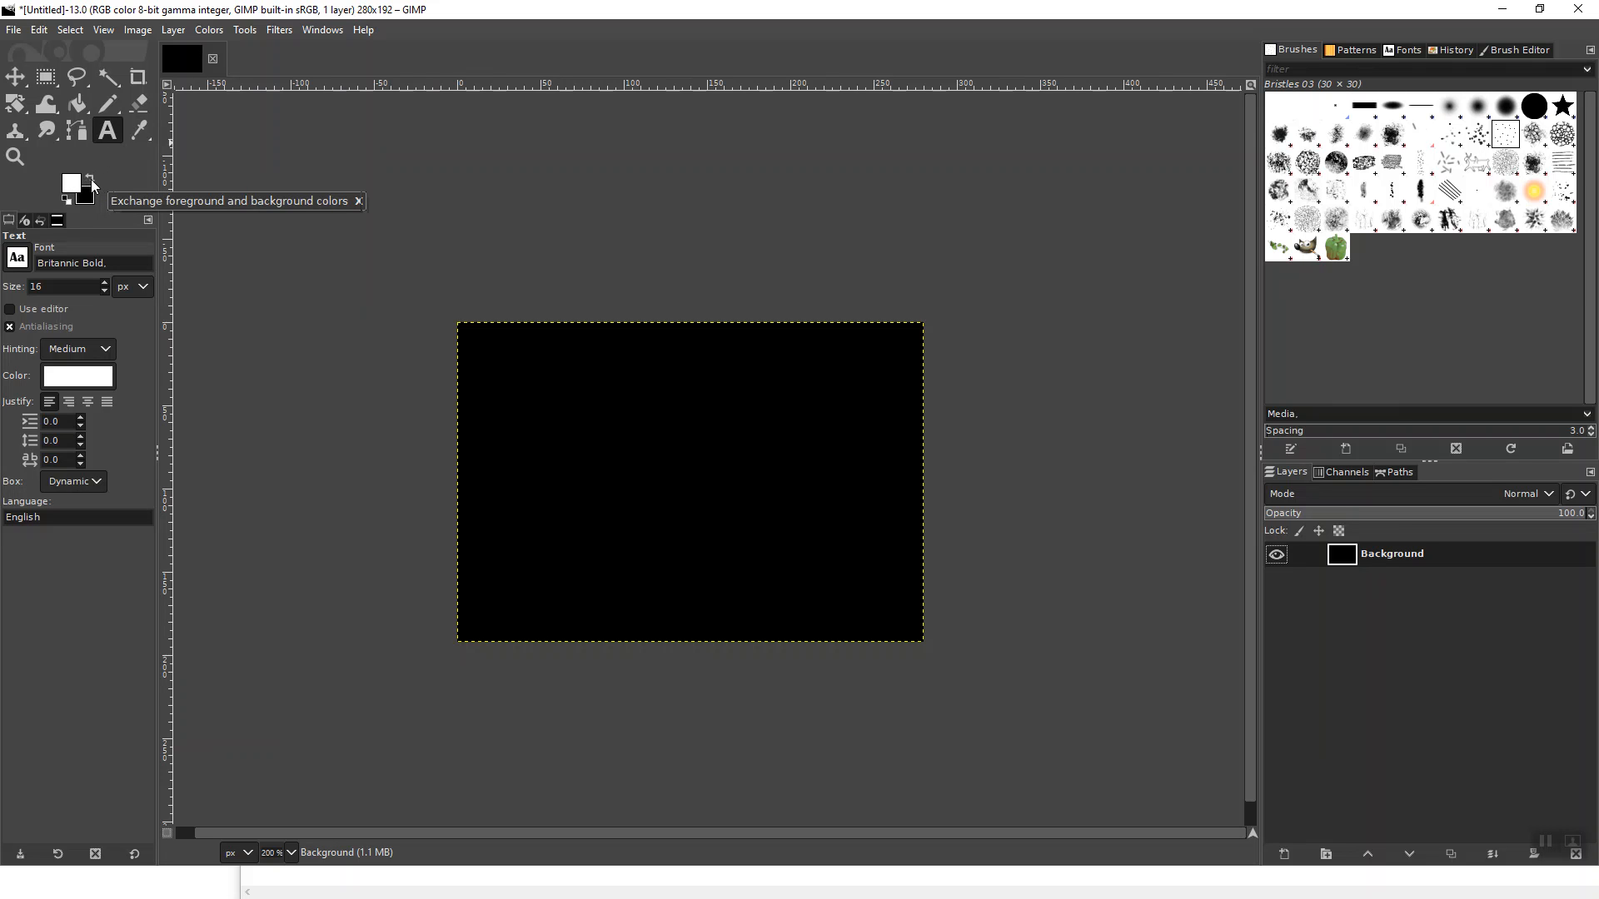
Set the text size to 24 px and the font to Bookman Old Style Light.
double_click(46, 289)
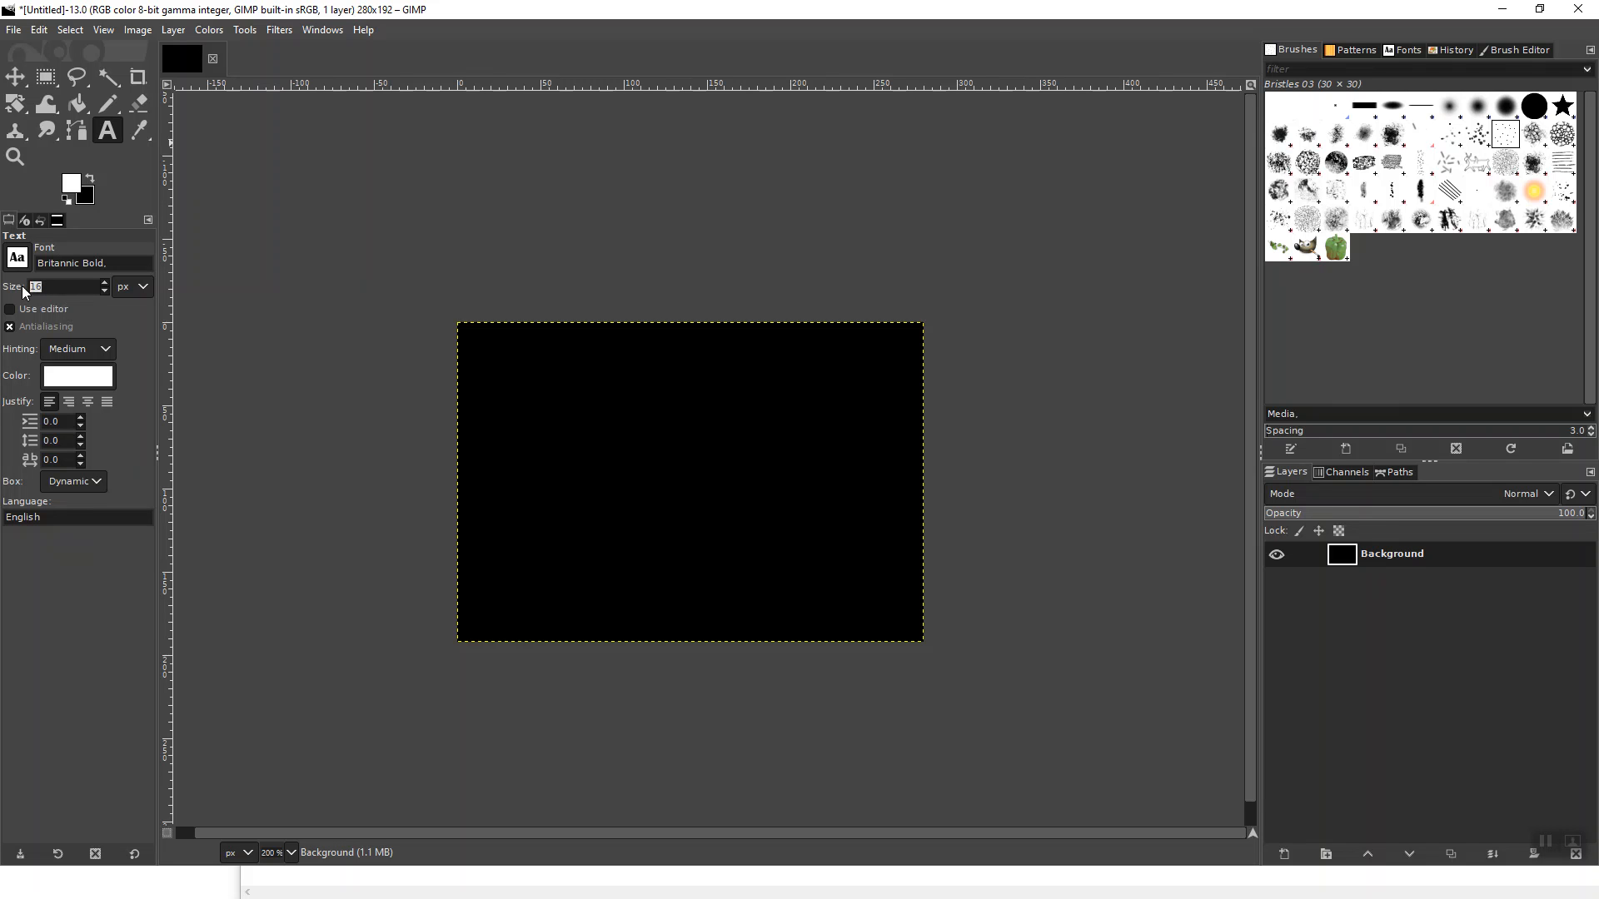
text(24)
scroll(20, 265, up, 4)
scroll(22, 263, up, 3)
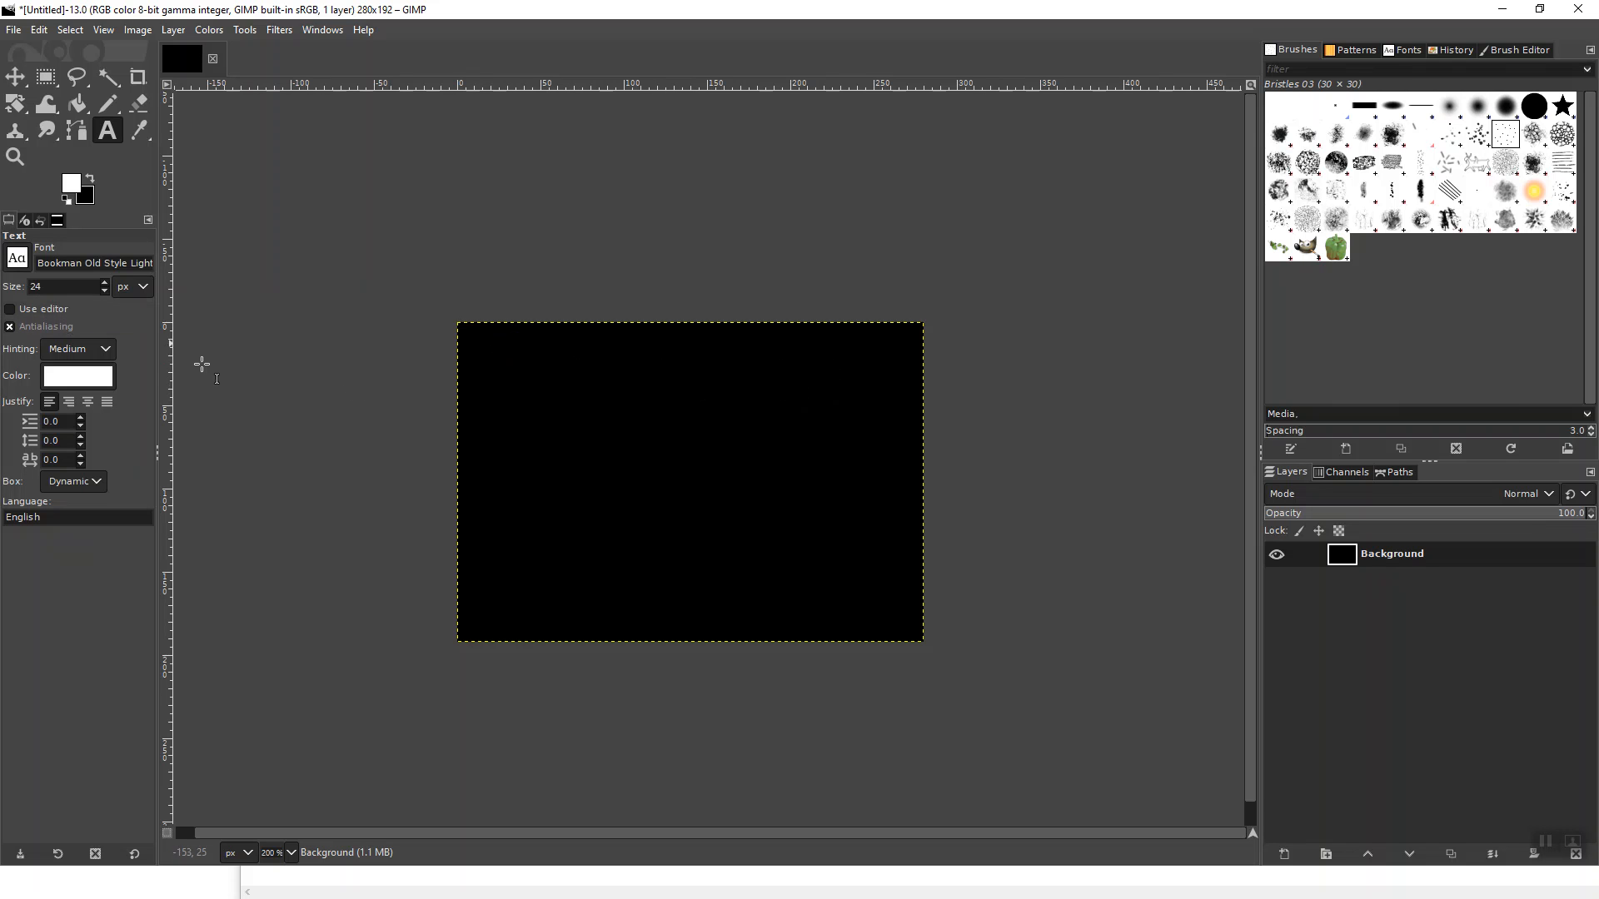
Add the title text "TREASURE QUEST" near the upper-left corner of the black canvas.
click(502, 370)
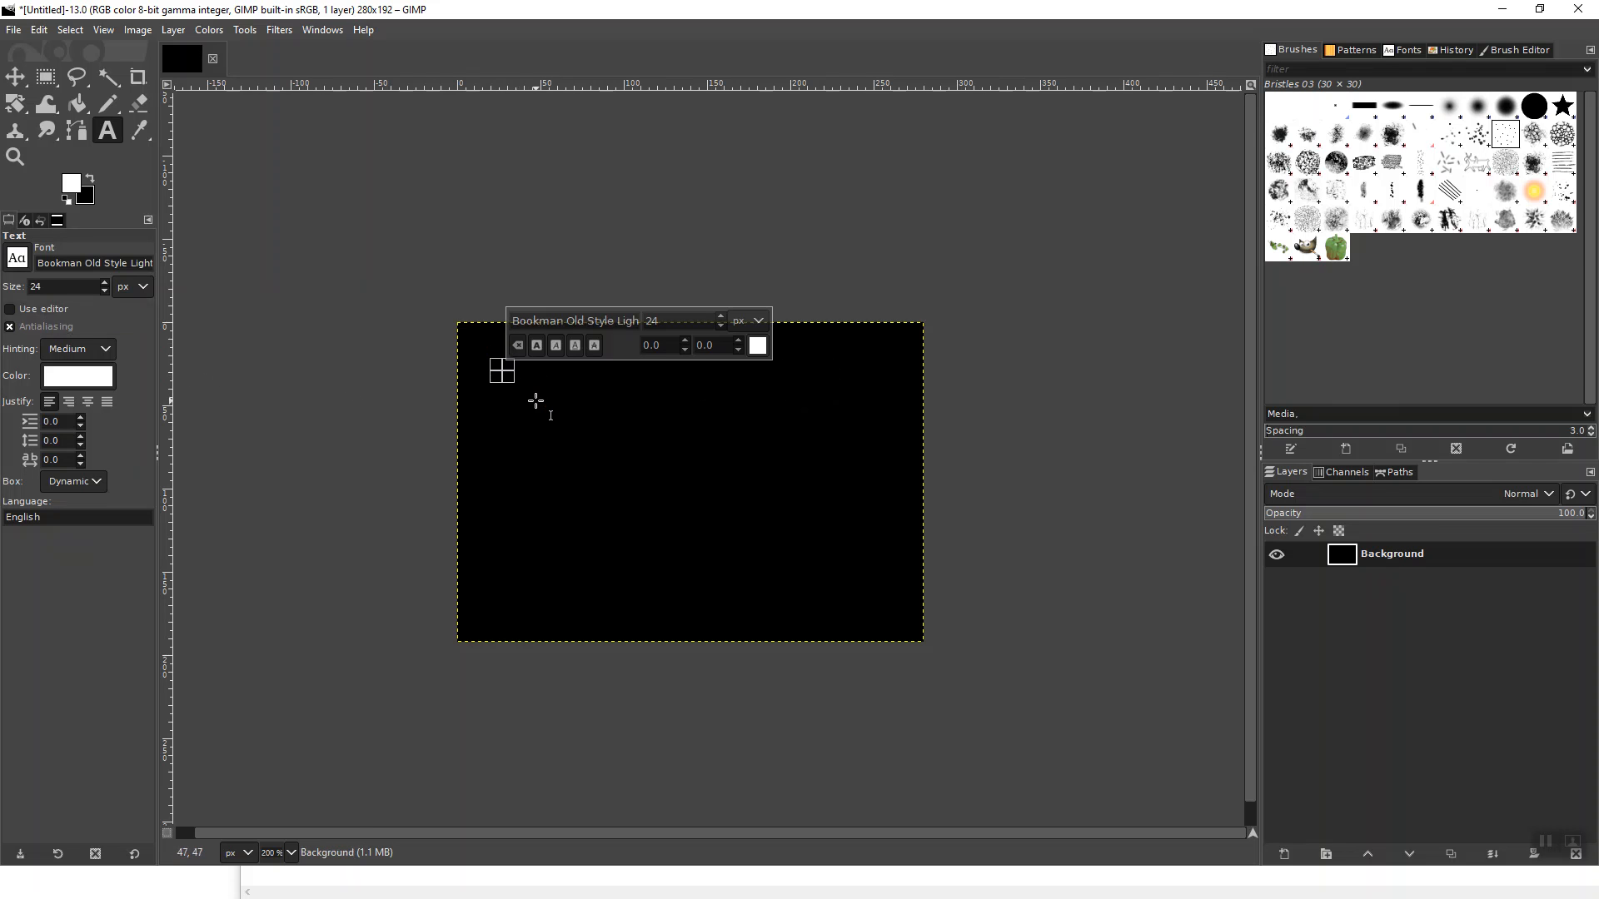
text(TRESA)
key(BackSpace)
key(BackSpace)
text(AURE QUE)
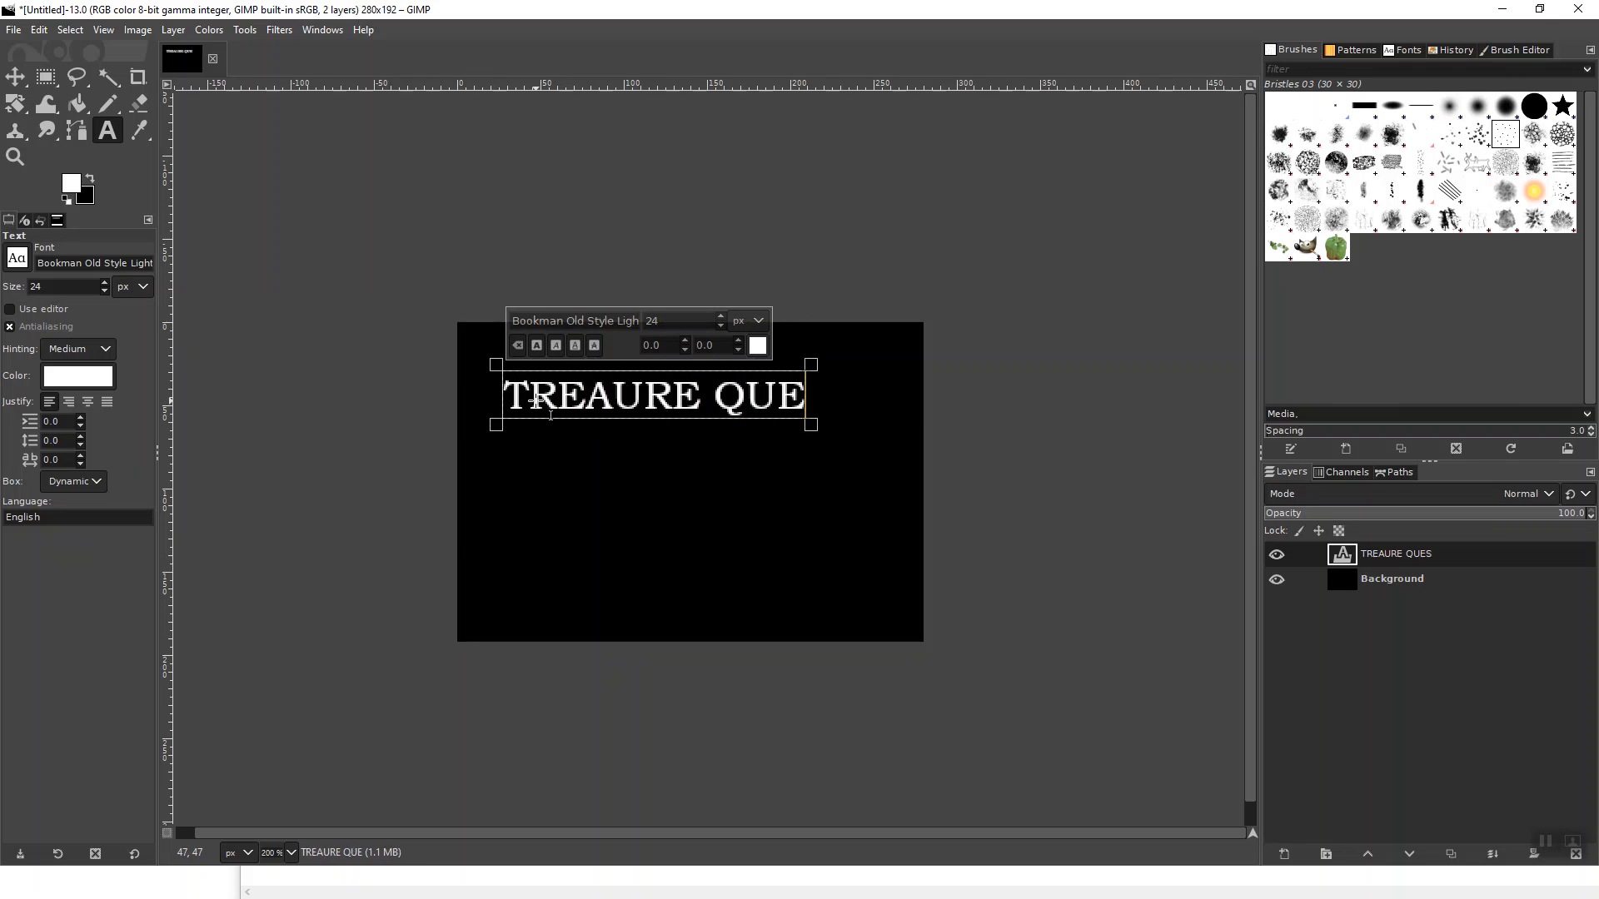
text(ST)
key(Left)
key(Left)
key(Left)
key(Left)
key(Left)
key(Left)
key(Left)
key(Left)
key(Left)
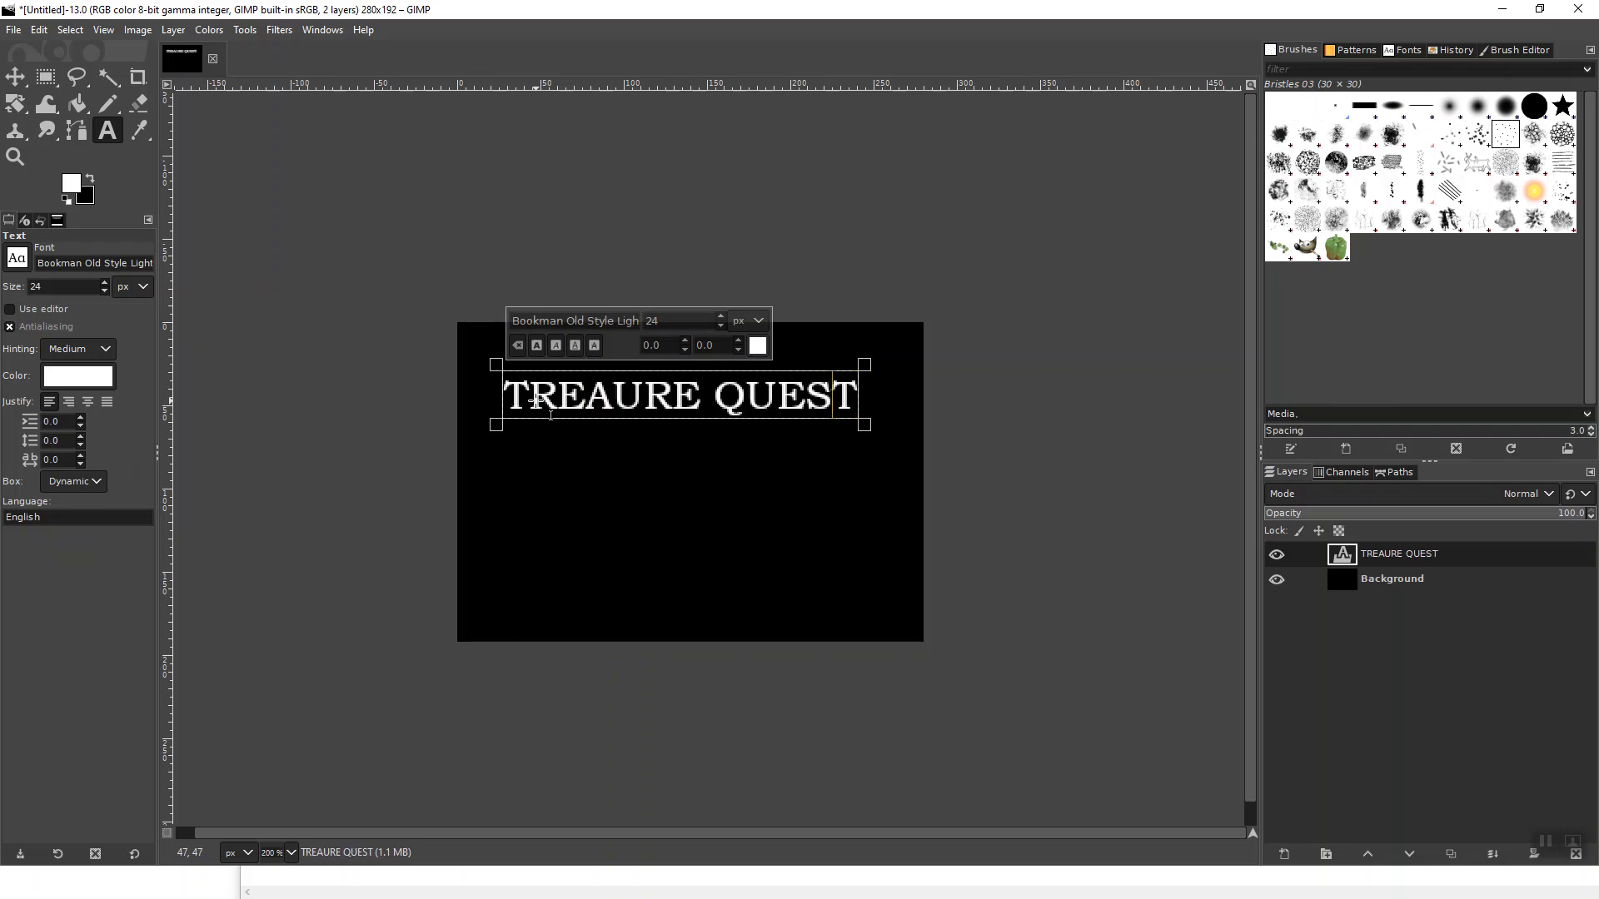
text(S)
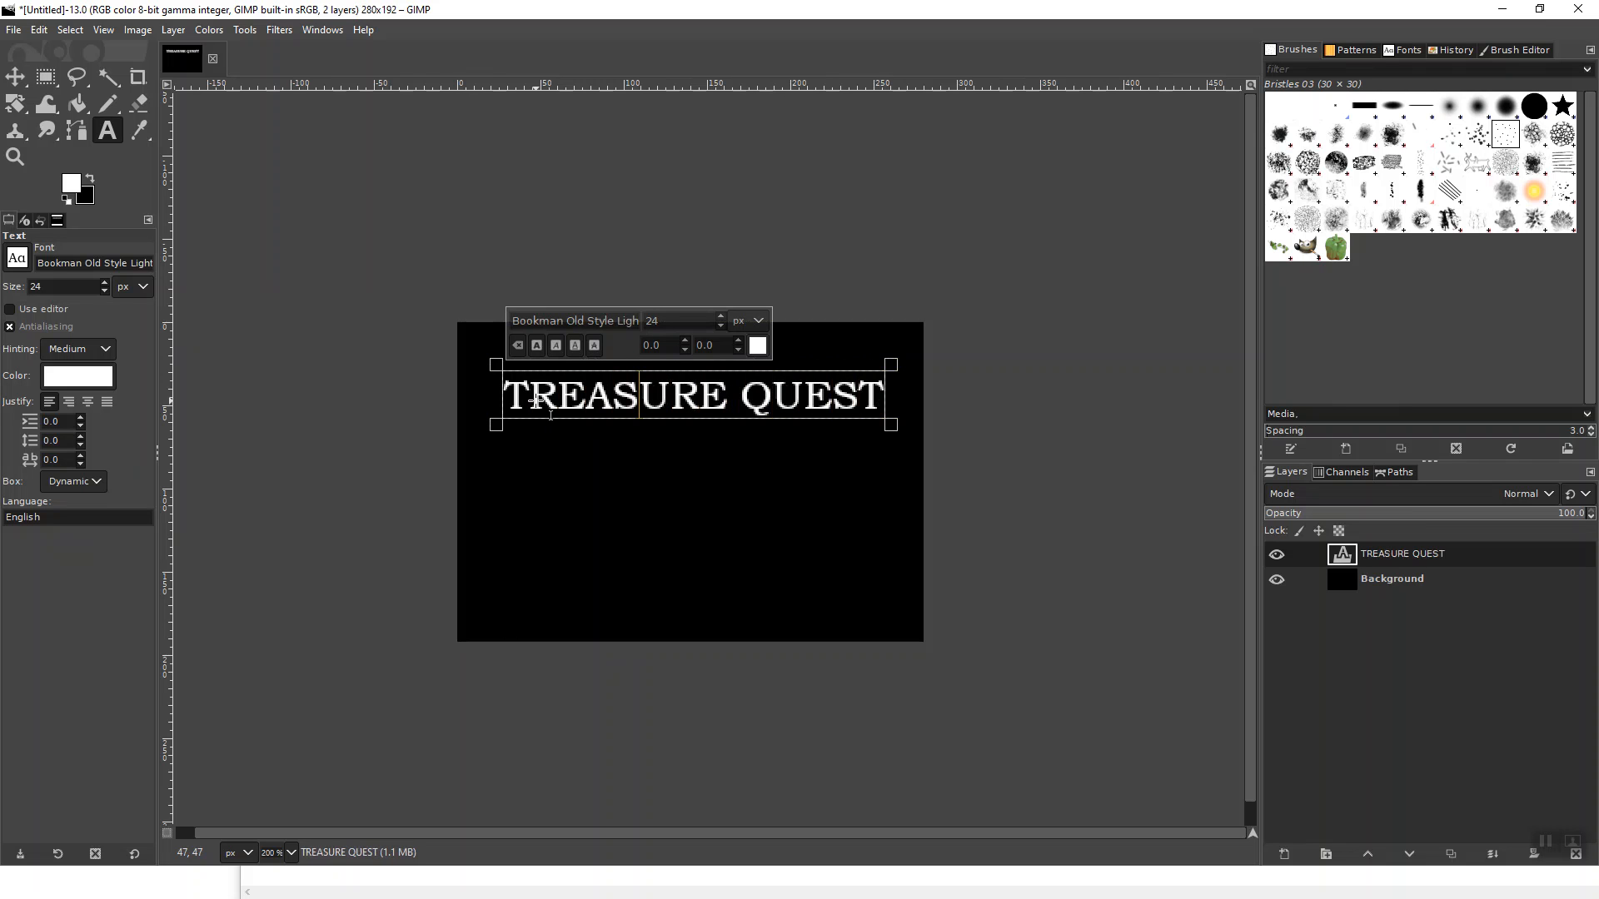
Try different fonts on the TREASURE QUEST title and settle on Britannic Bold.
click(503, 398)
scroll(15, 263, up, 5)
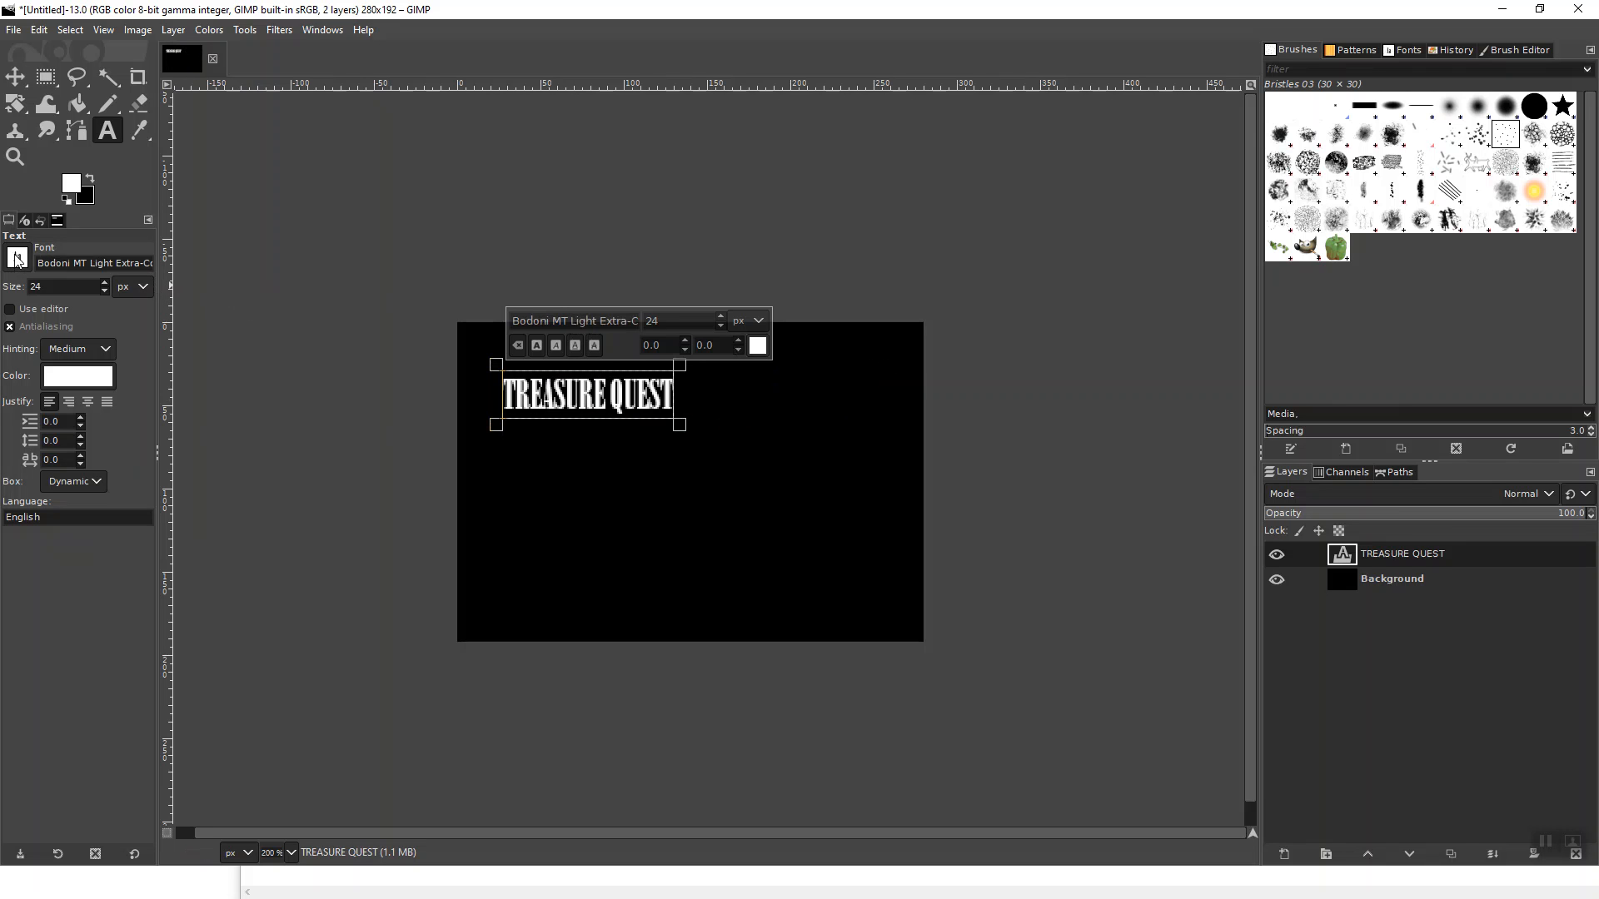
scroll(17, 261, up, 2)
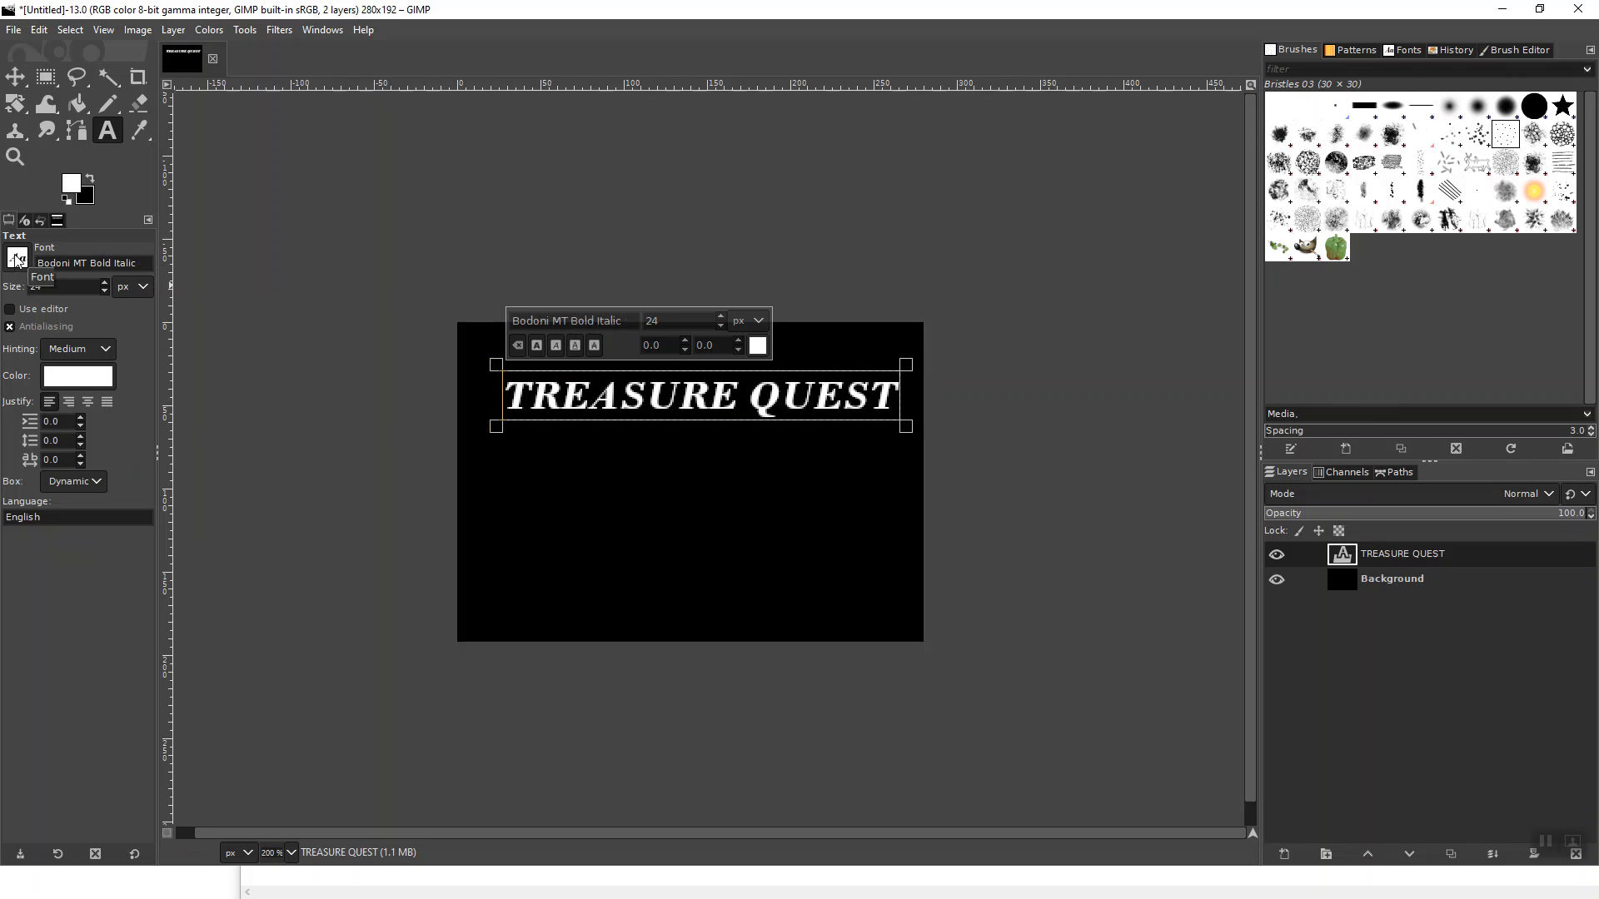
scroll(17, 260, up, 4)
scroll(17, 261, down, 4)
scroll(17, 260, down, 1)
scroll(17, 264, up, 2)
scroll(16, 265, up, 1)
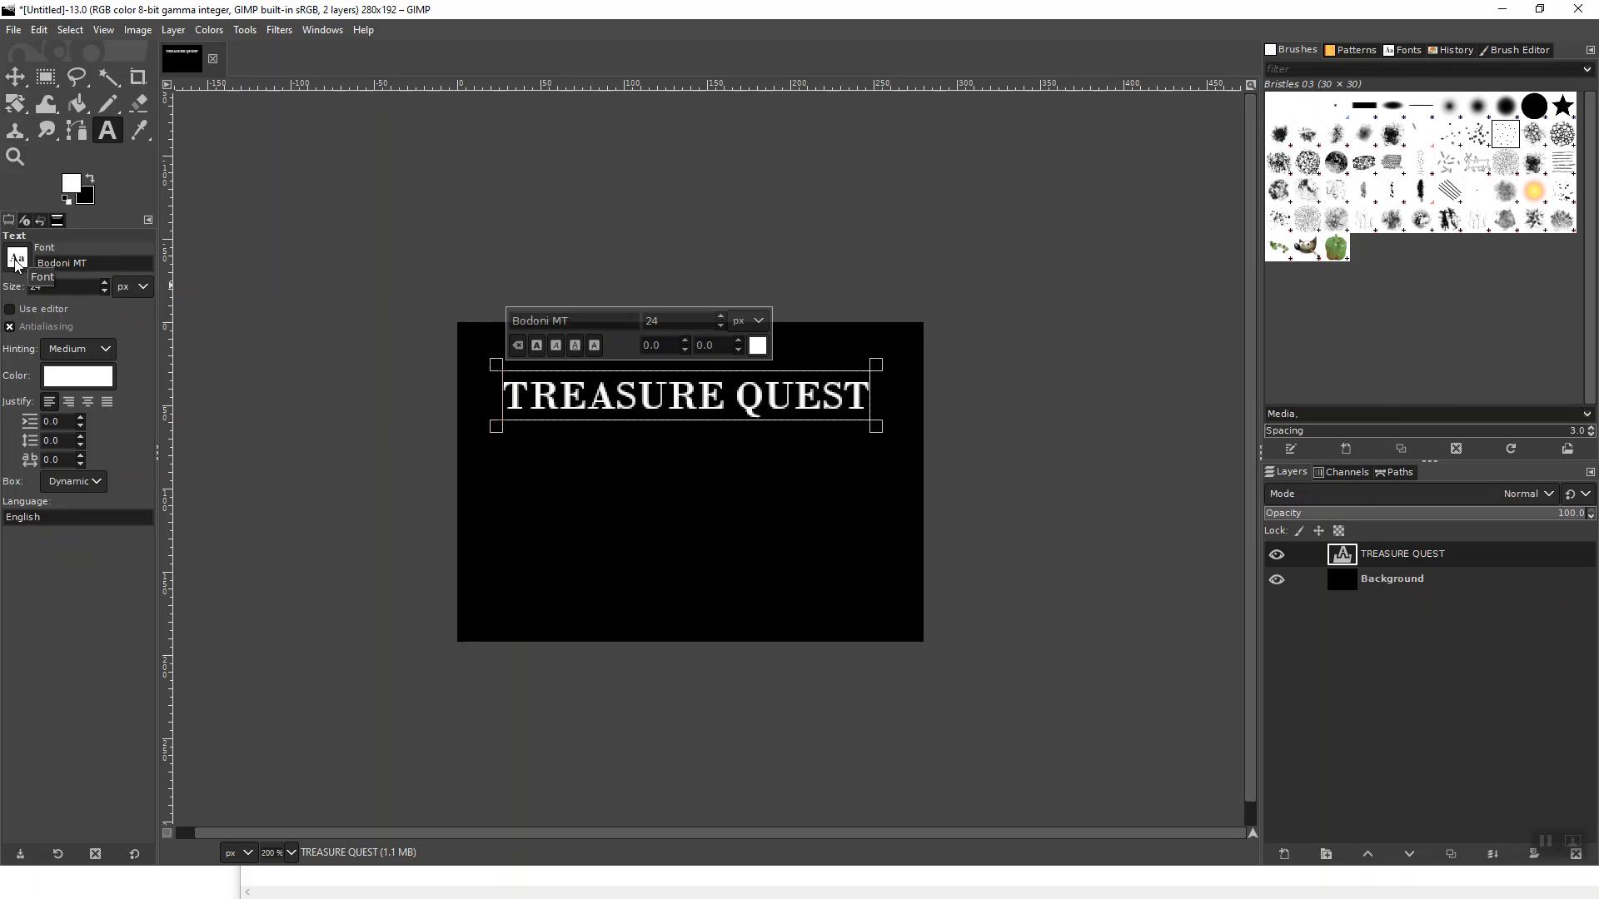
scroll(16, 265, down, 1)
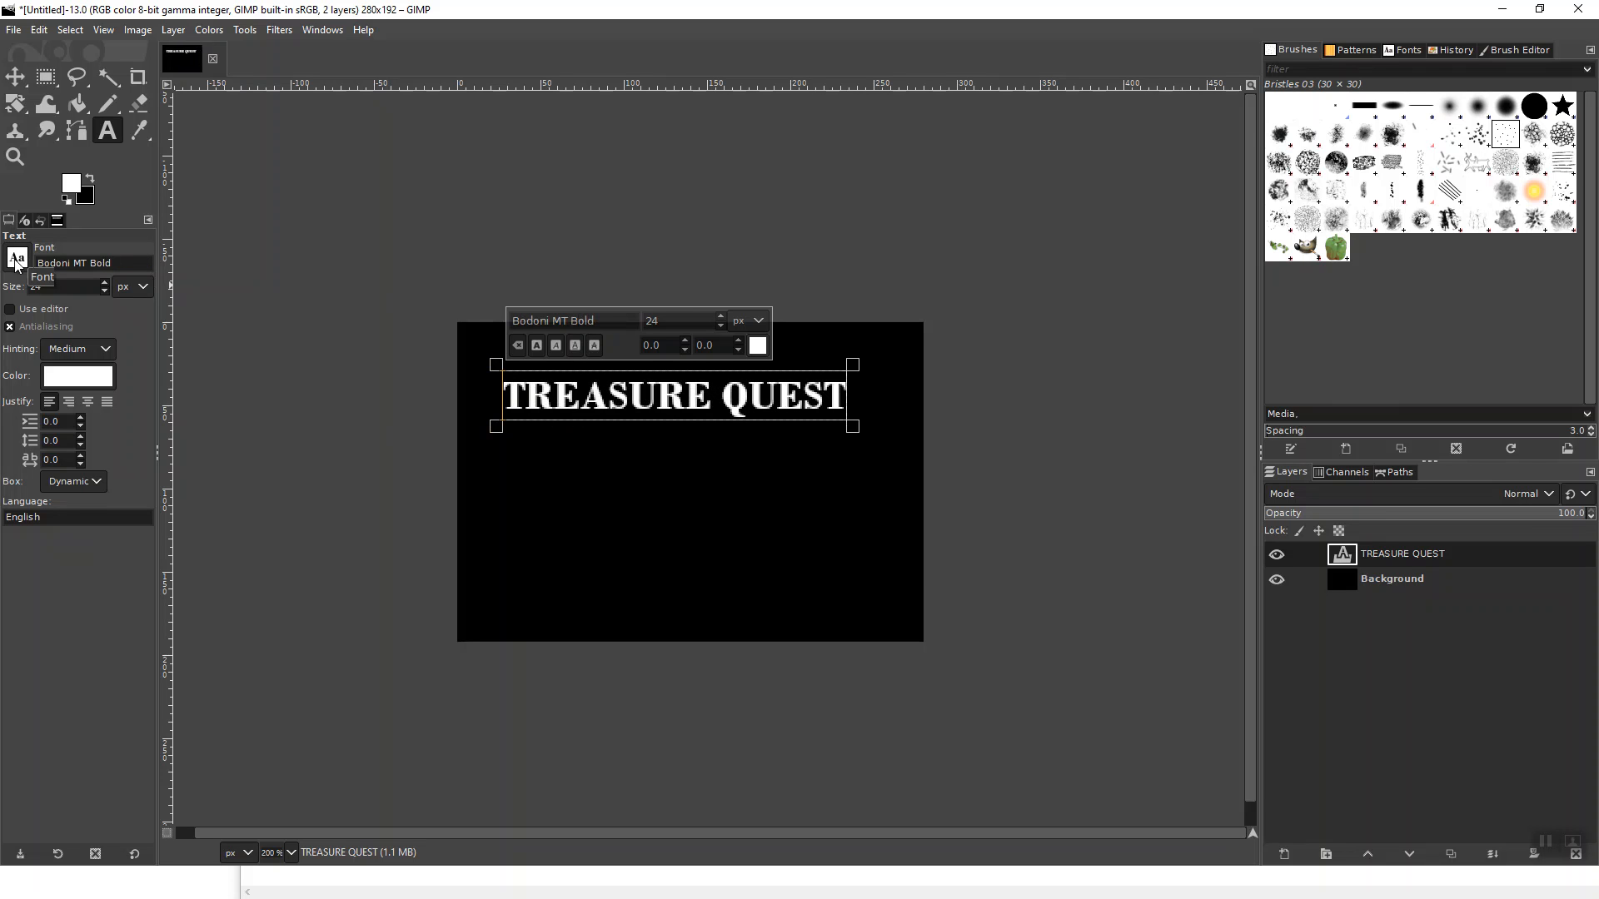
scroll(17, 265, up, 3)
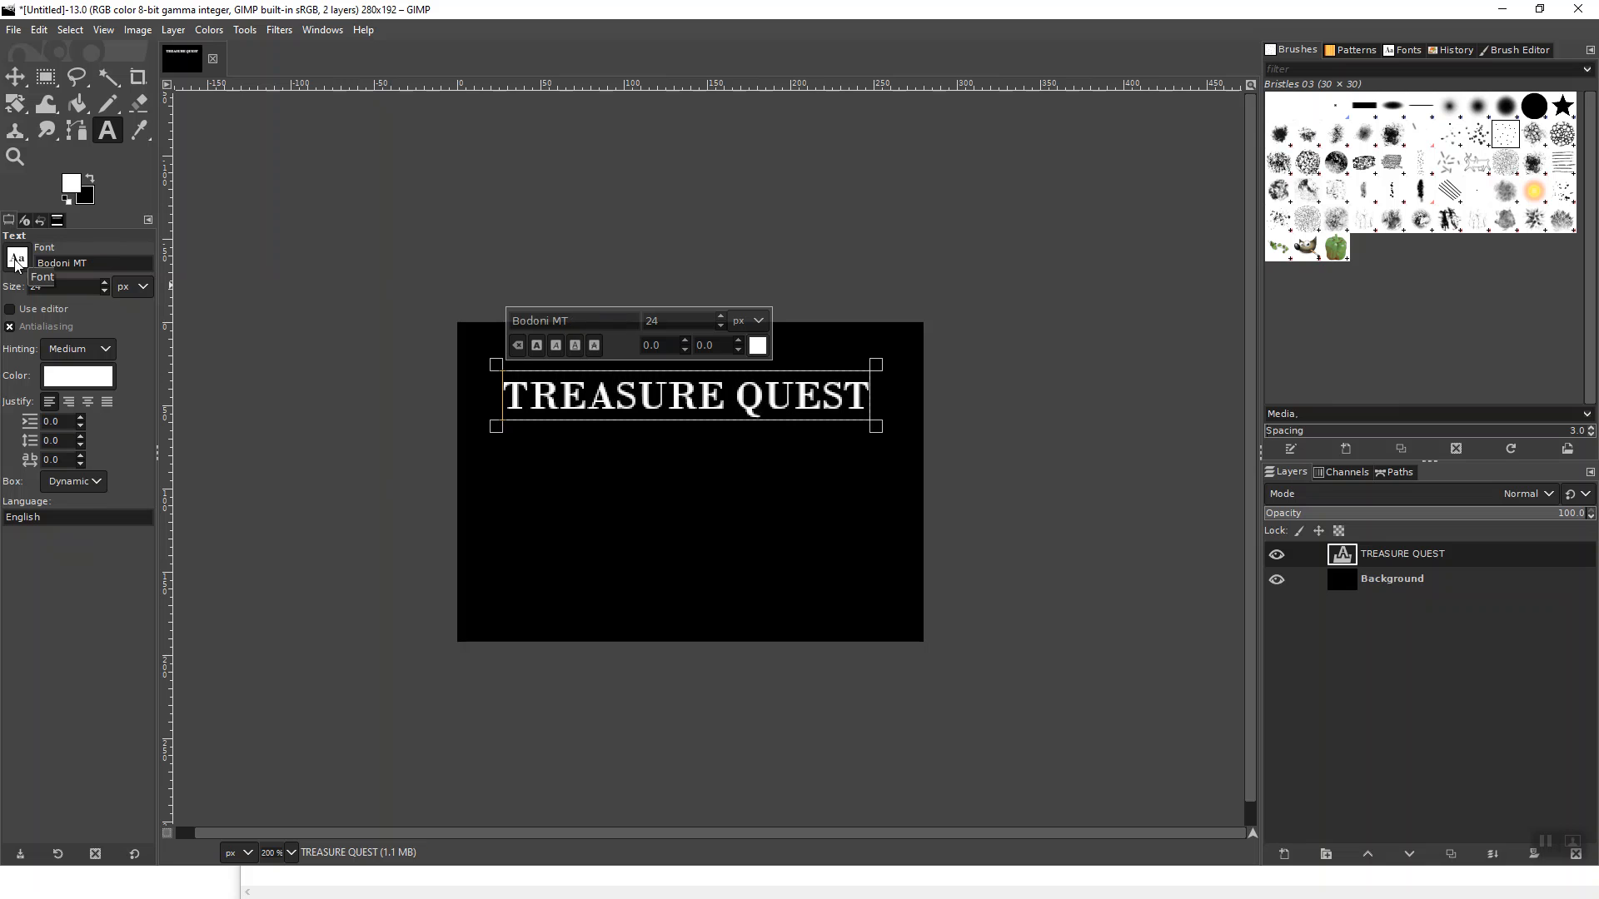
scroll(16, 264, up, 3)
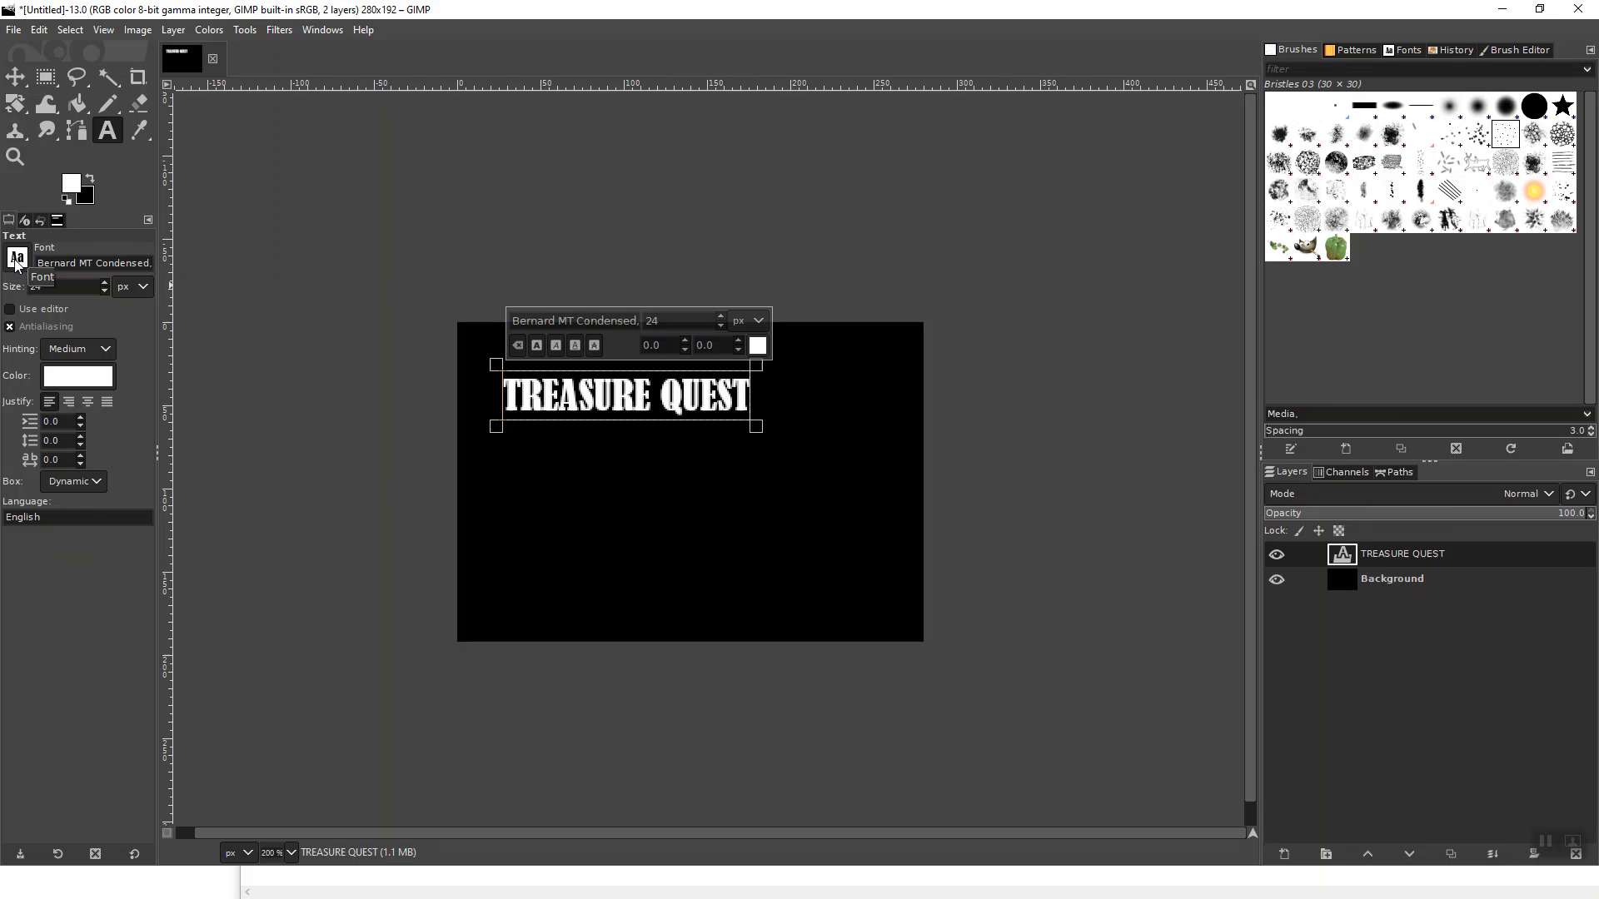
scroll(17, 264, up, 3)
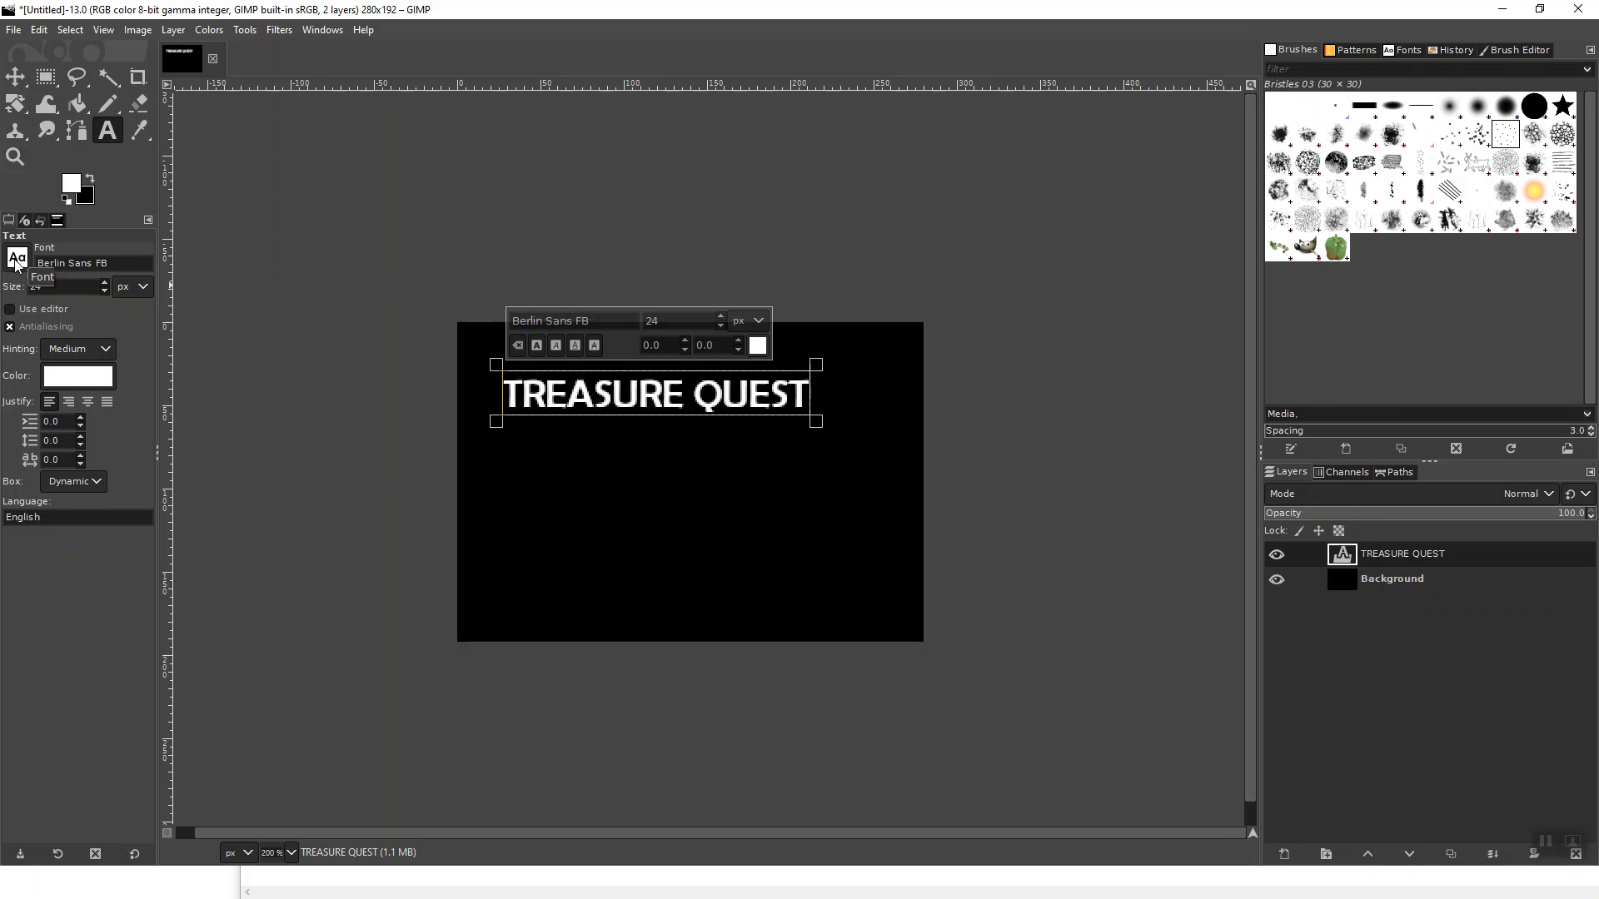
scroll(15, 263, up, 3)
scroll(16, 269, down, 4)
scroll(16, 269, down, 5)
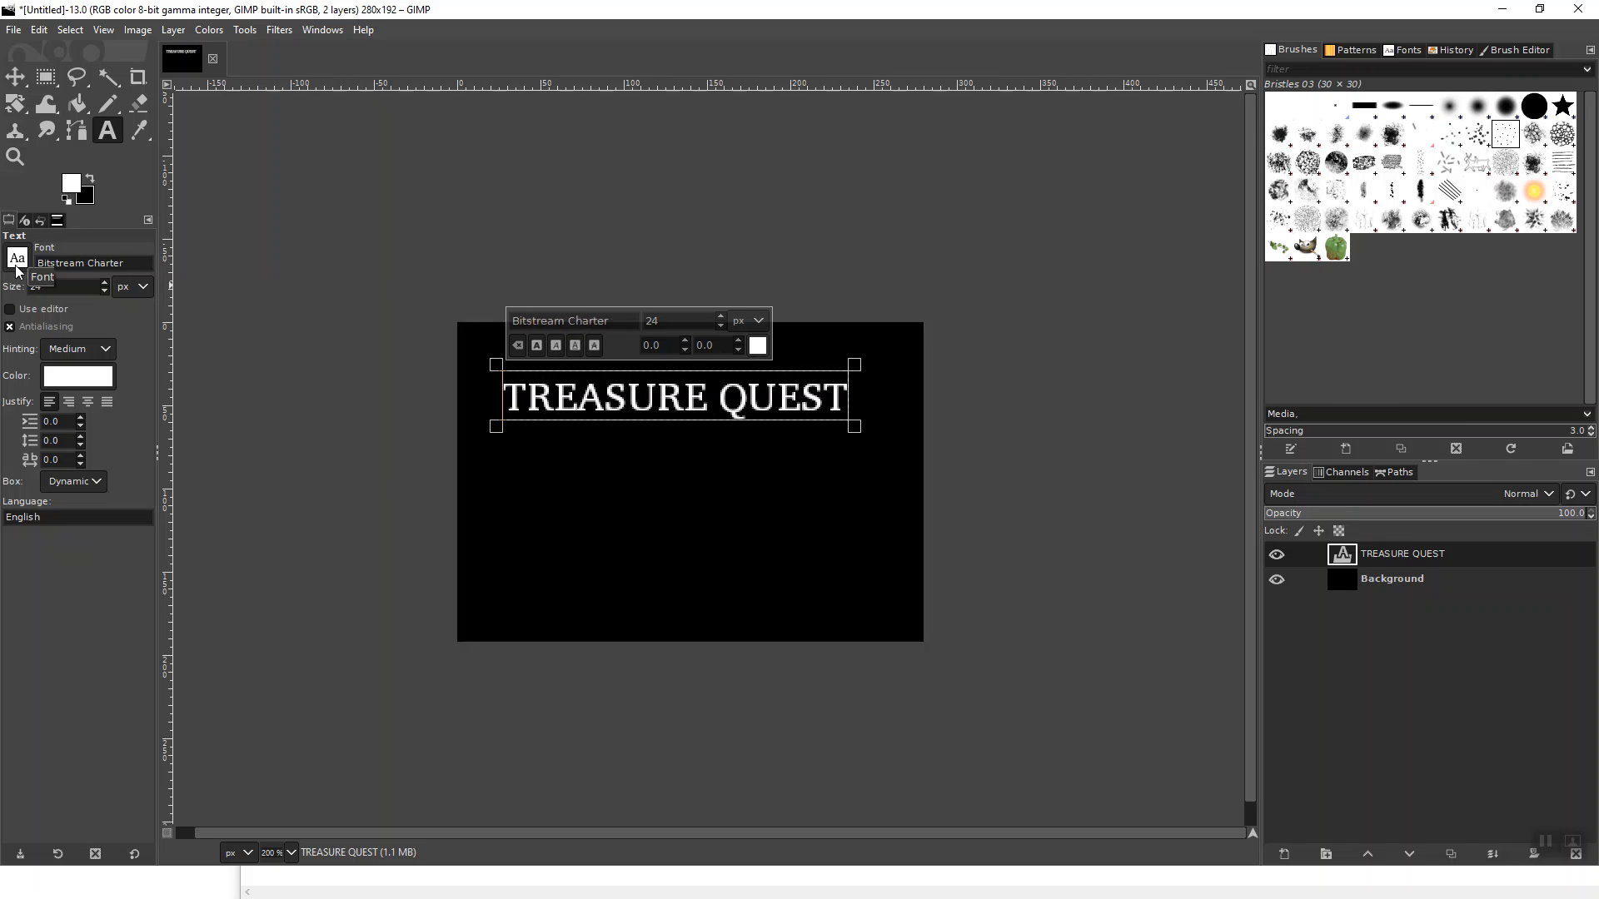
scroll(20, 269, down, 4)
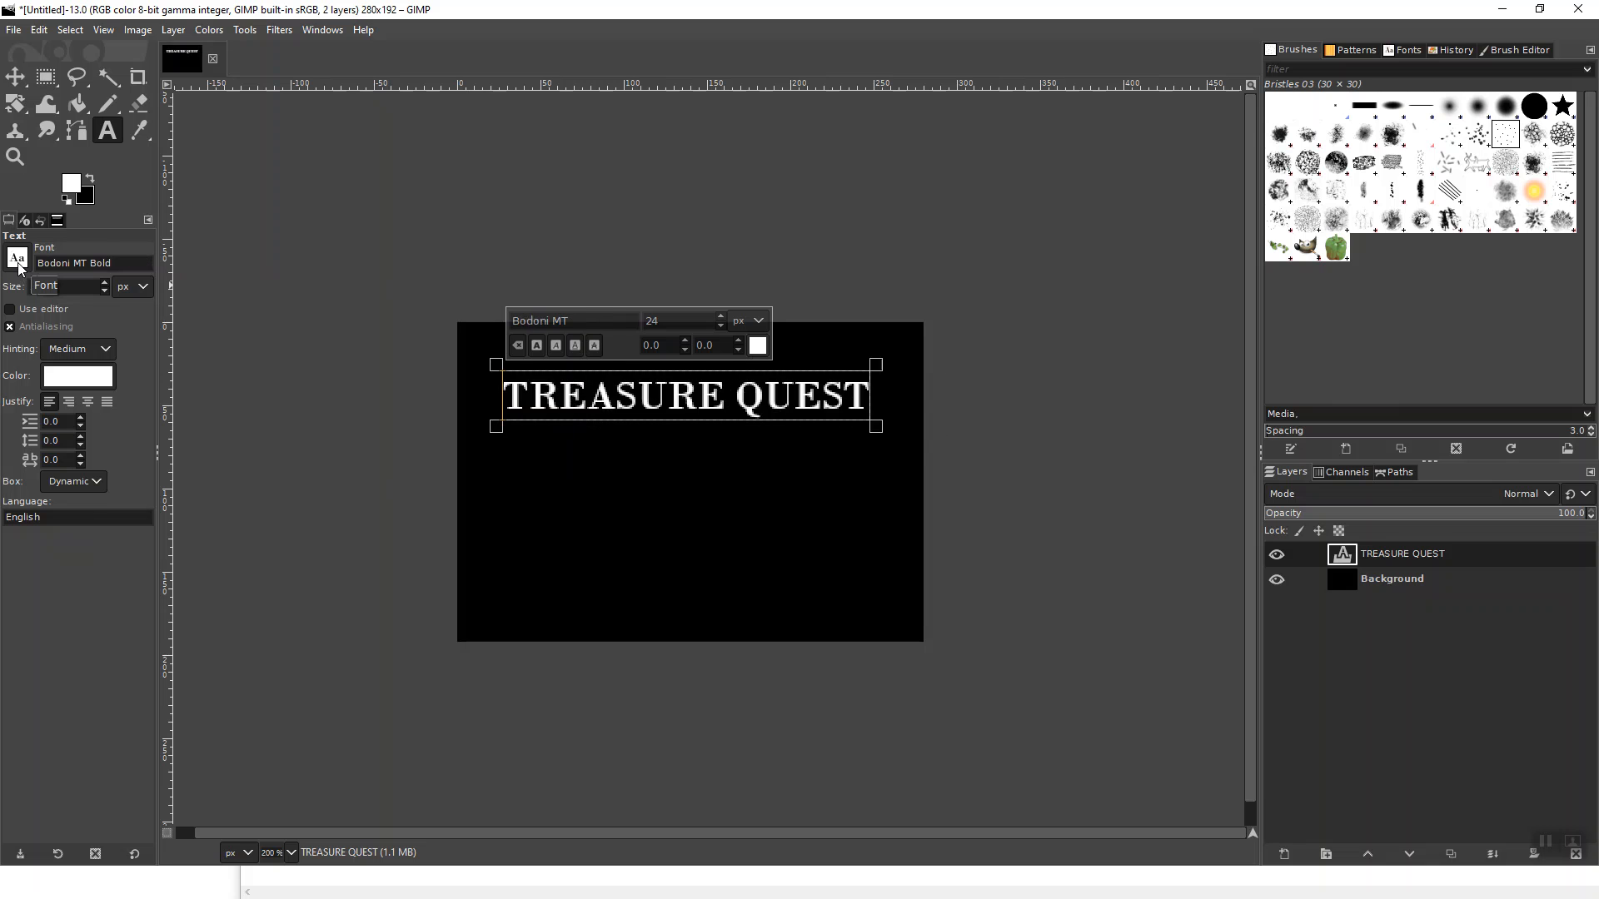
scroll(20, 269, down, 4)
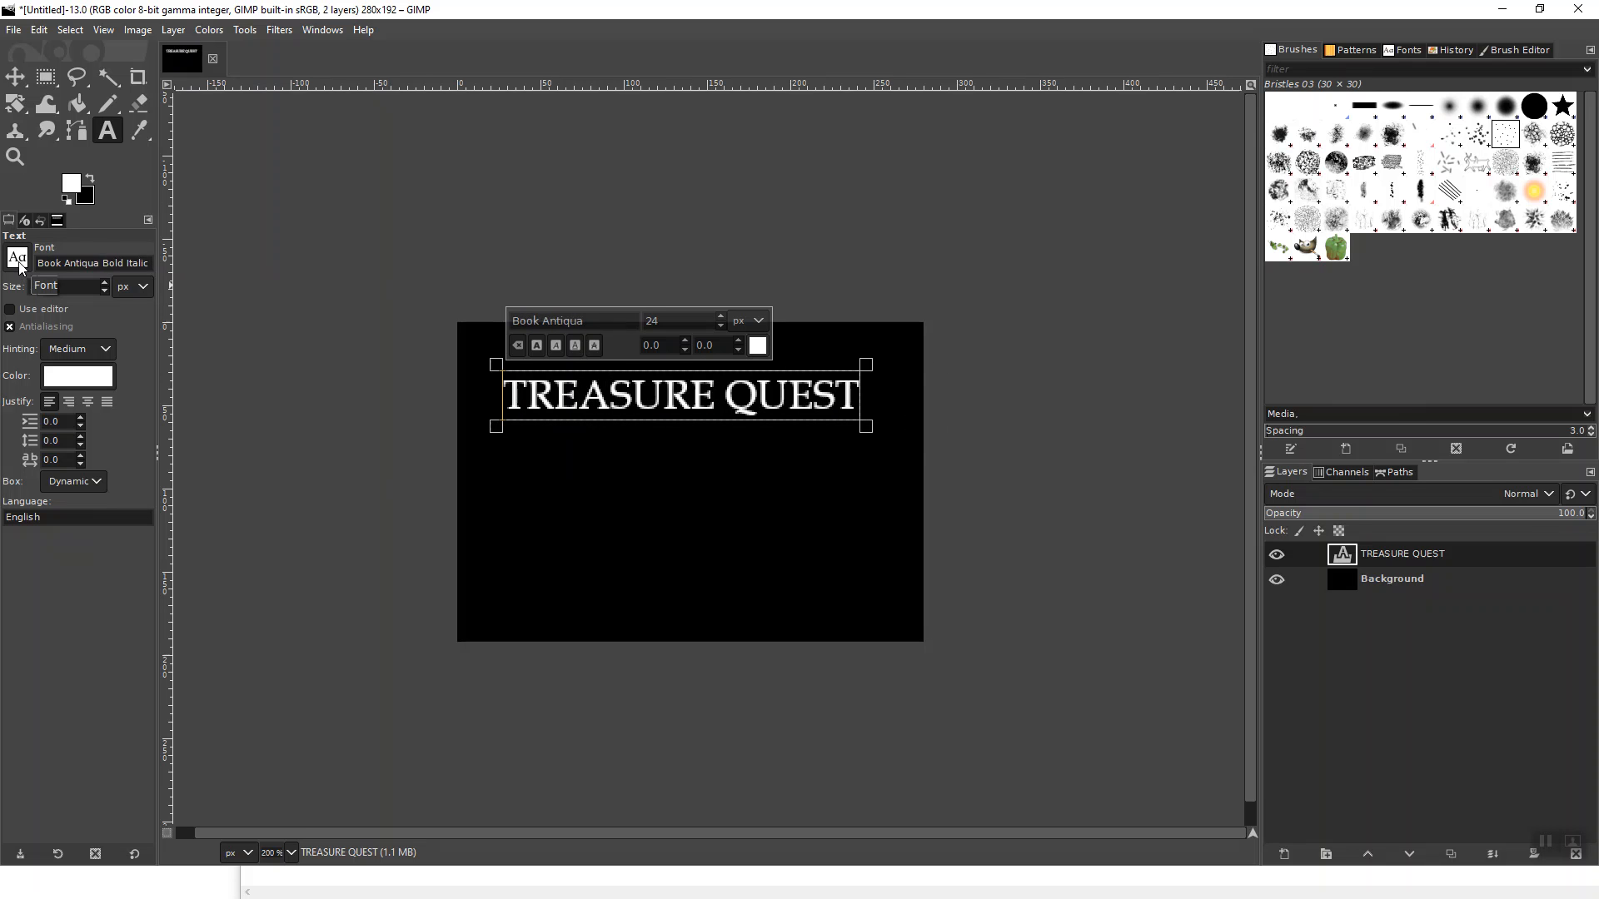
scroll(20, 269, down, 4)
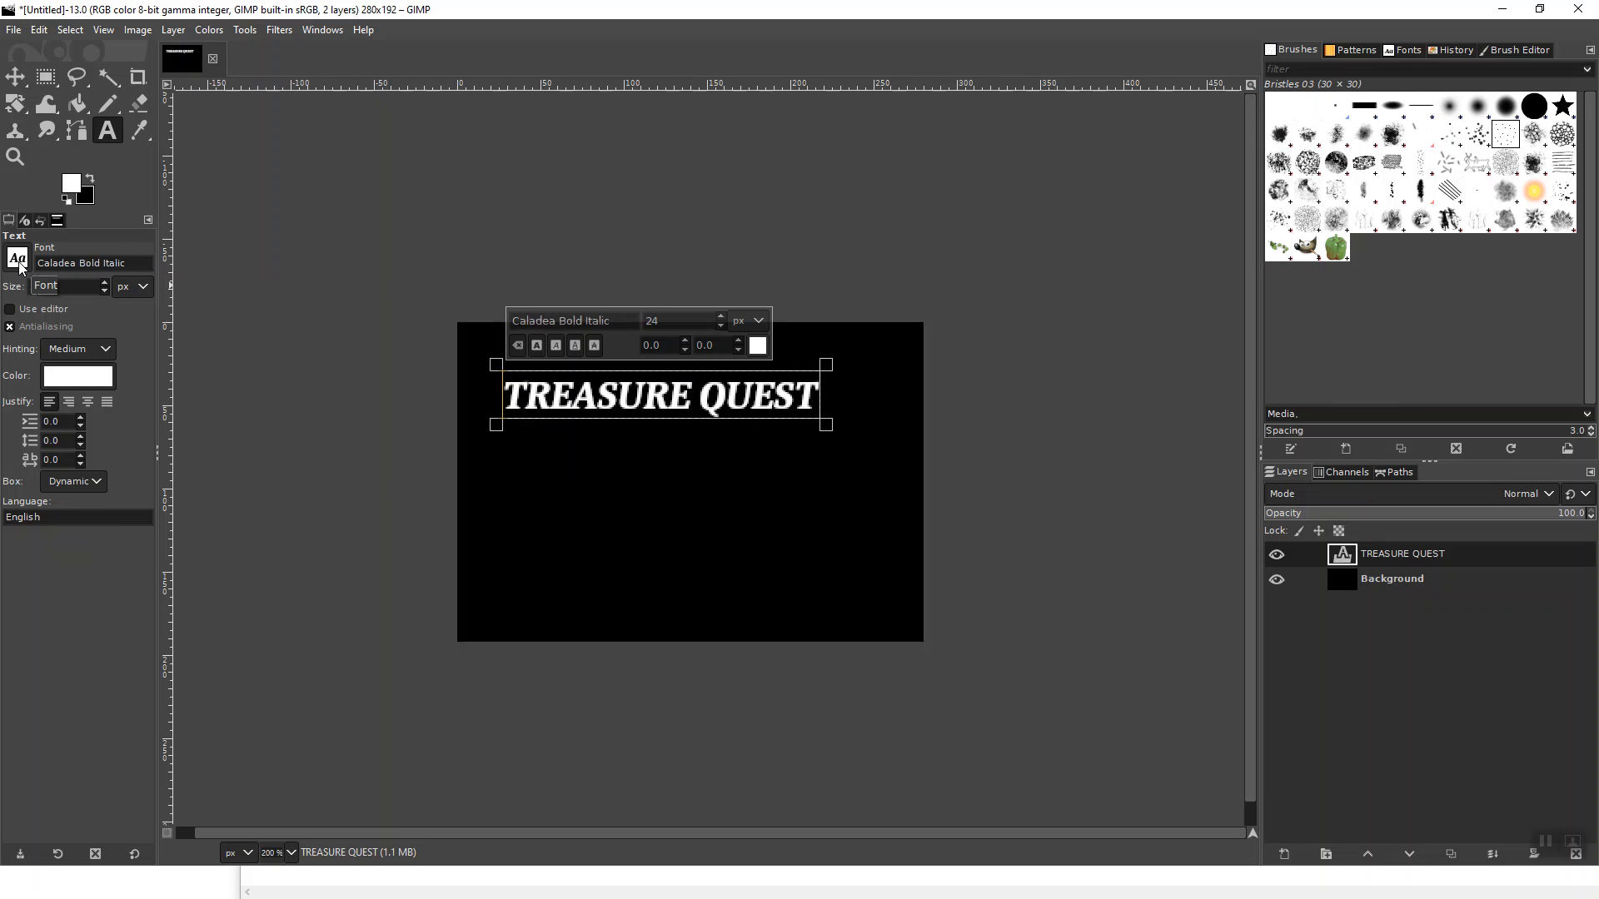
scroll(20, 269, down, 4)
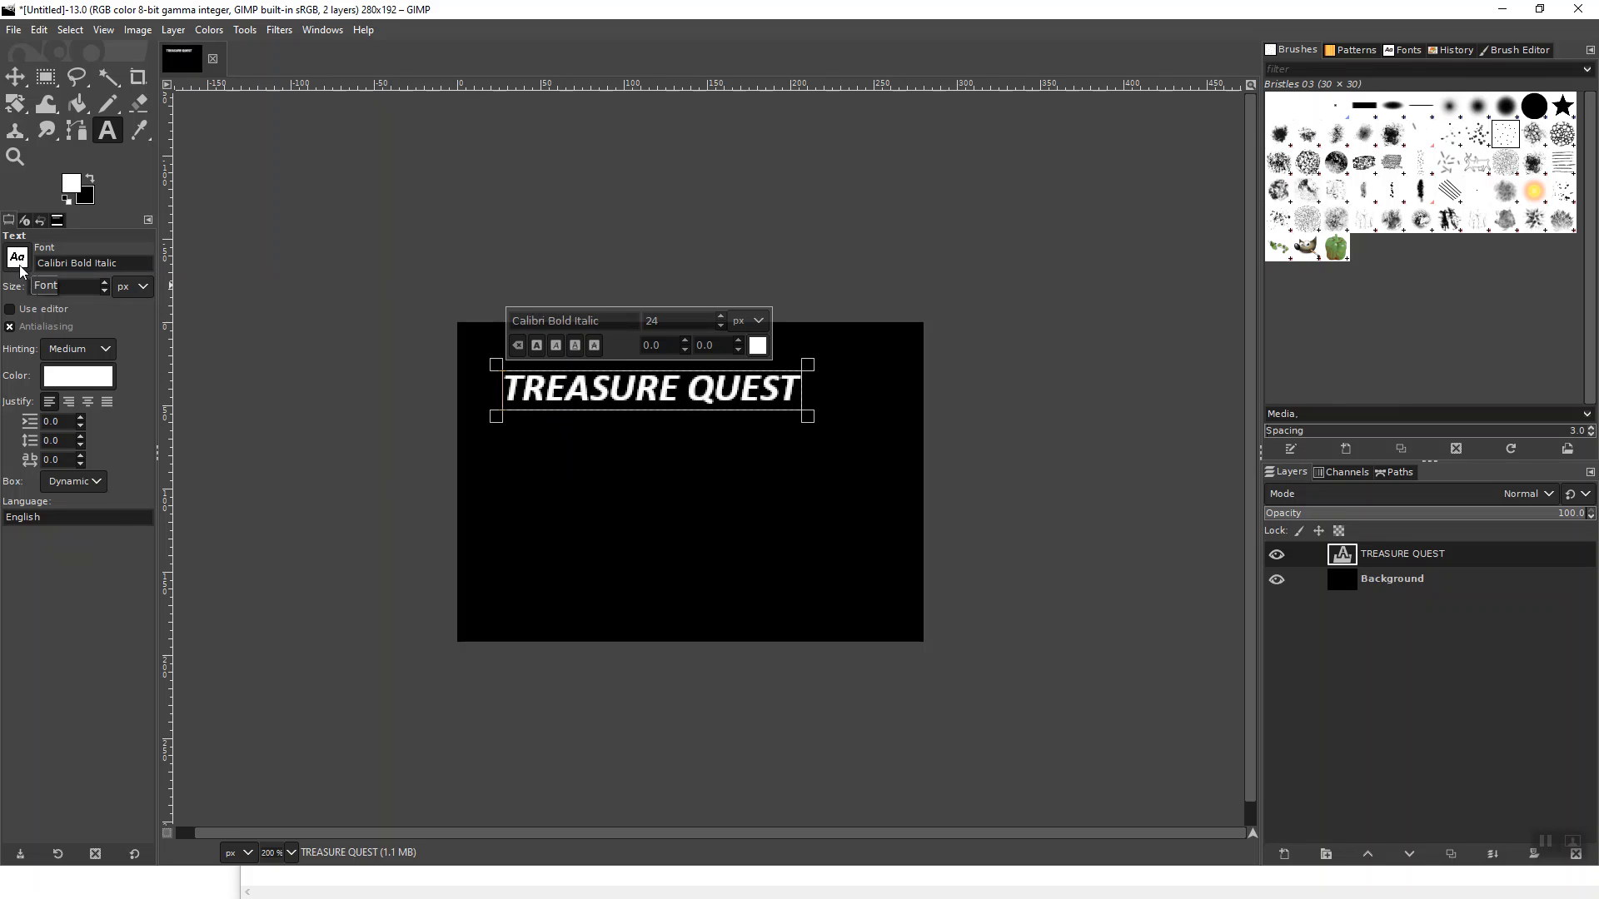
scroll(23, 270, up, 3)
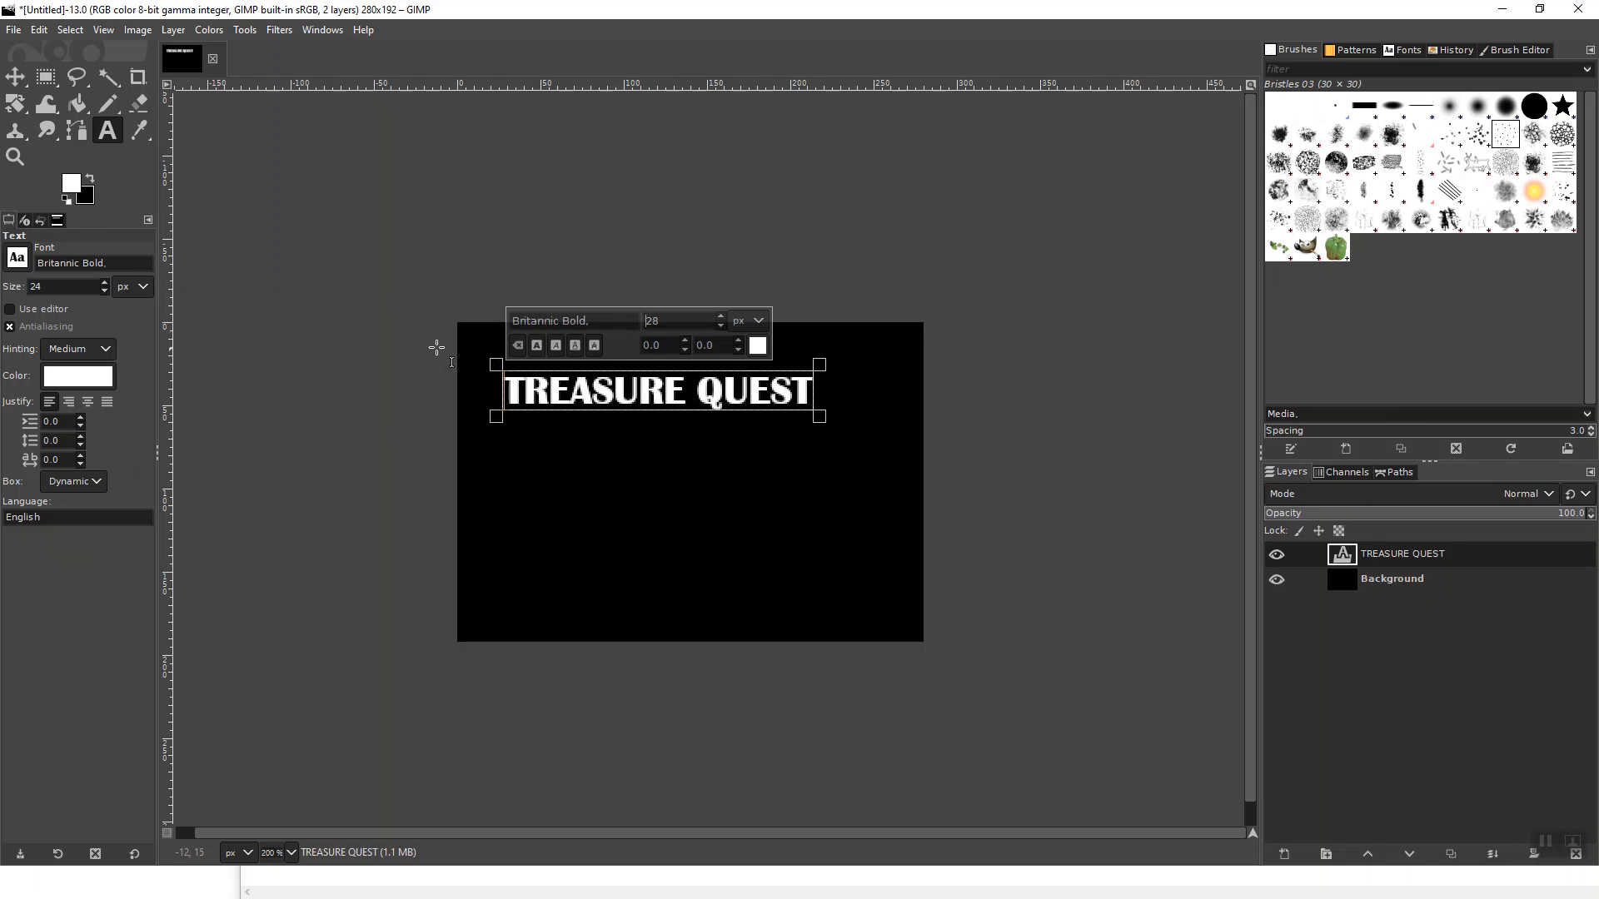
Increase the size of the whole TREASURE QUEST title text to 29 px.
drag(516, 389, 823, 404)
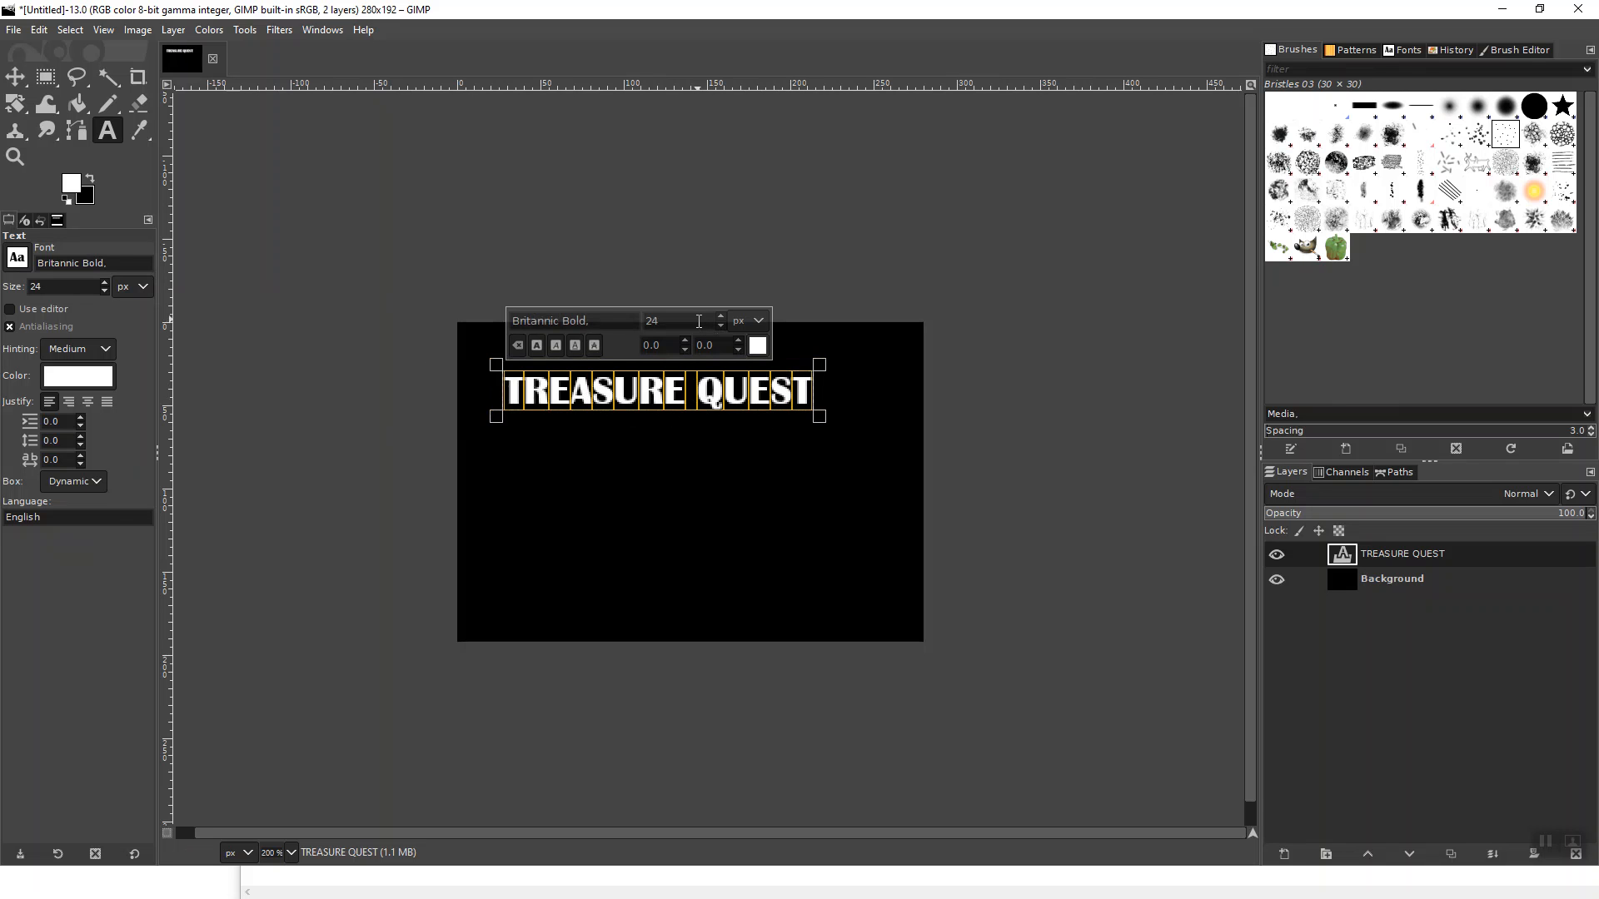
click(721, 316)
click(721, 316)
click(721, 316)
click(721, 316)
click(721, 316)
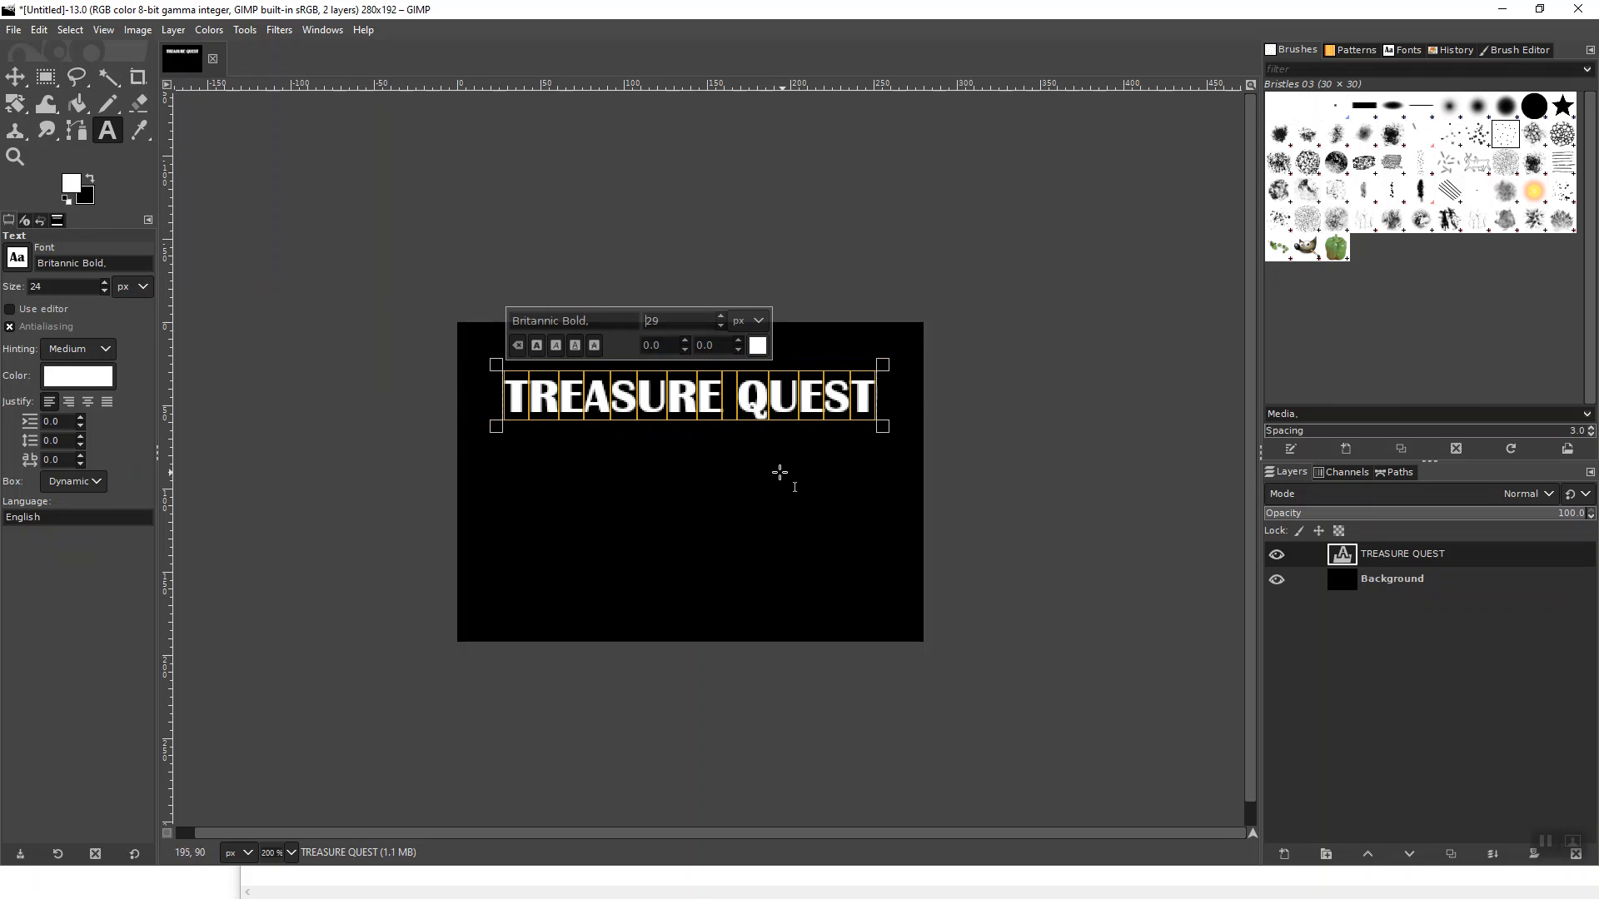
Move the TREASURE QUEST title up so it sits roughly centred near the upper edge of the canvas.
click(17, 80)
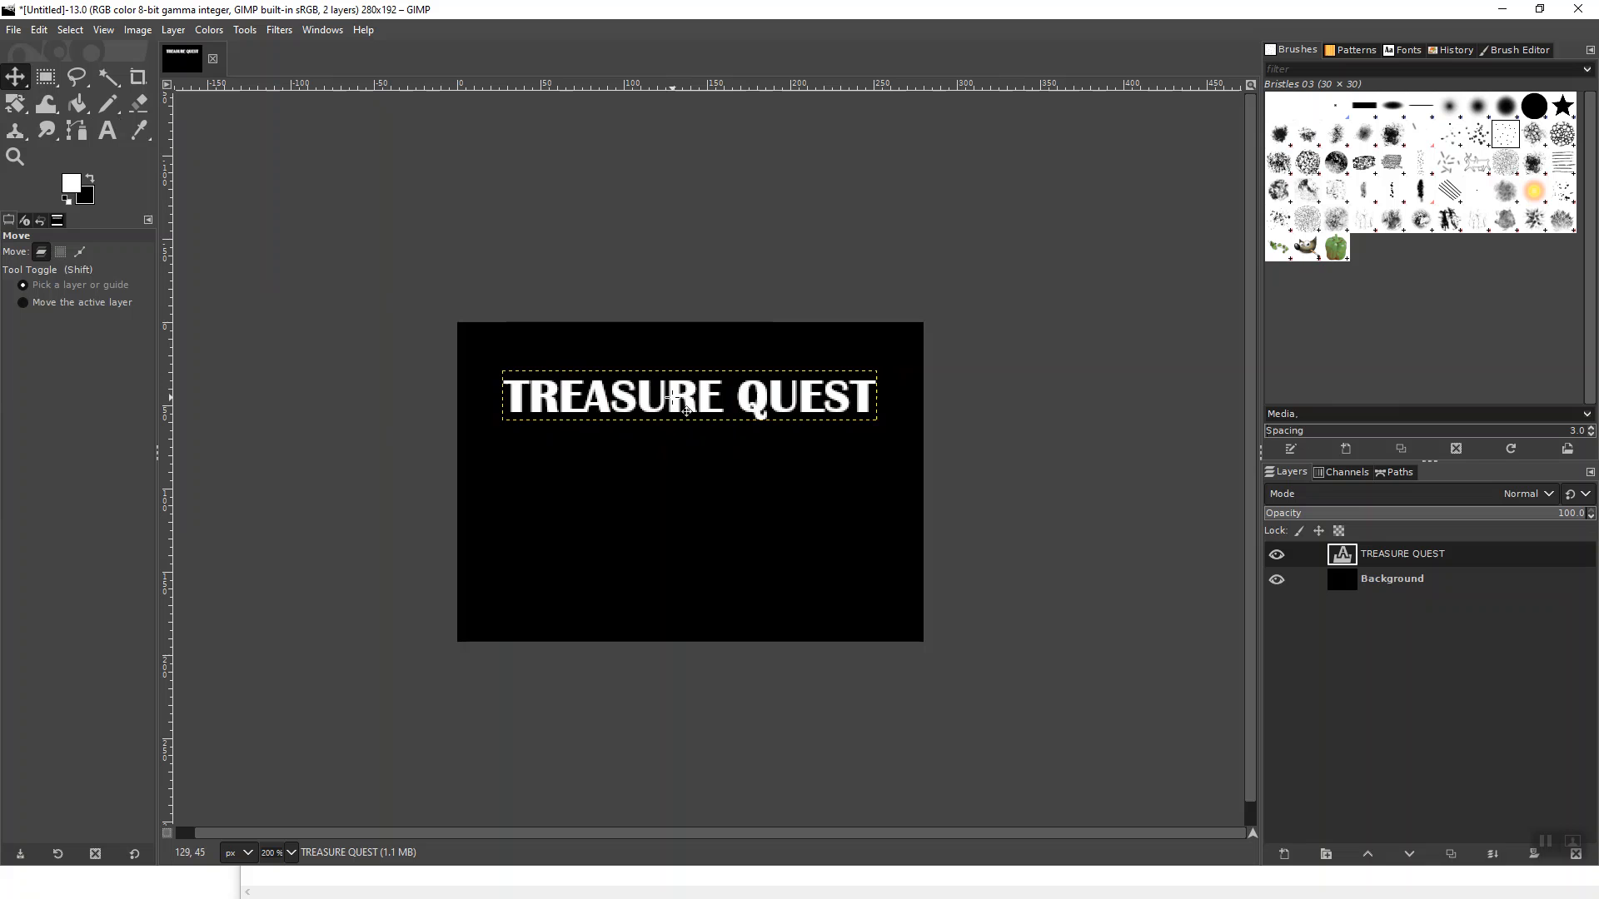
drag(744, 397, 712, 381)
click(729, 372)
click(716, 383)
key(ctrl+z)
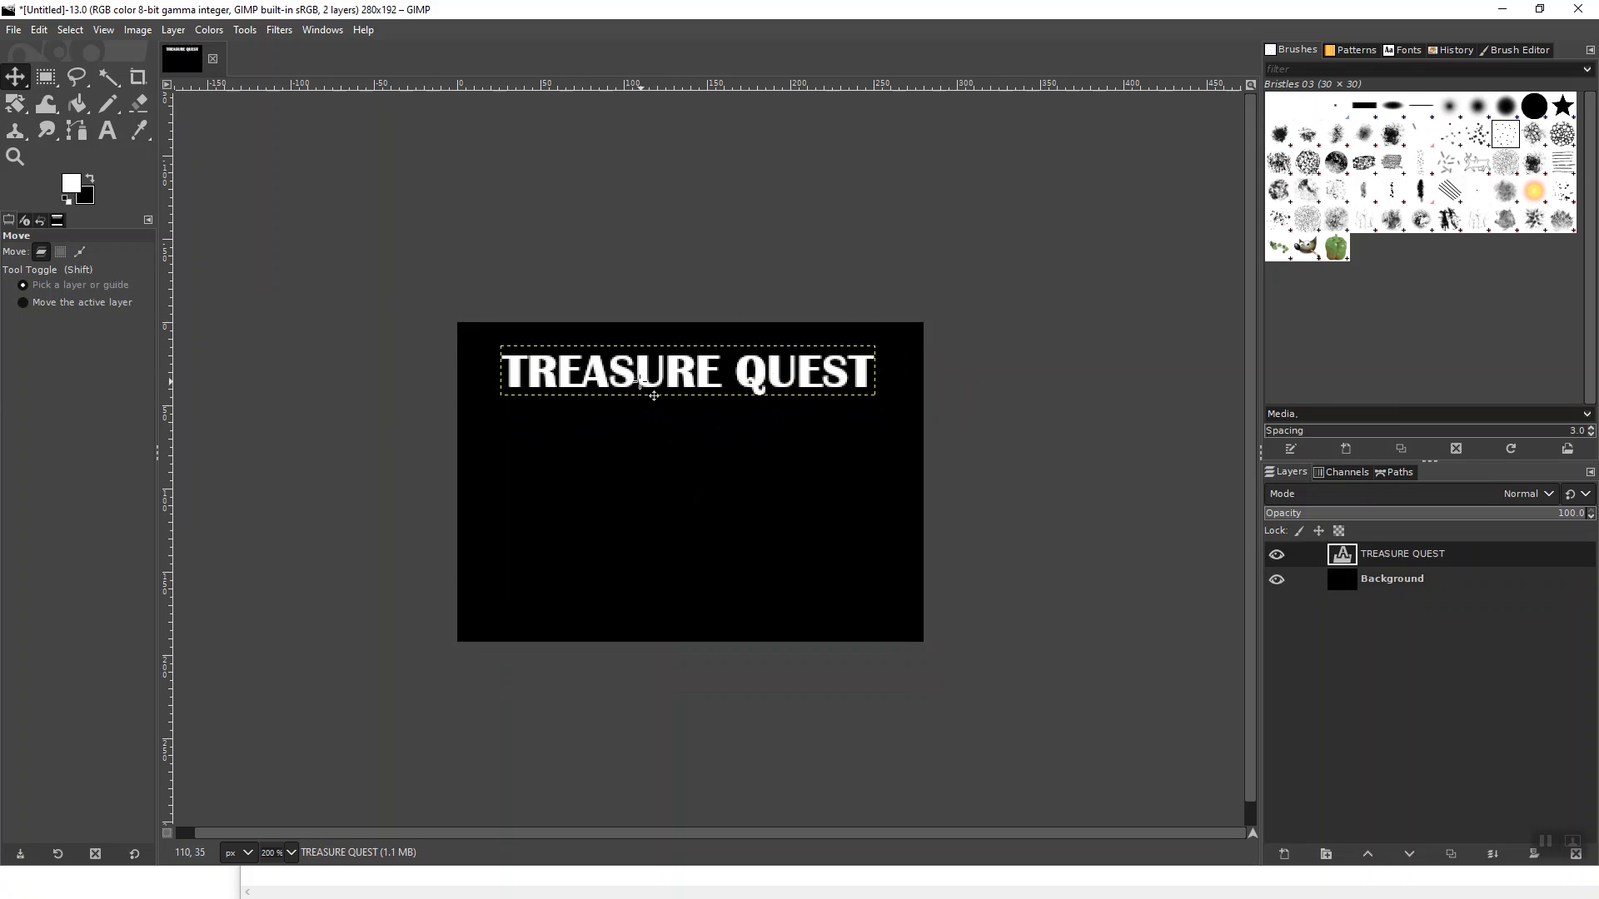
mouse_move(603, 384)
mouse_down()
mouse_move(618, 433)
mouse_move(602, 381)
mouse_up()
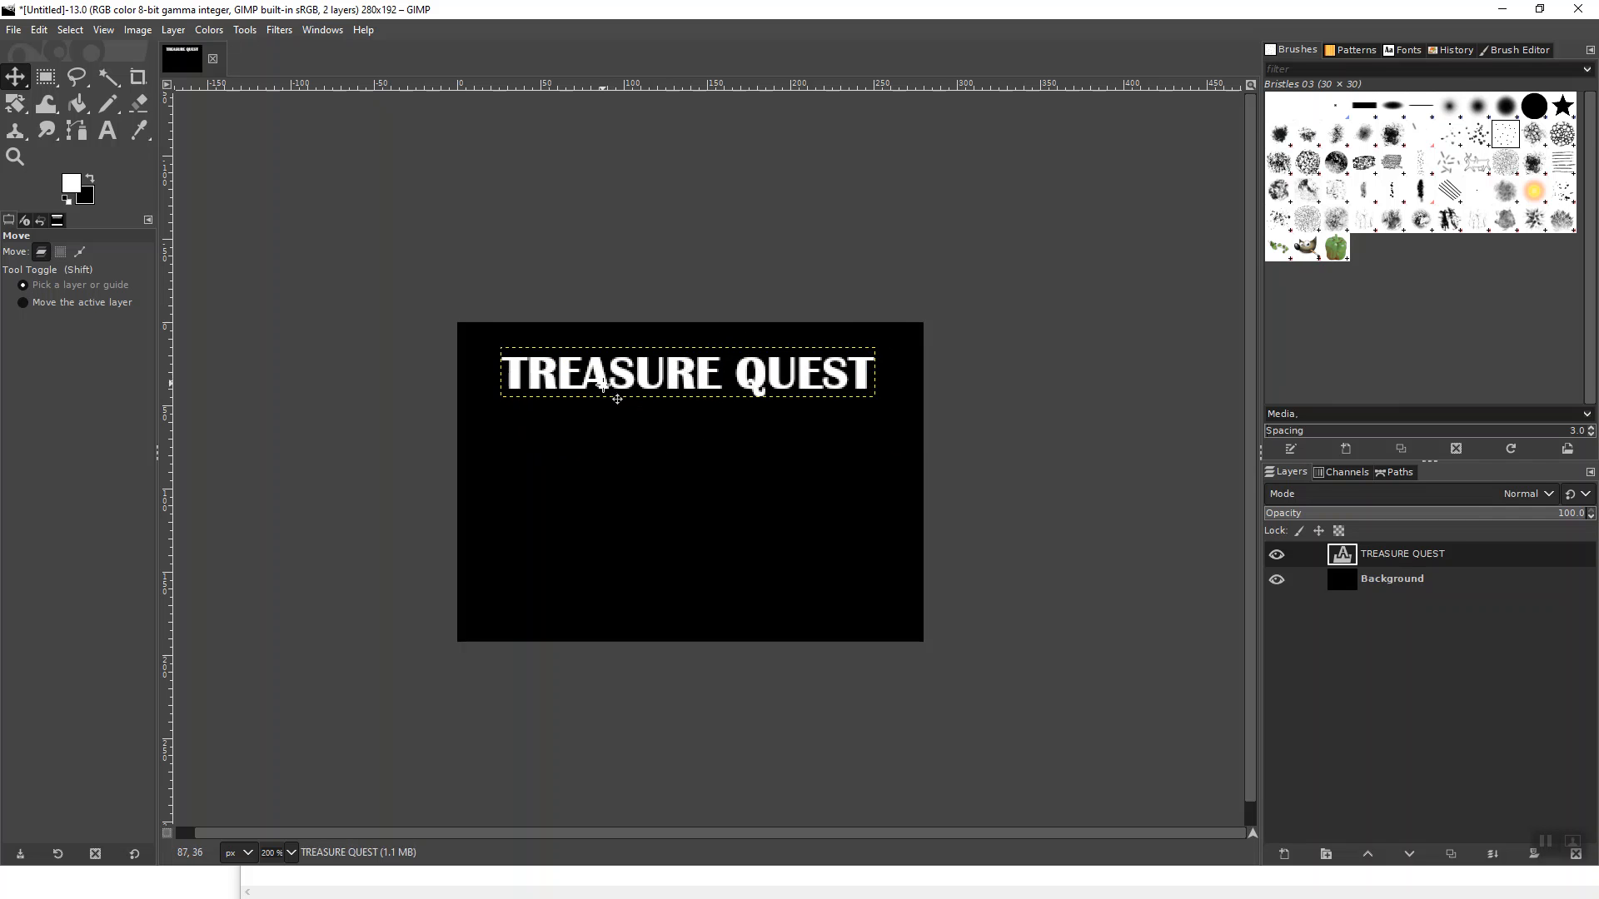
Add the text "Press any key to continue" at 18 px and position it roughly centred along the canvas's lower edge.
click(107, 131)
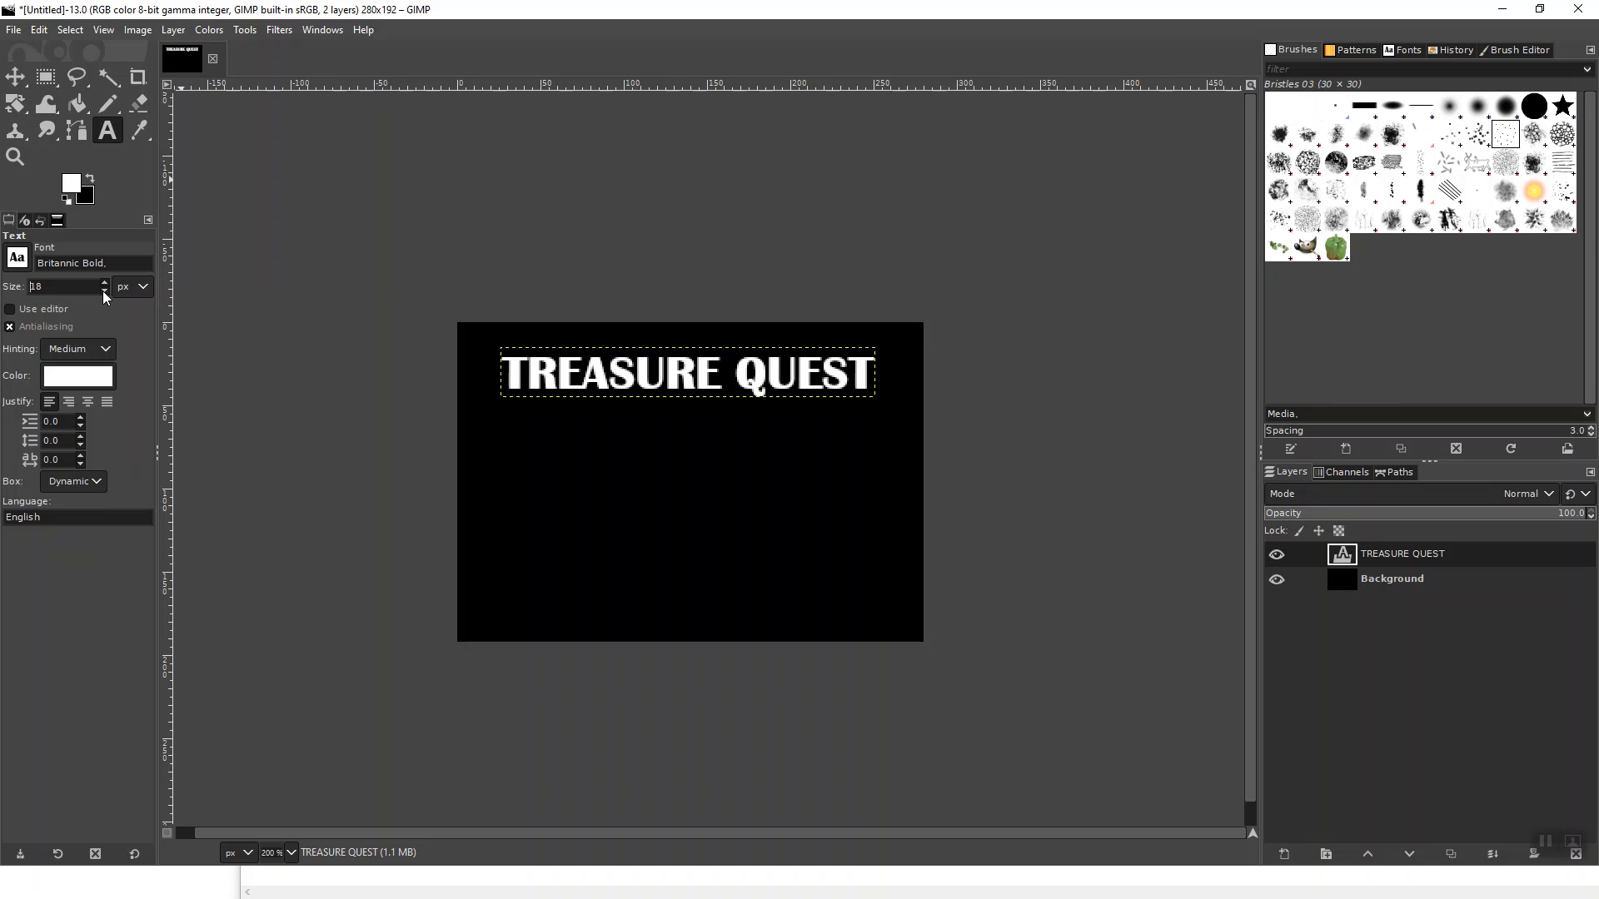
click(489, 596)
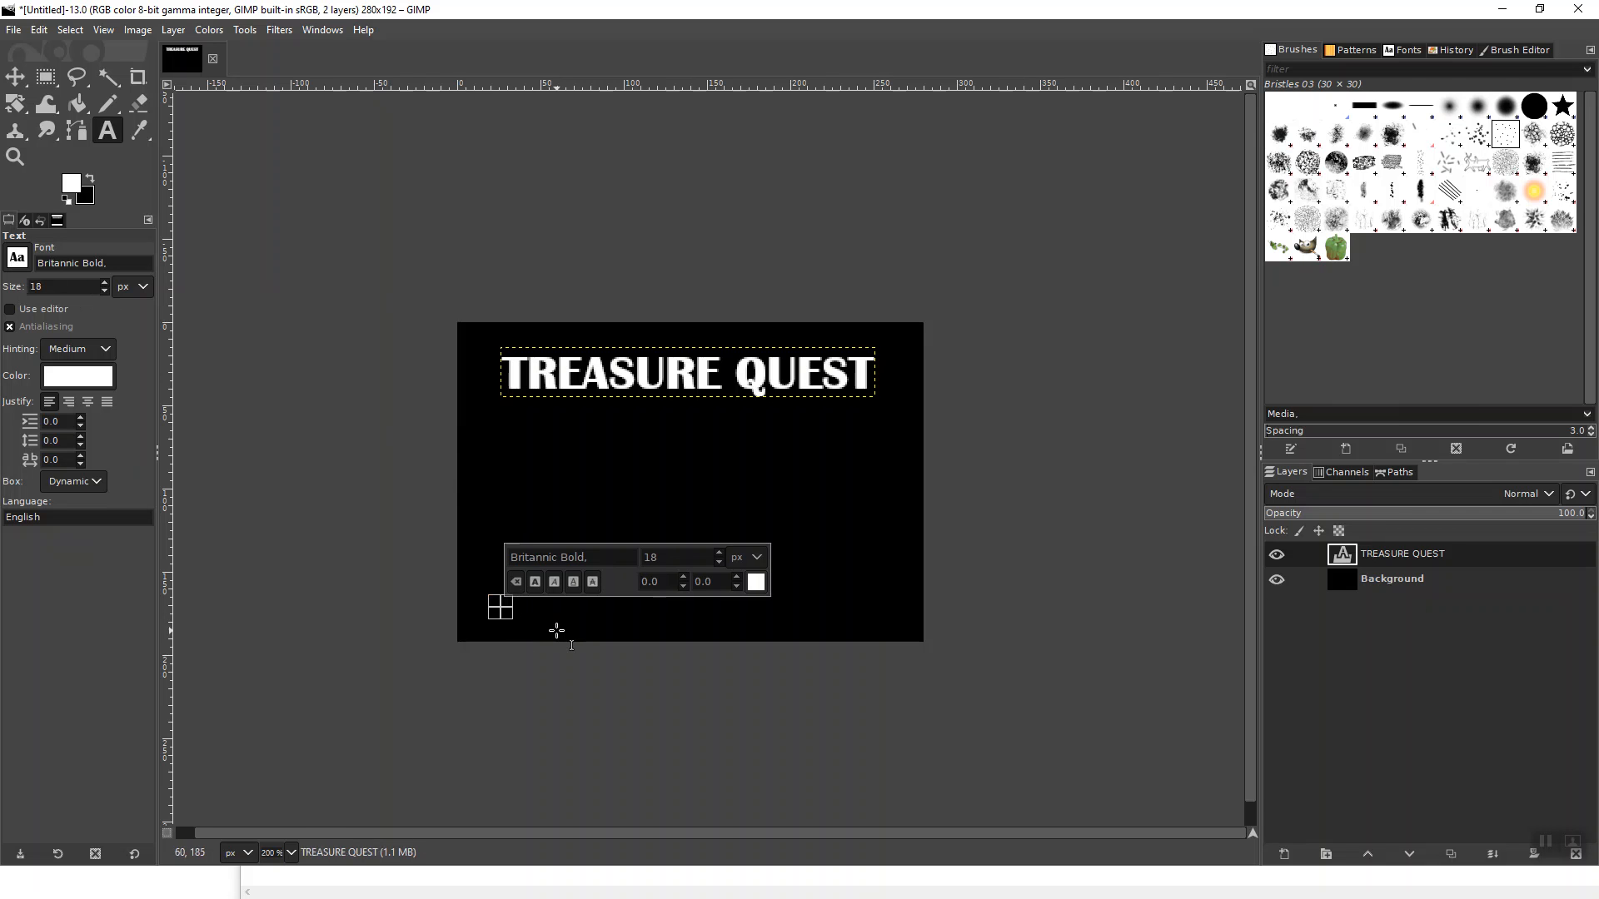
text(Press any key to continue)
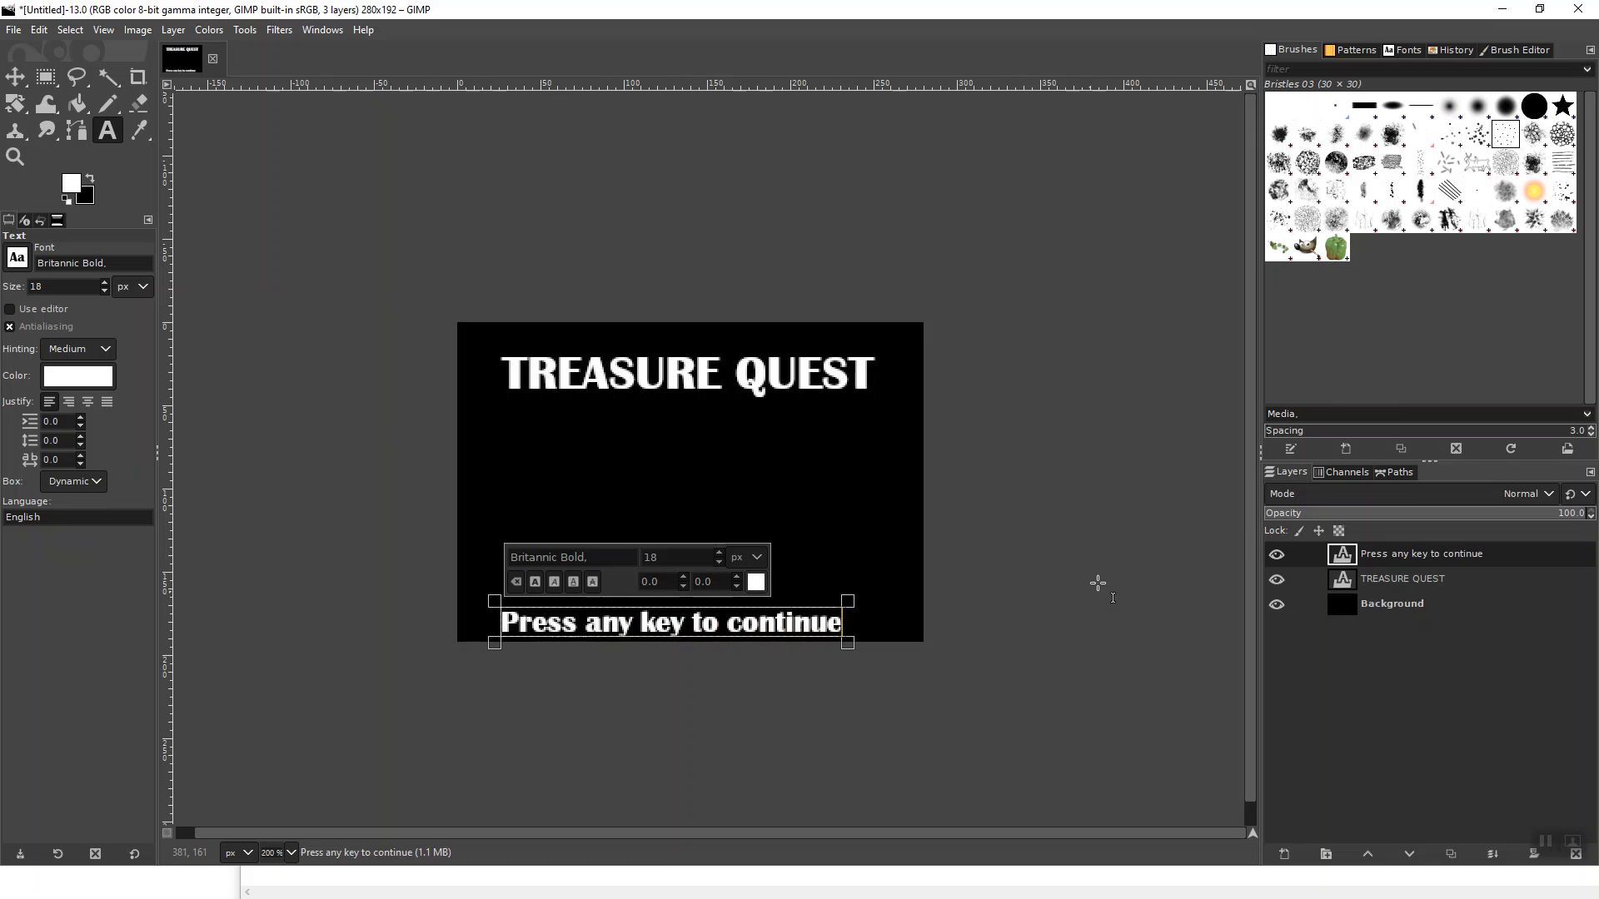
click(1100, 549)
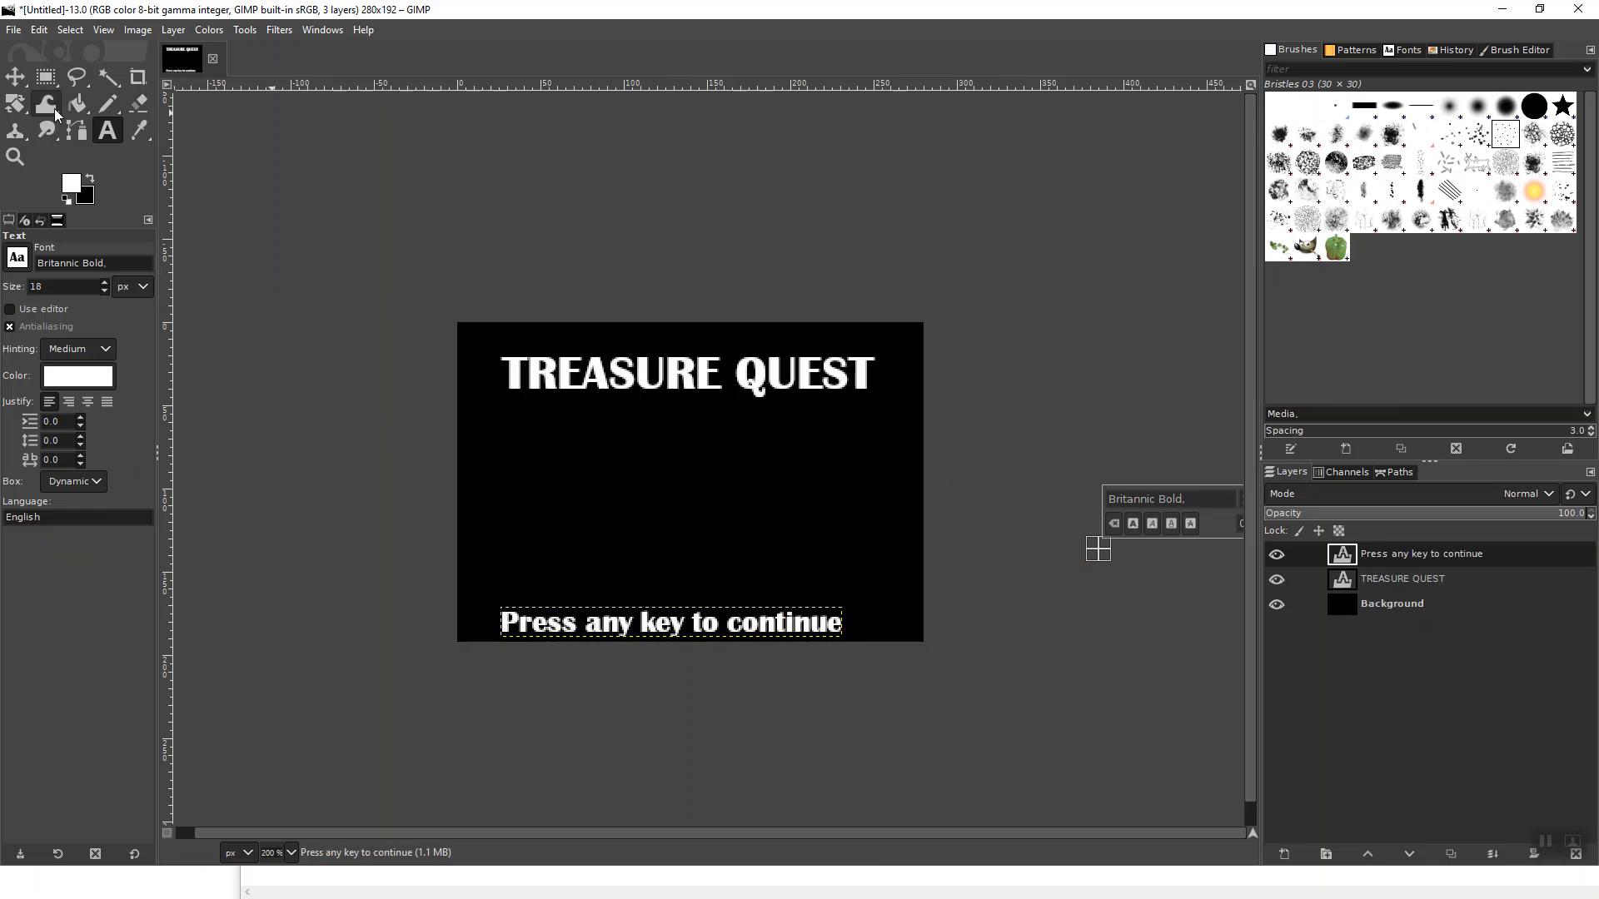
click(15, 77)
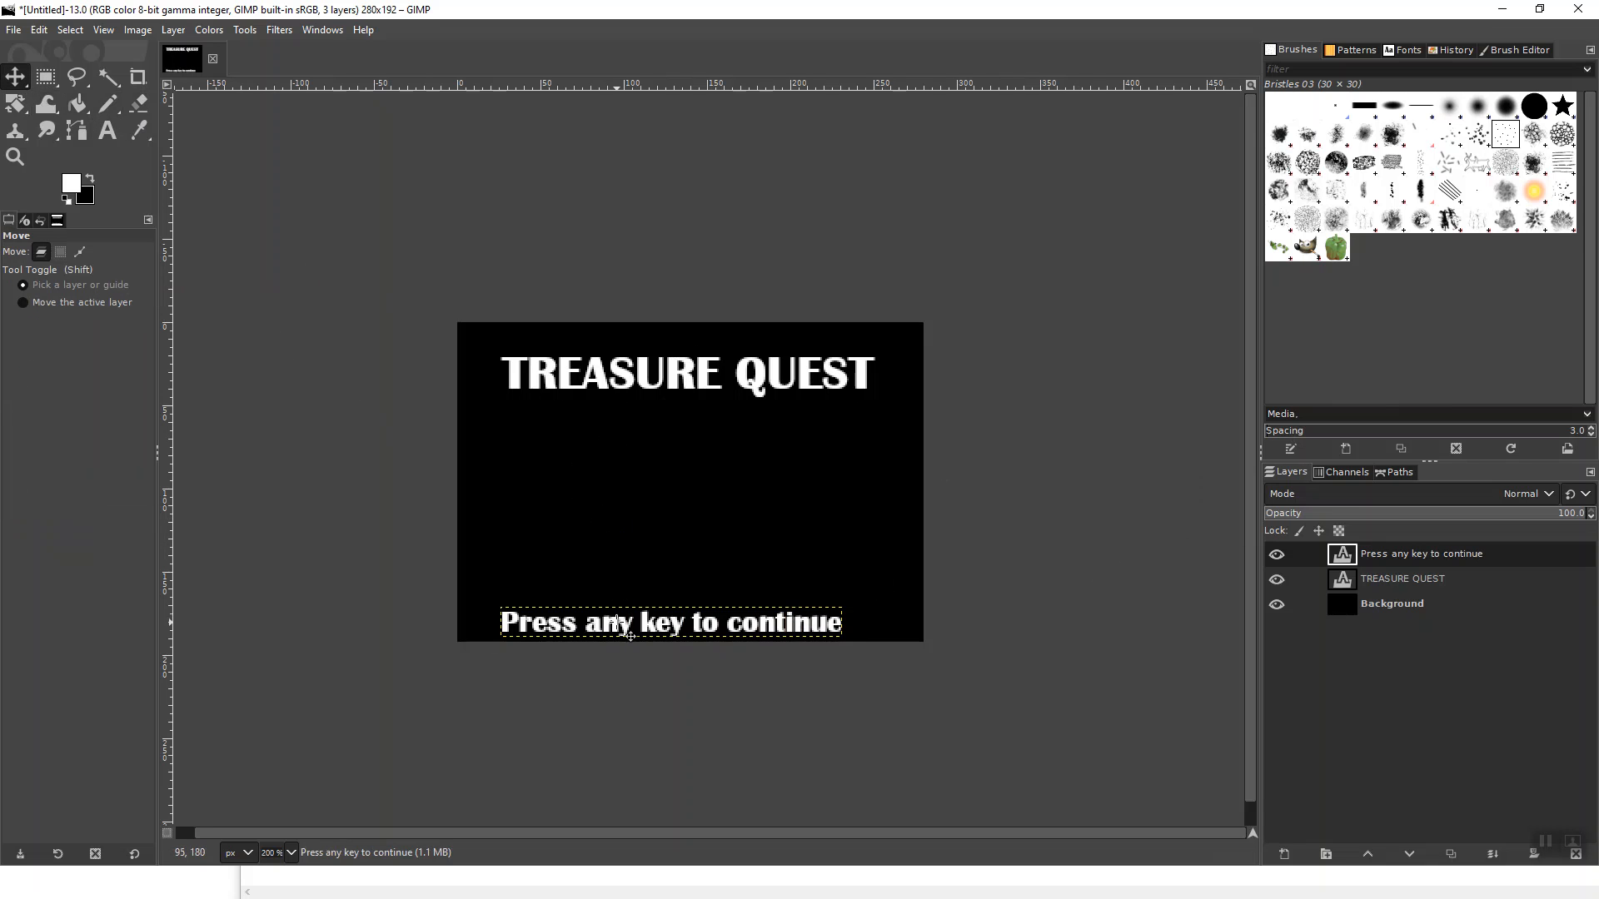
drag(628, 635, 637, 633)
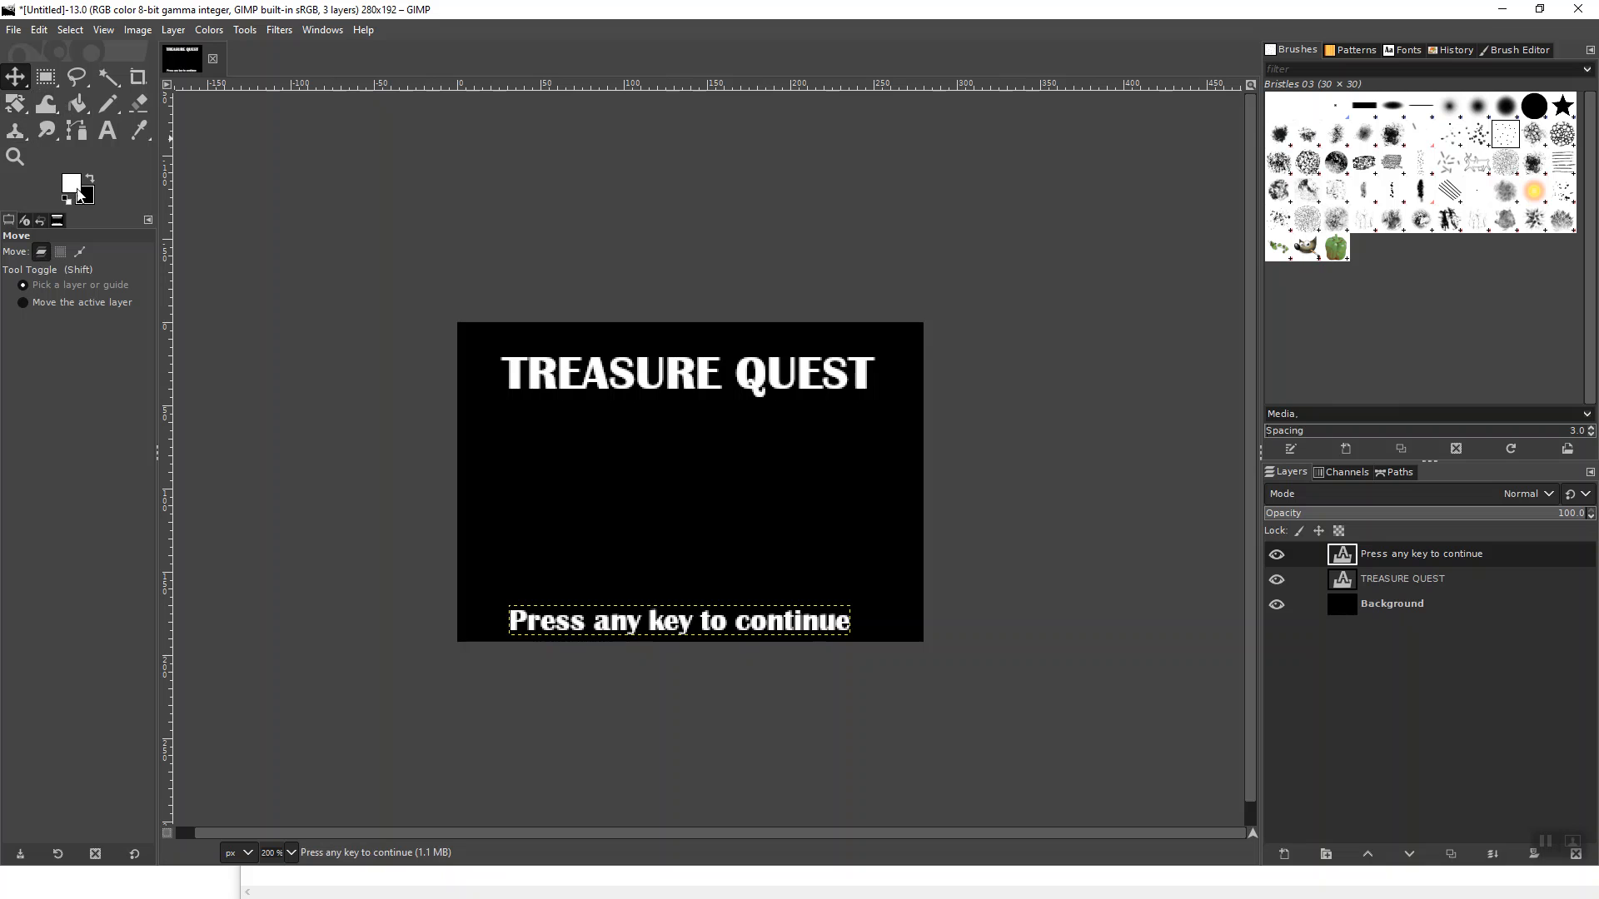
Add a credit line below the title with the author's full name followed by ", 2020".
click(116, 130)
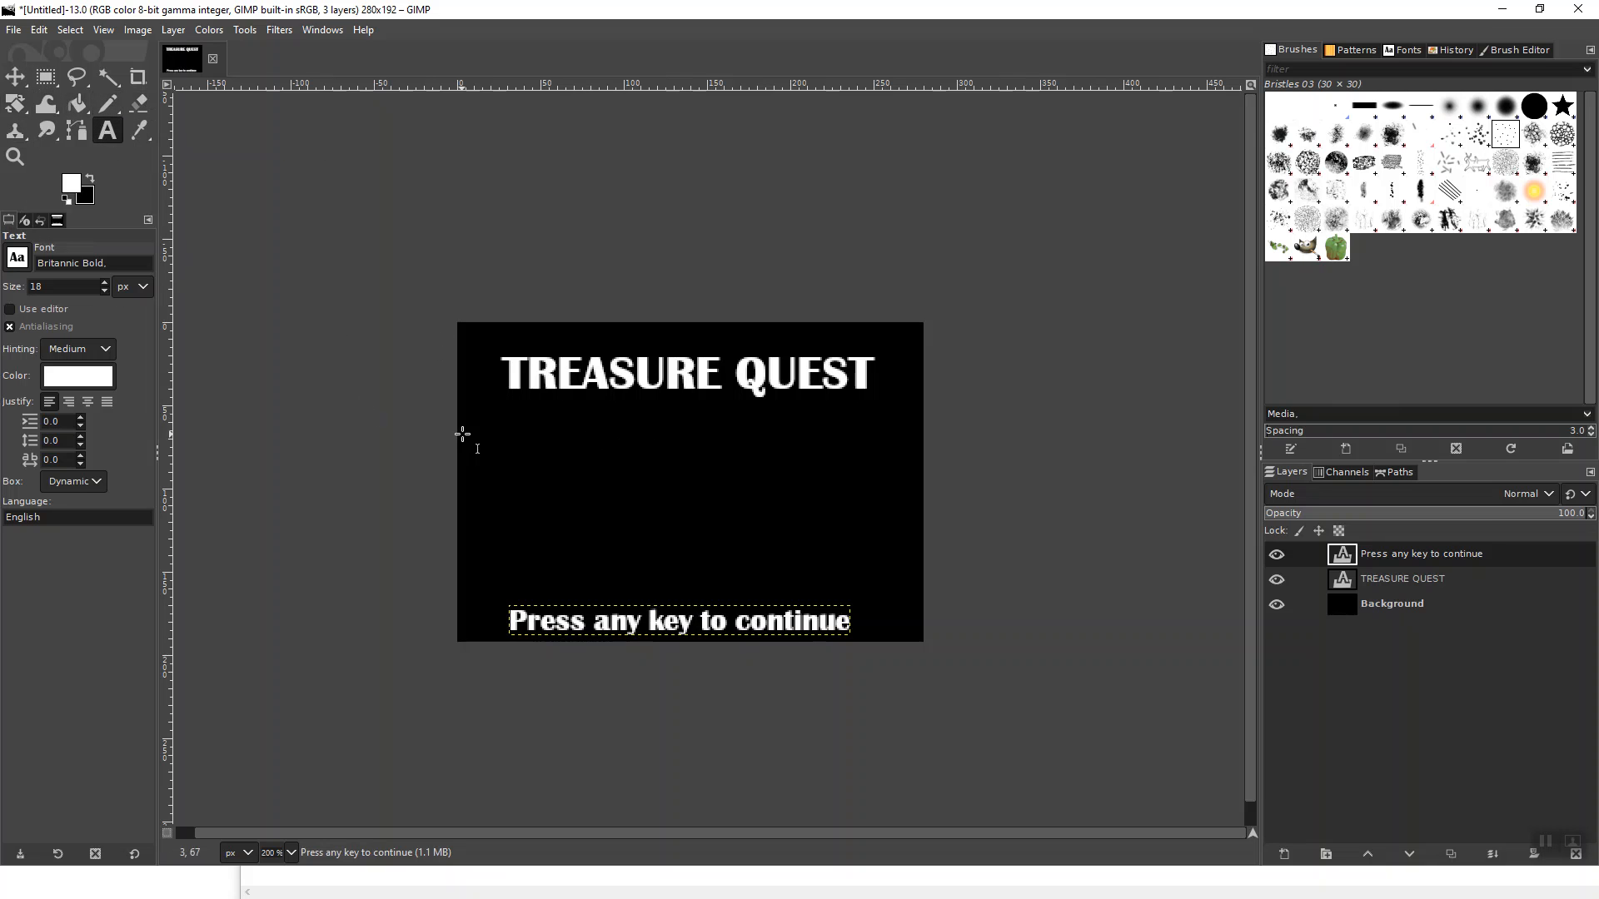
click(572, 405)
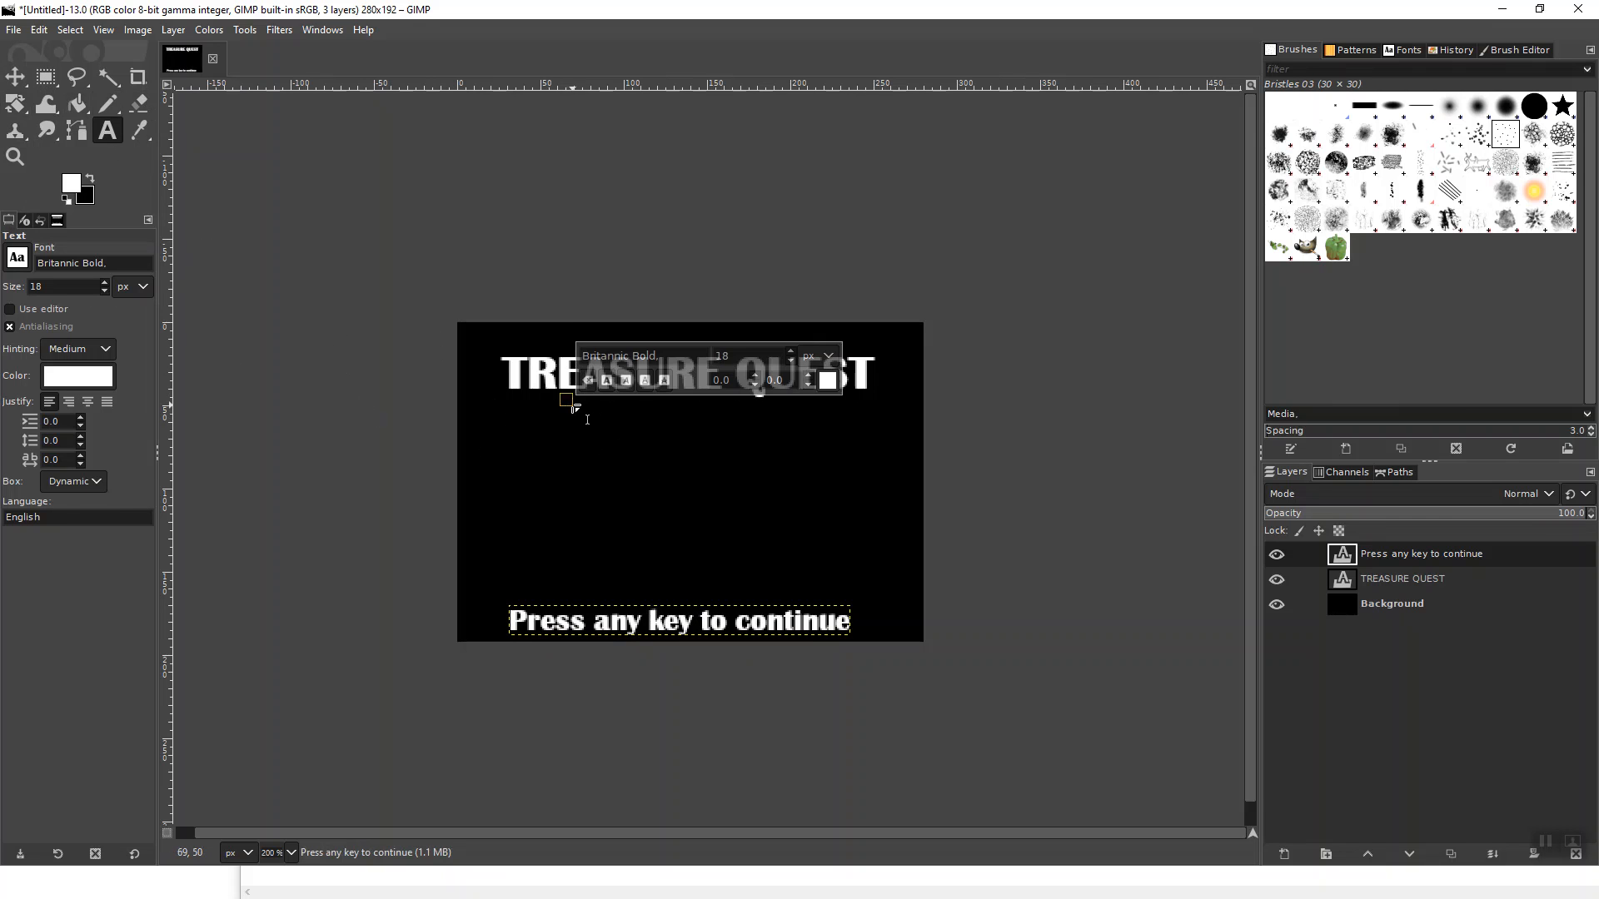
text(Evan)
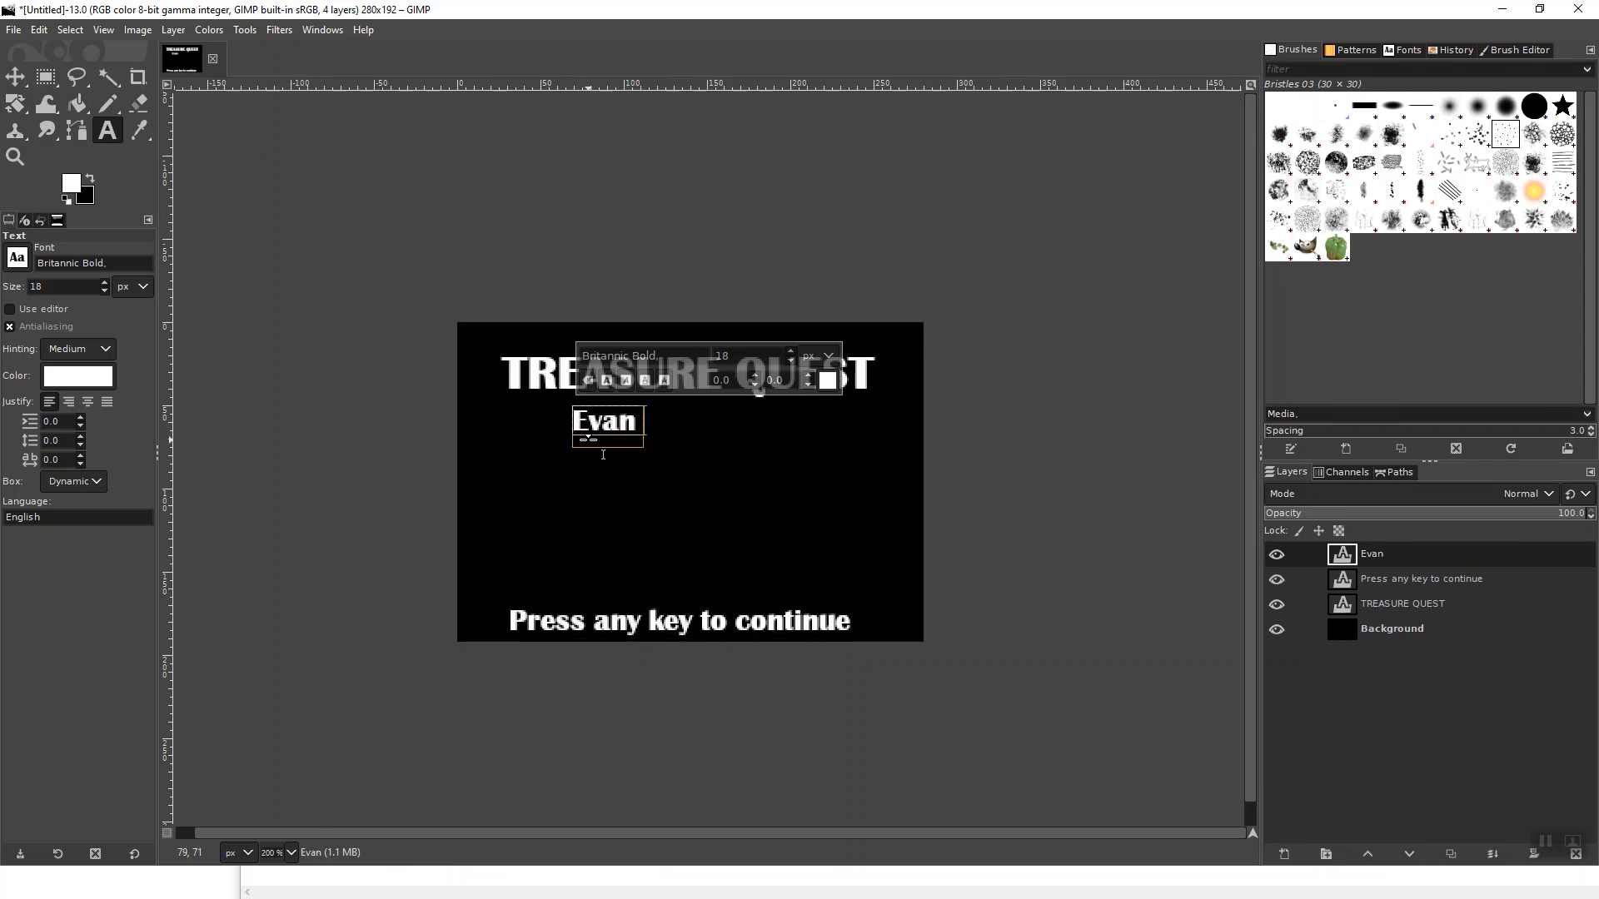
text( Wright, 2020)
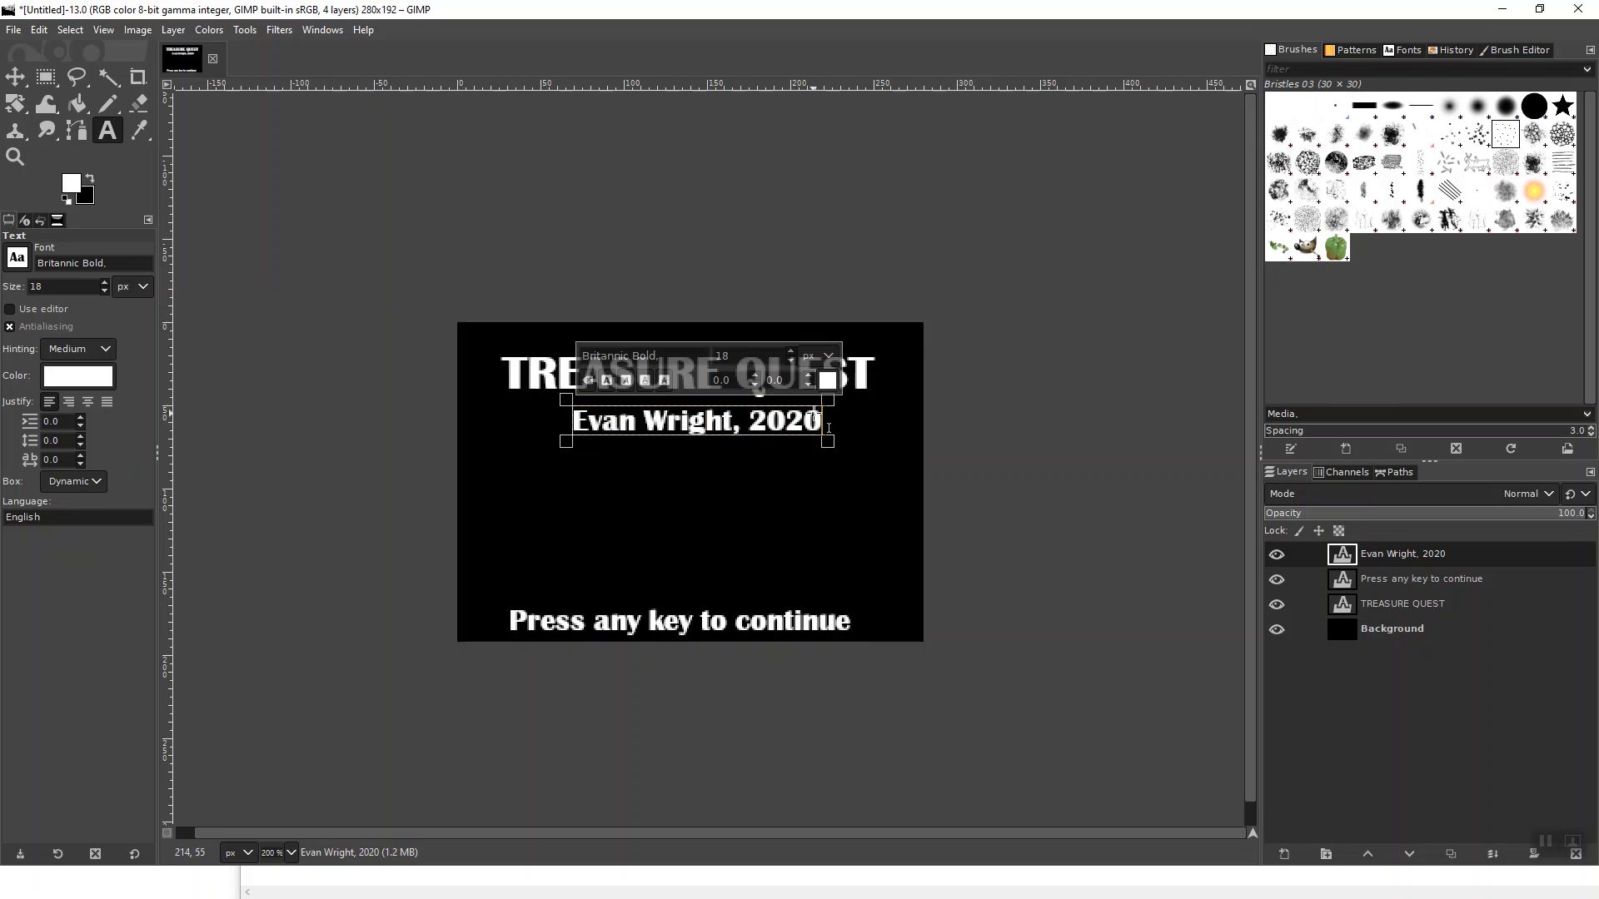
Reduce the credit line's text size to 13 px and centre it directly beneath the title.
drag(830, 429, 570, 422)
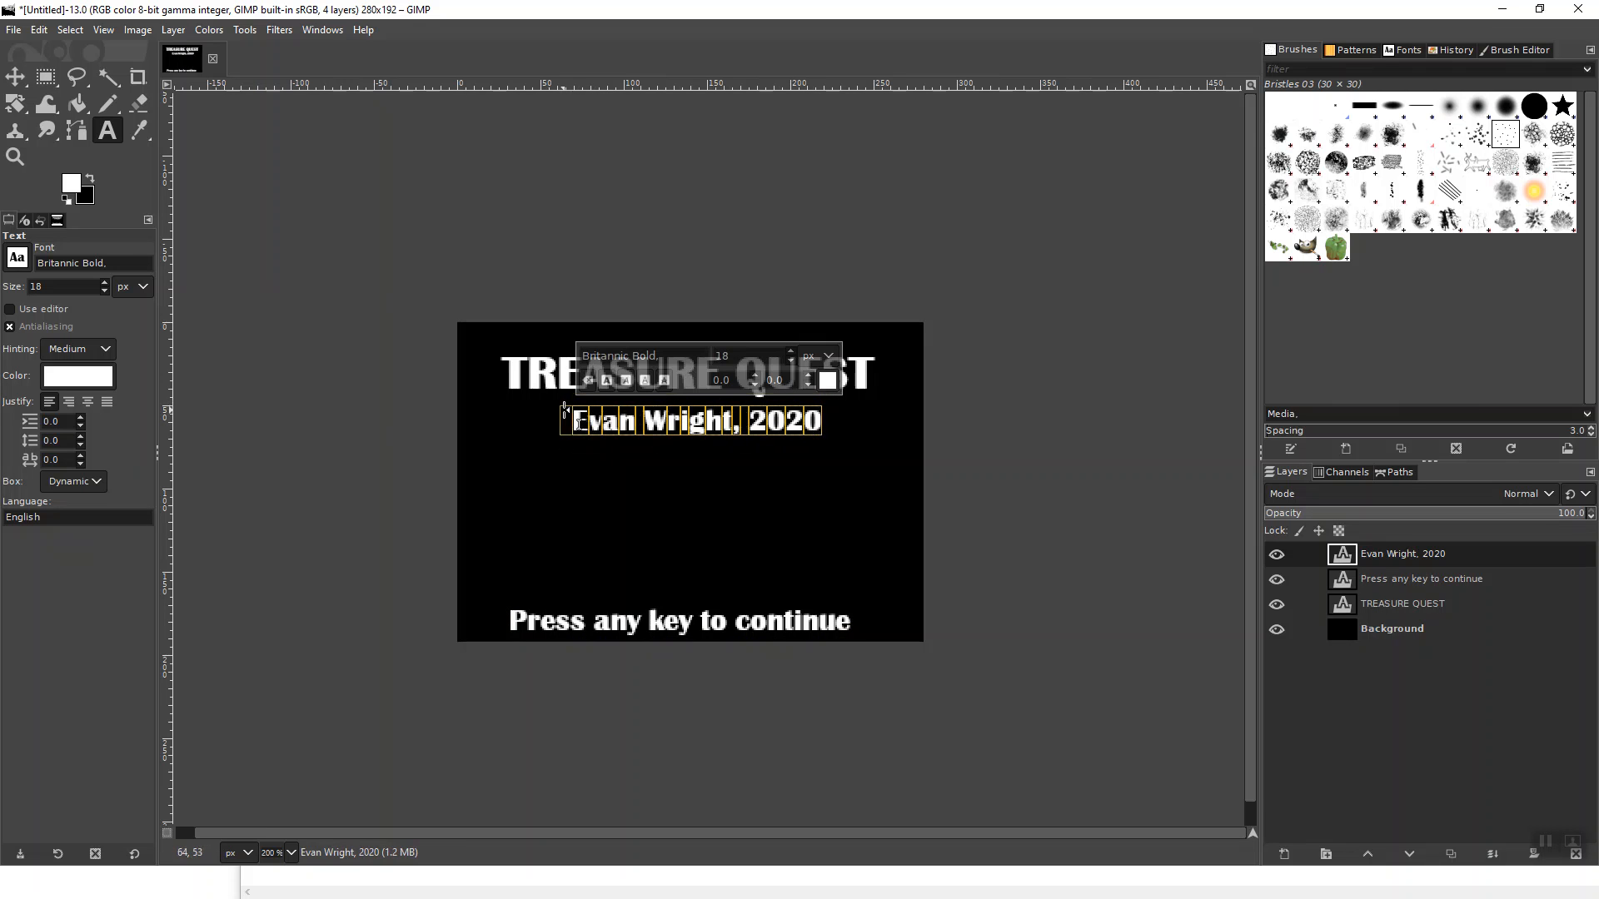
click(791, 361)
click(791, 360)
click(791, 360)
click(791, 361)
click(791, 360)
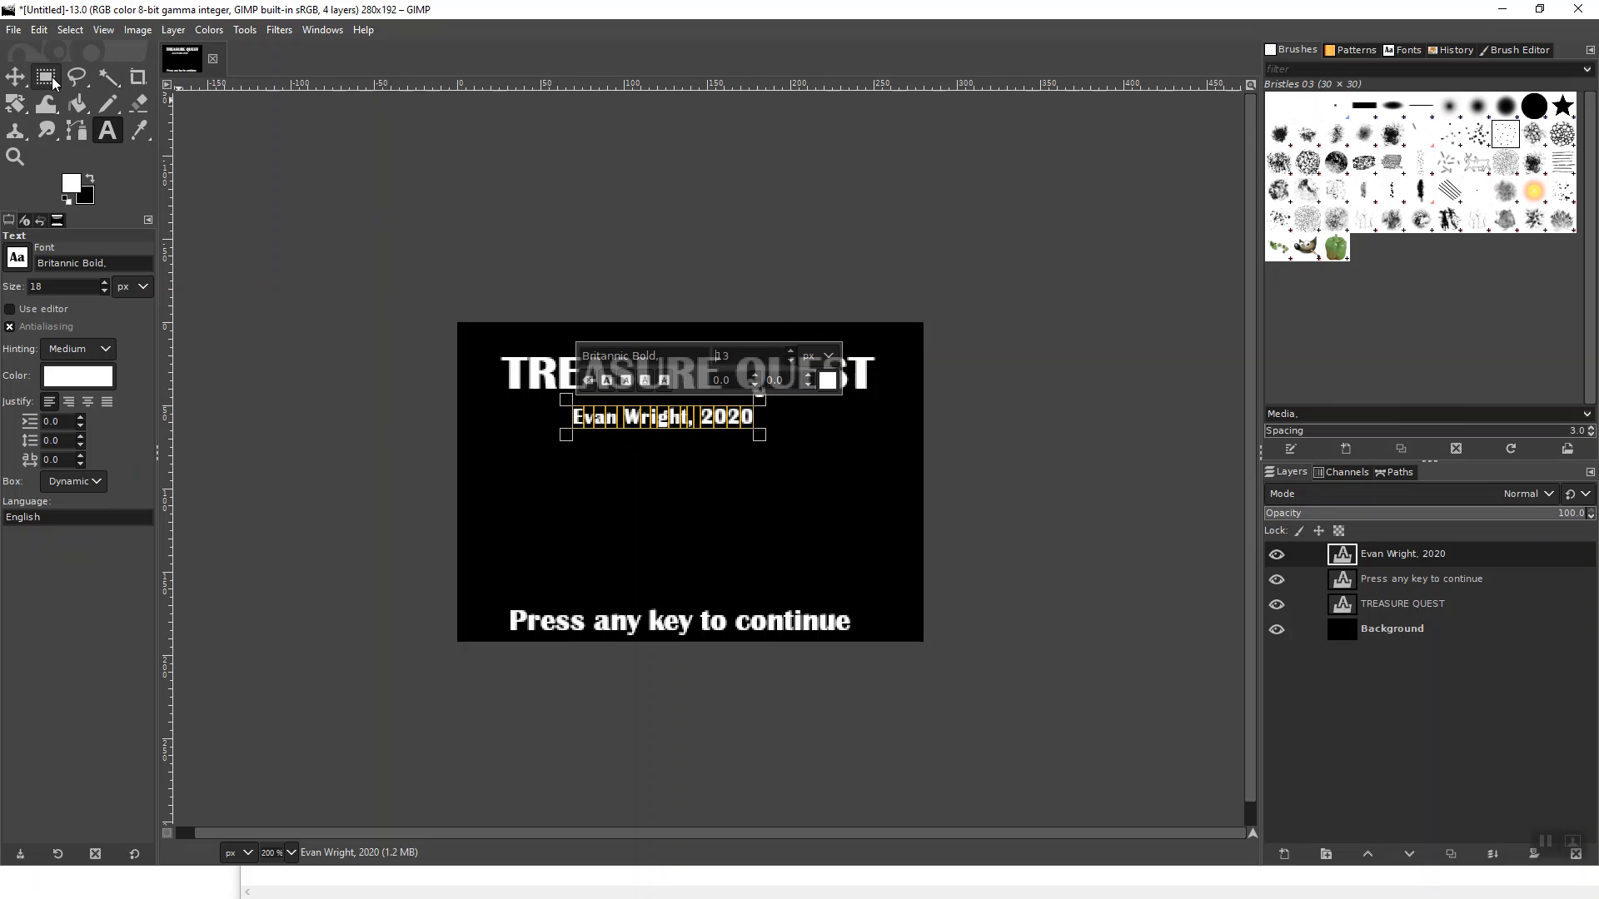
click(17, 79)
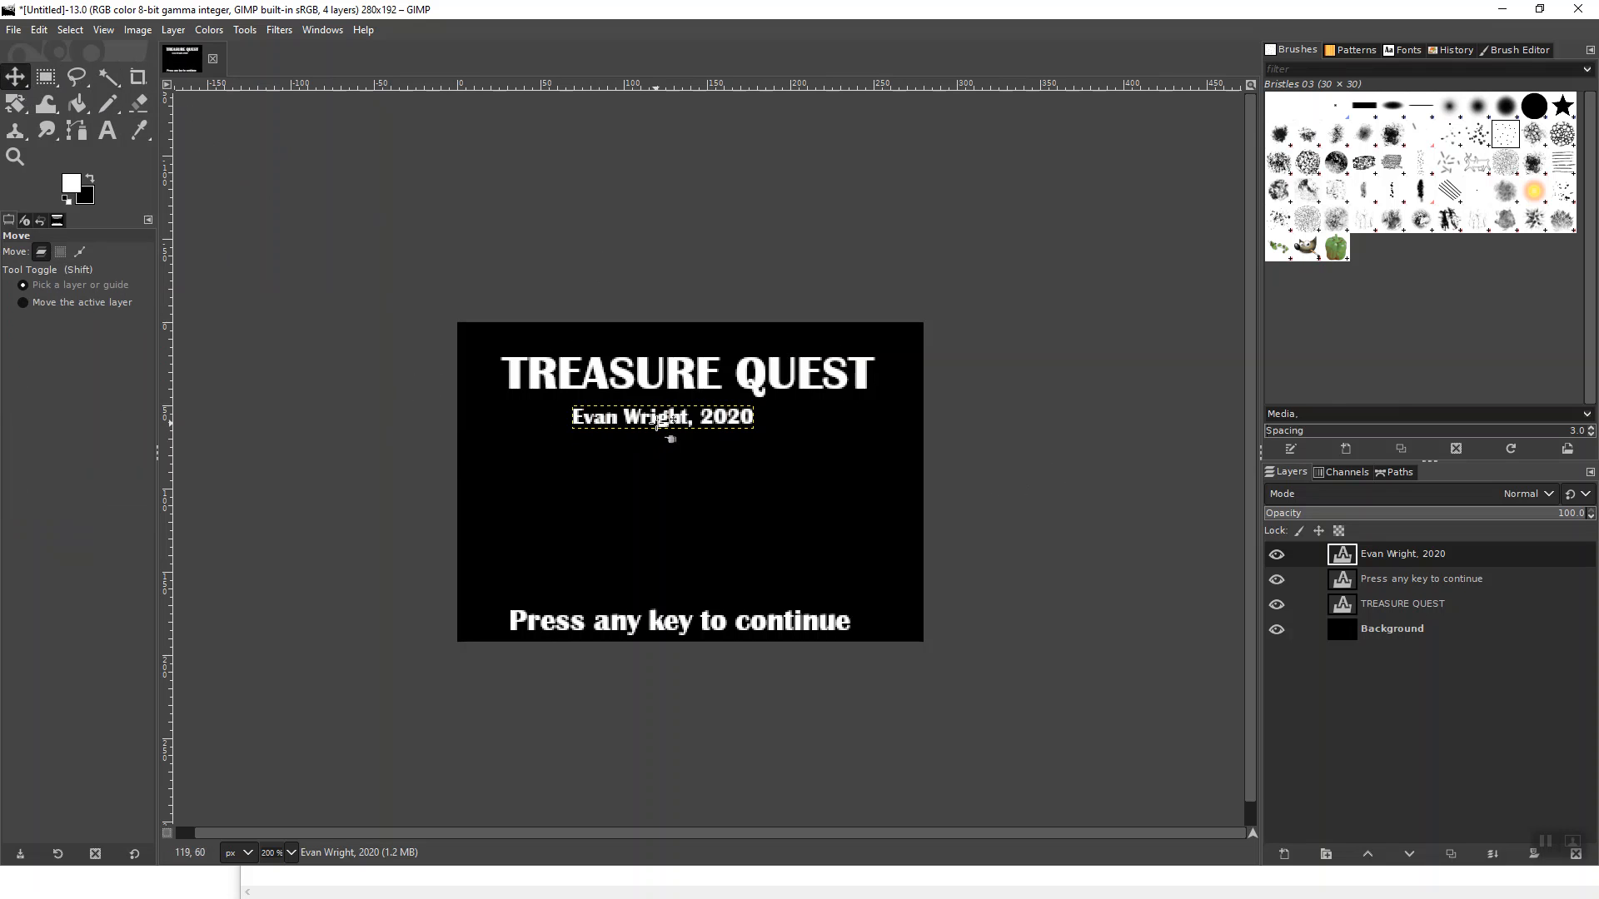
drag(663, 423, 685, 414)
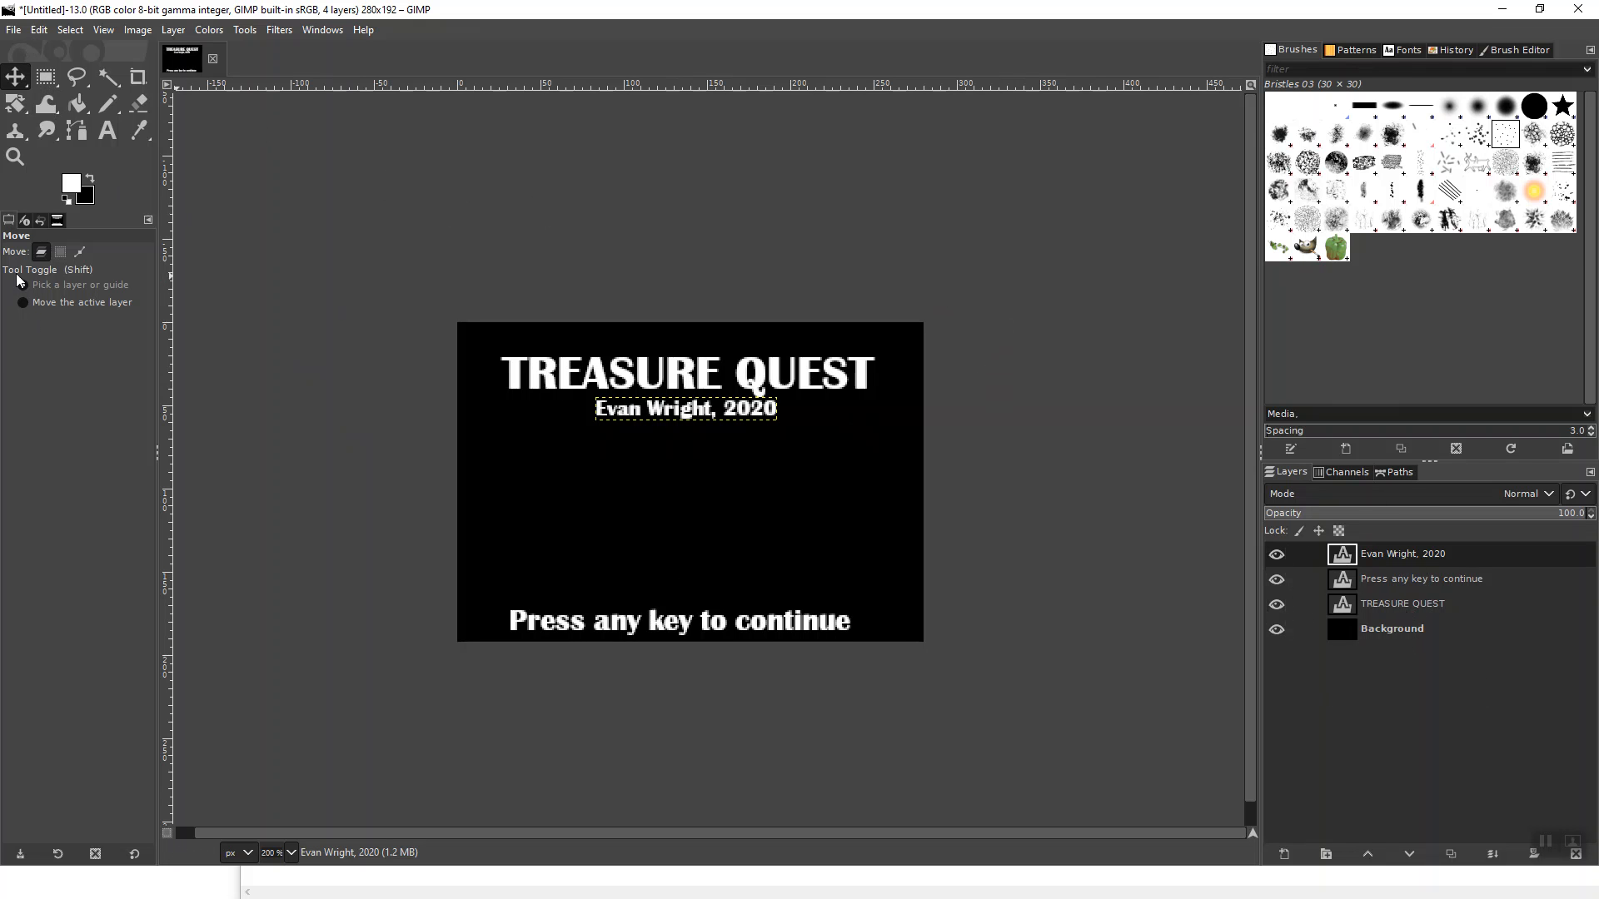
Toggle the visibility of the three text layers off and on to see what each one contains.
click(1276, 604)
click(1277, 578)
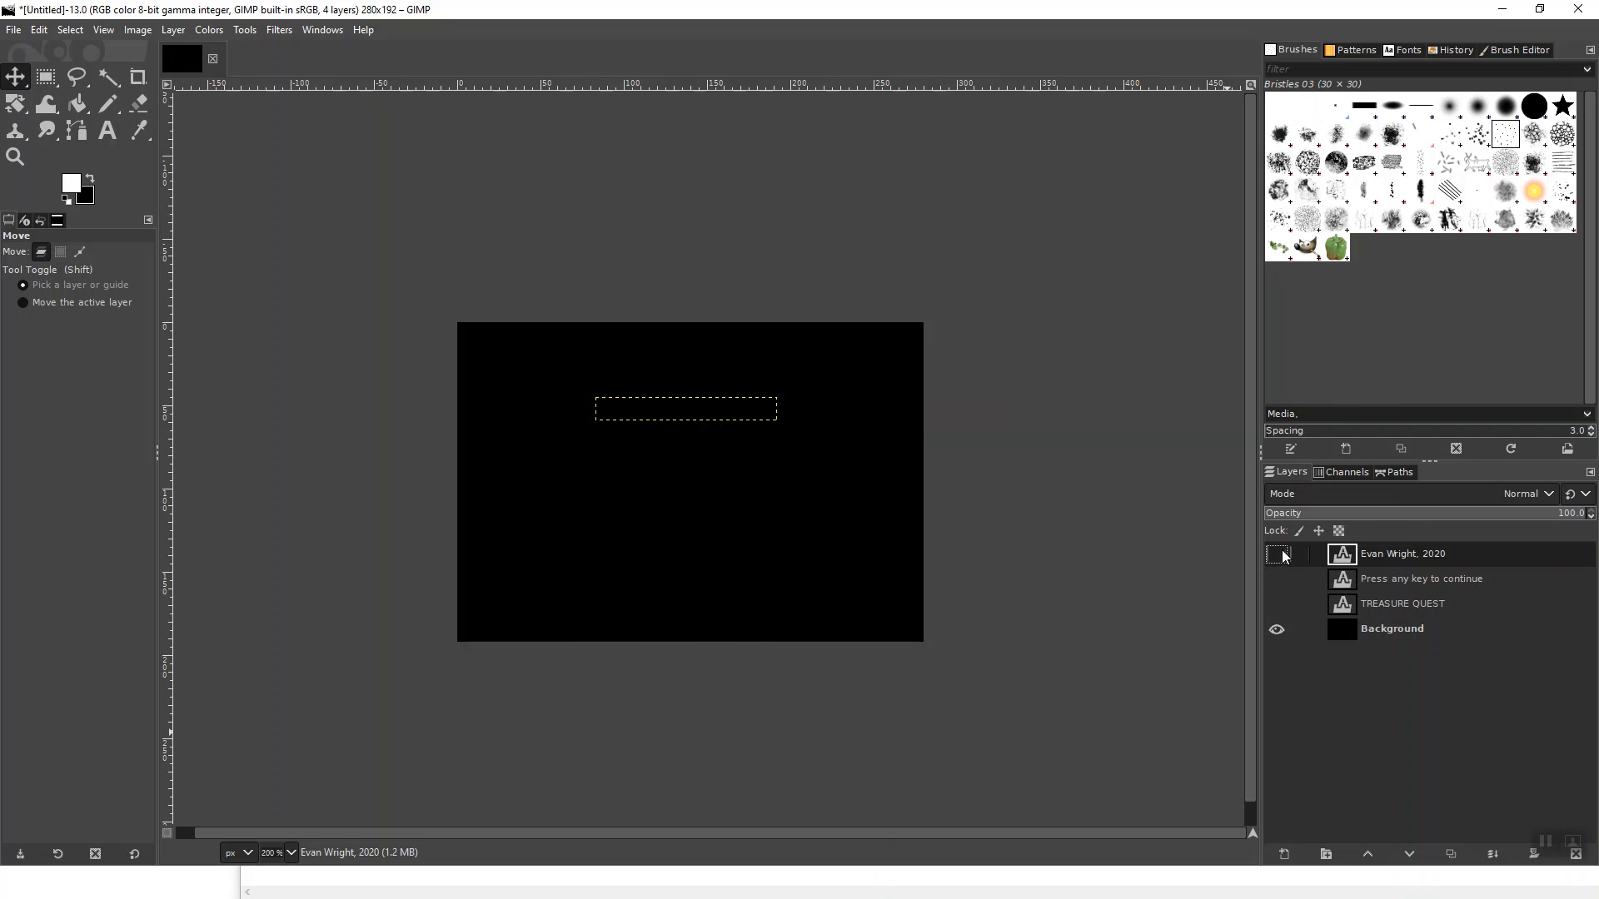
click(1276, 579)
click(1277, 603)
click(1276, 581)
click(1277, 580)
click(1277, 579)
click(1276, 579)
click(1276, 579)
click(1277, 578)
click(1277, 604)
click(1277, 604)
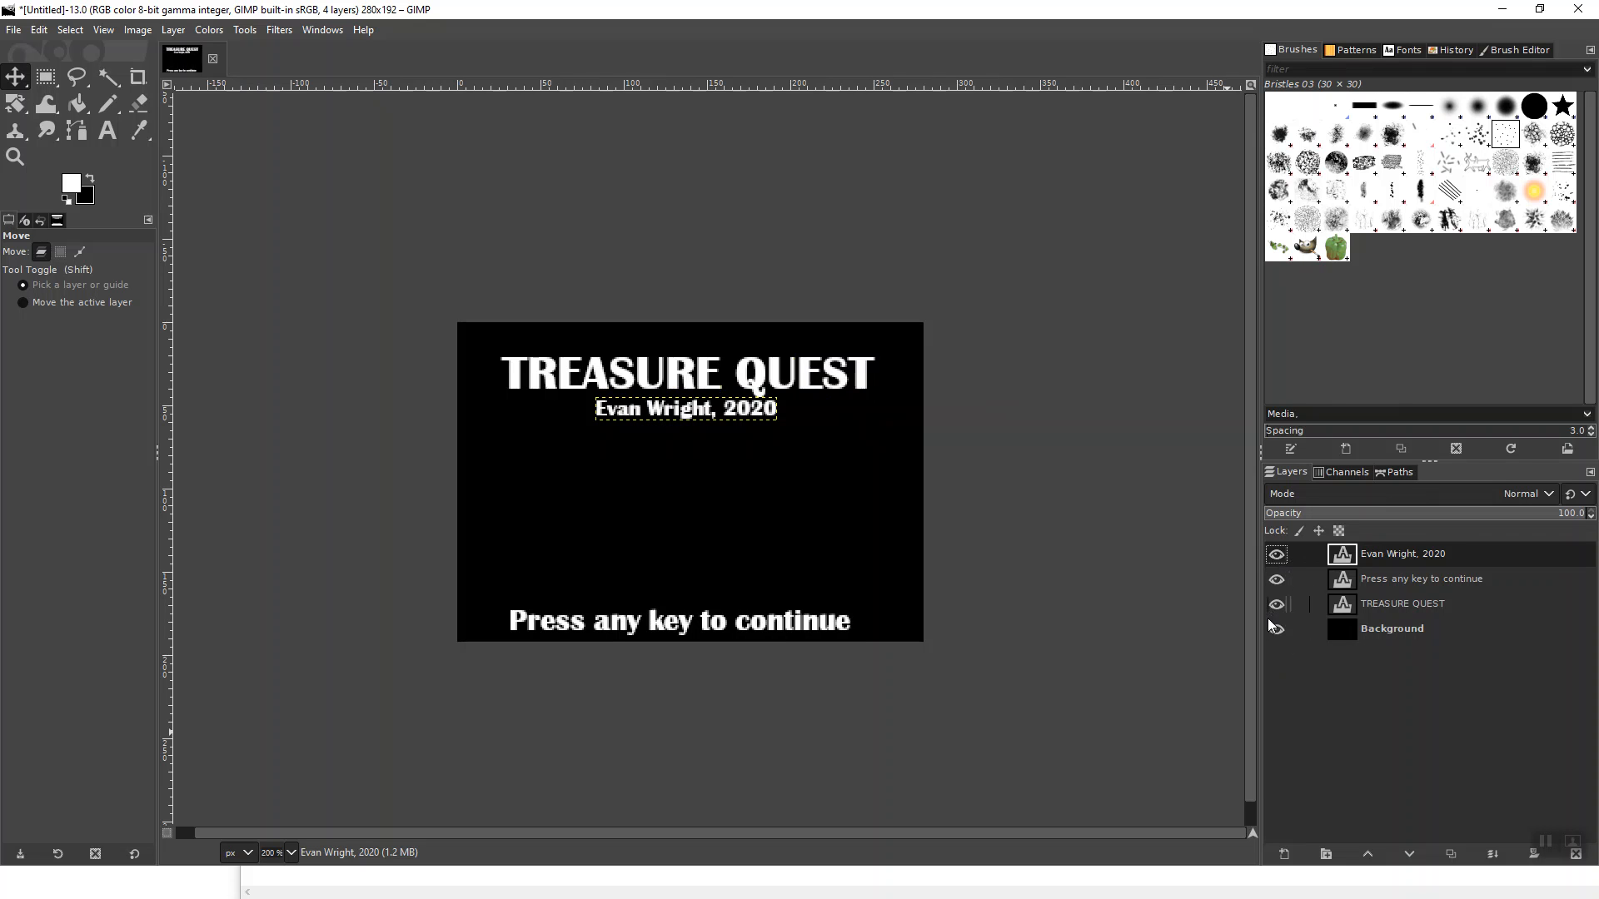
click(1274, 555)
click(1271, 559)
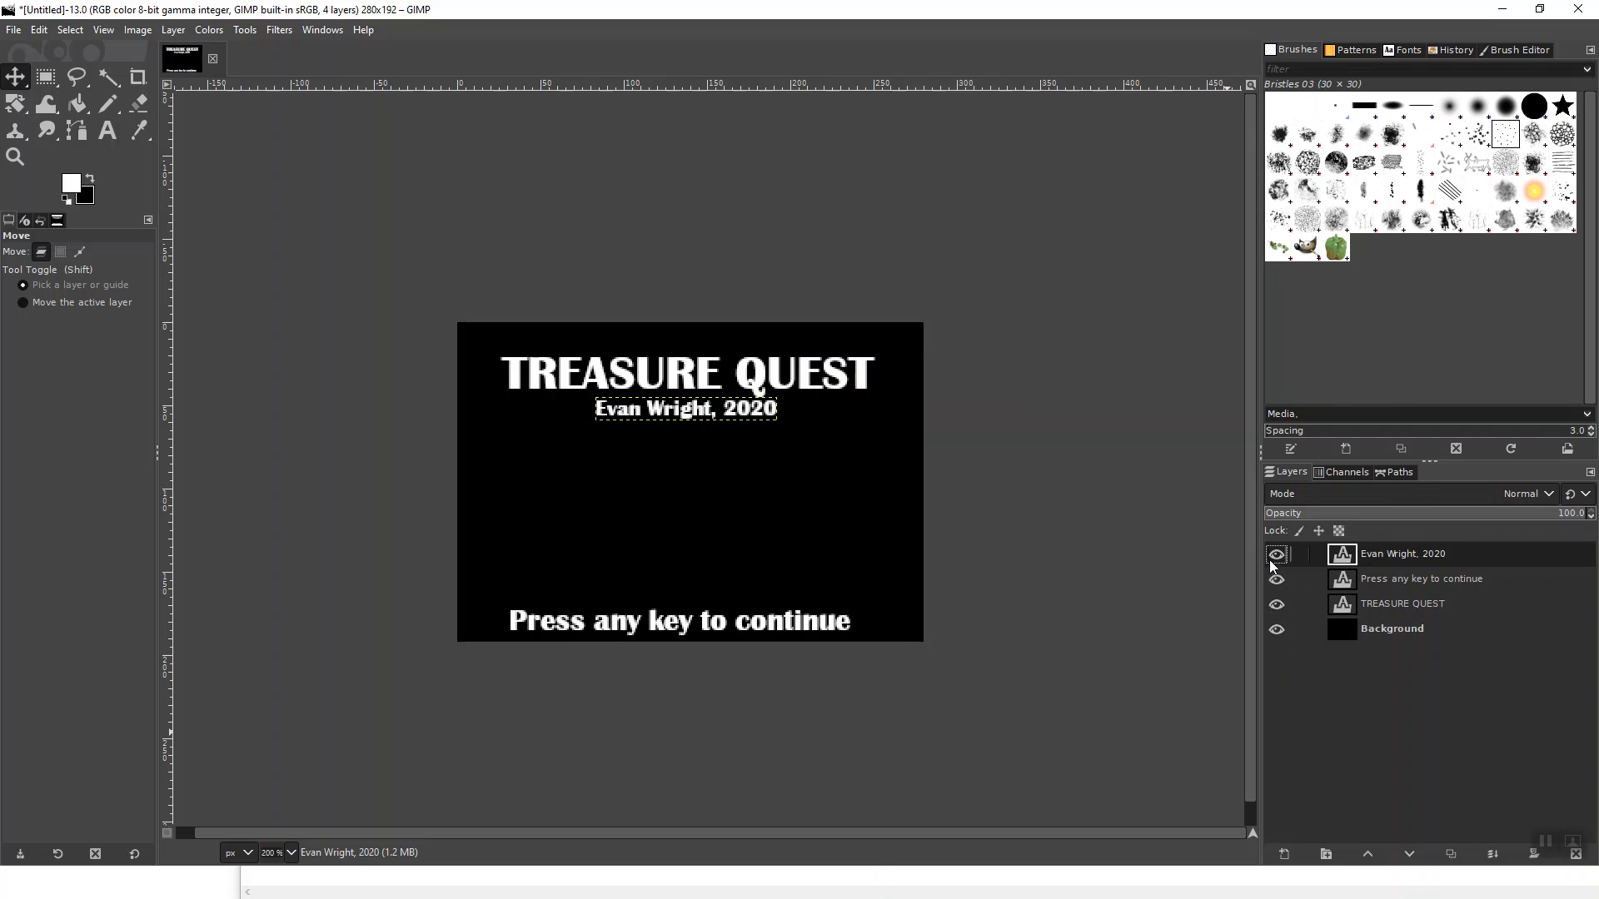
Try reordering the text layers in the stack and make TREASURE QUEST the active layer.
click(1381, 604)
drag(1384, 606, 1427, 566)
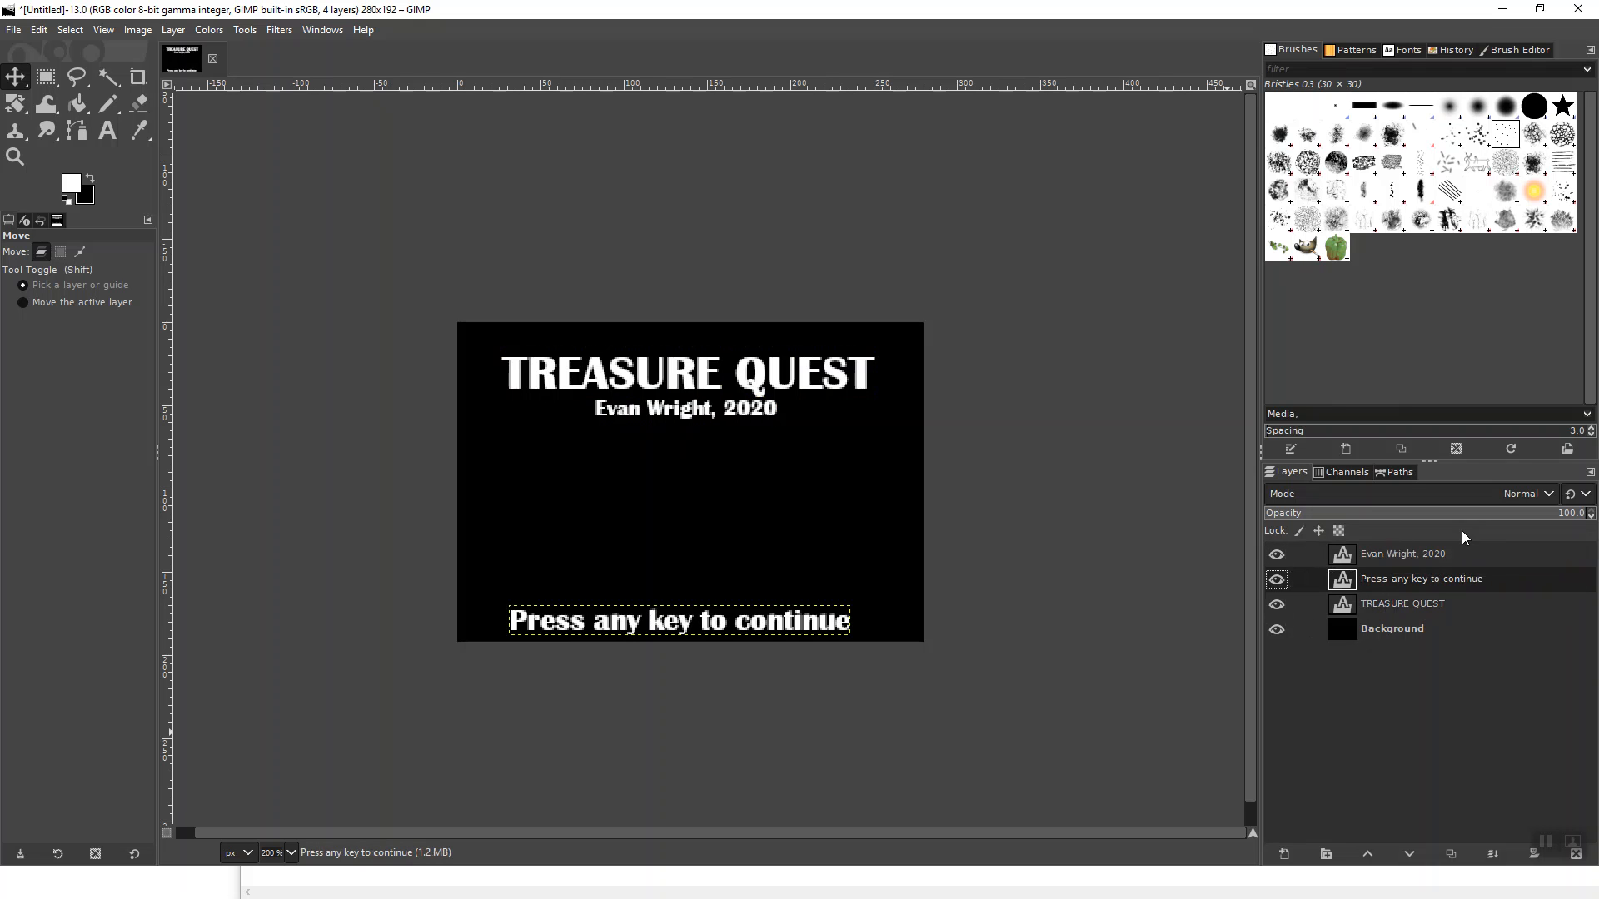
click(1386, 610)
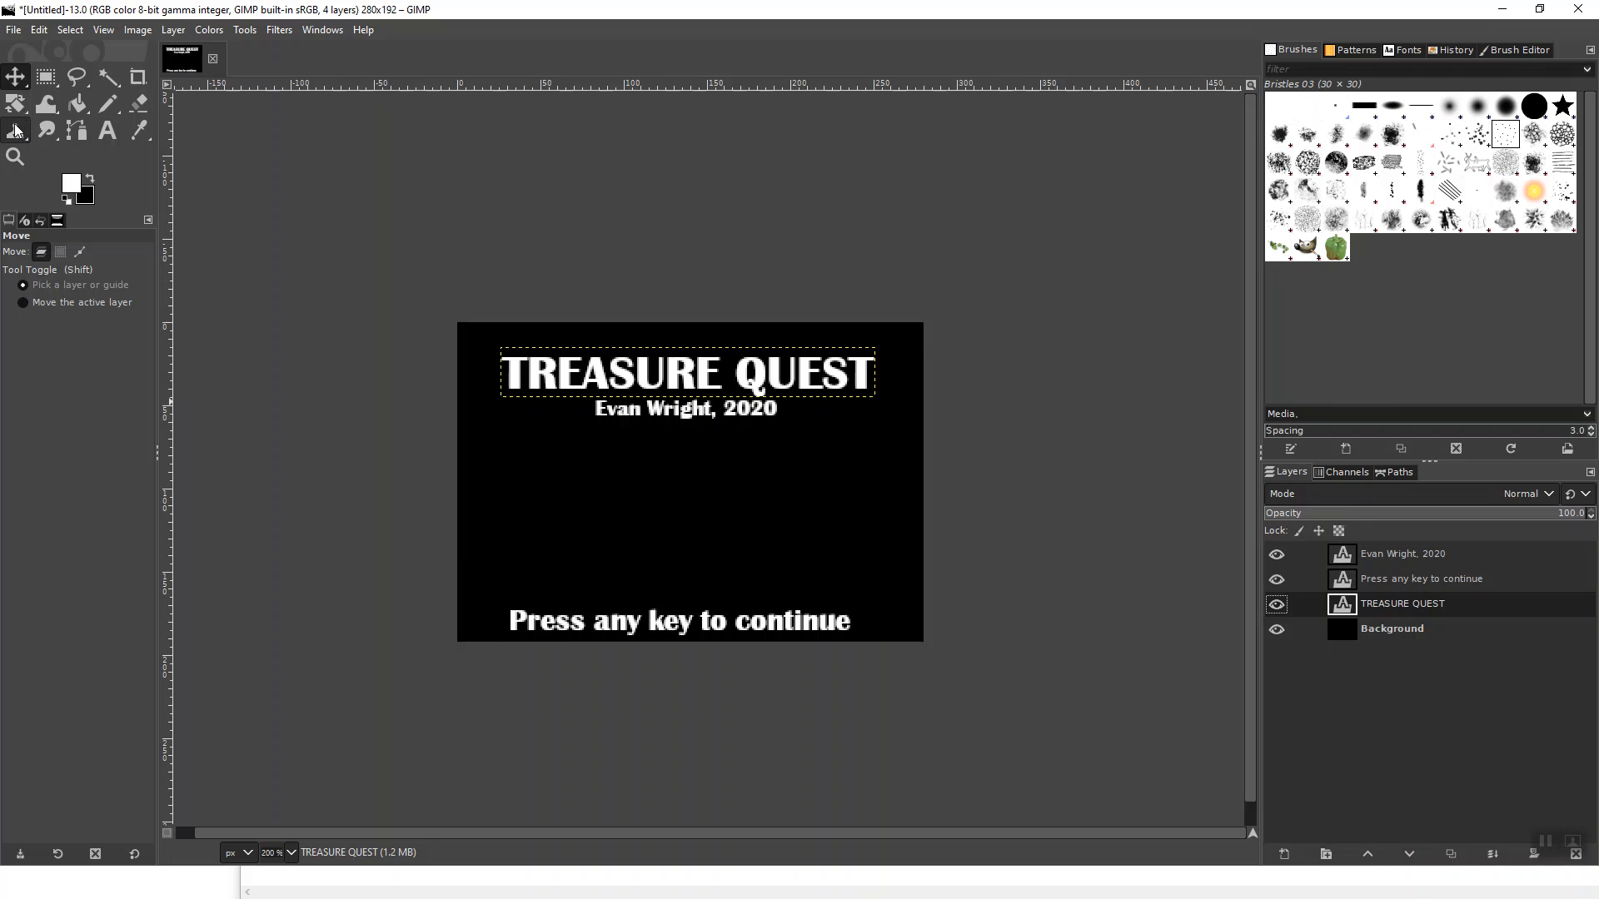
Open chest.jpg from the GimpDemo folder as a new layer, converting it to the GIMP built-in sRGB profile.
click(14, 31)
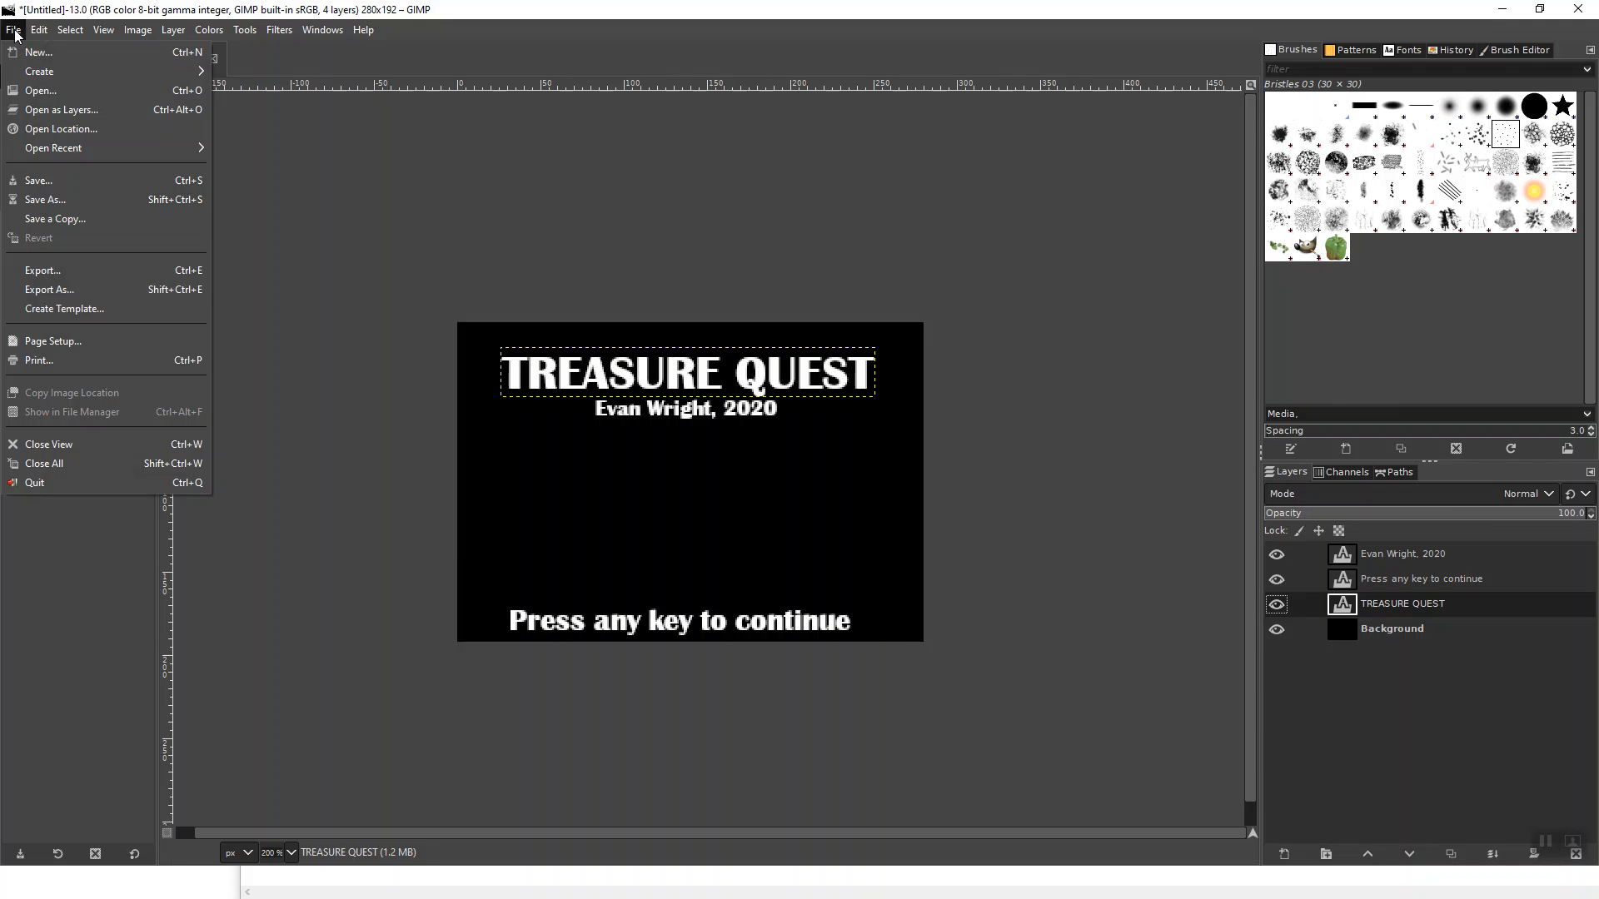
click(66, 111)
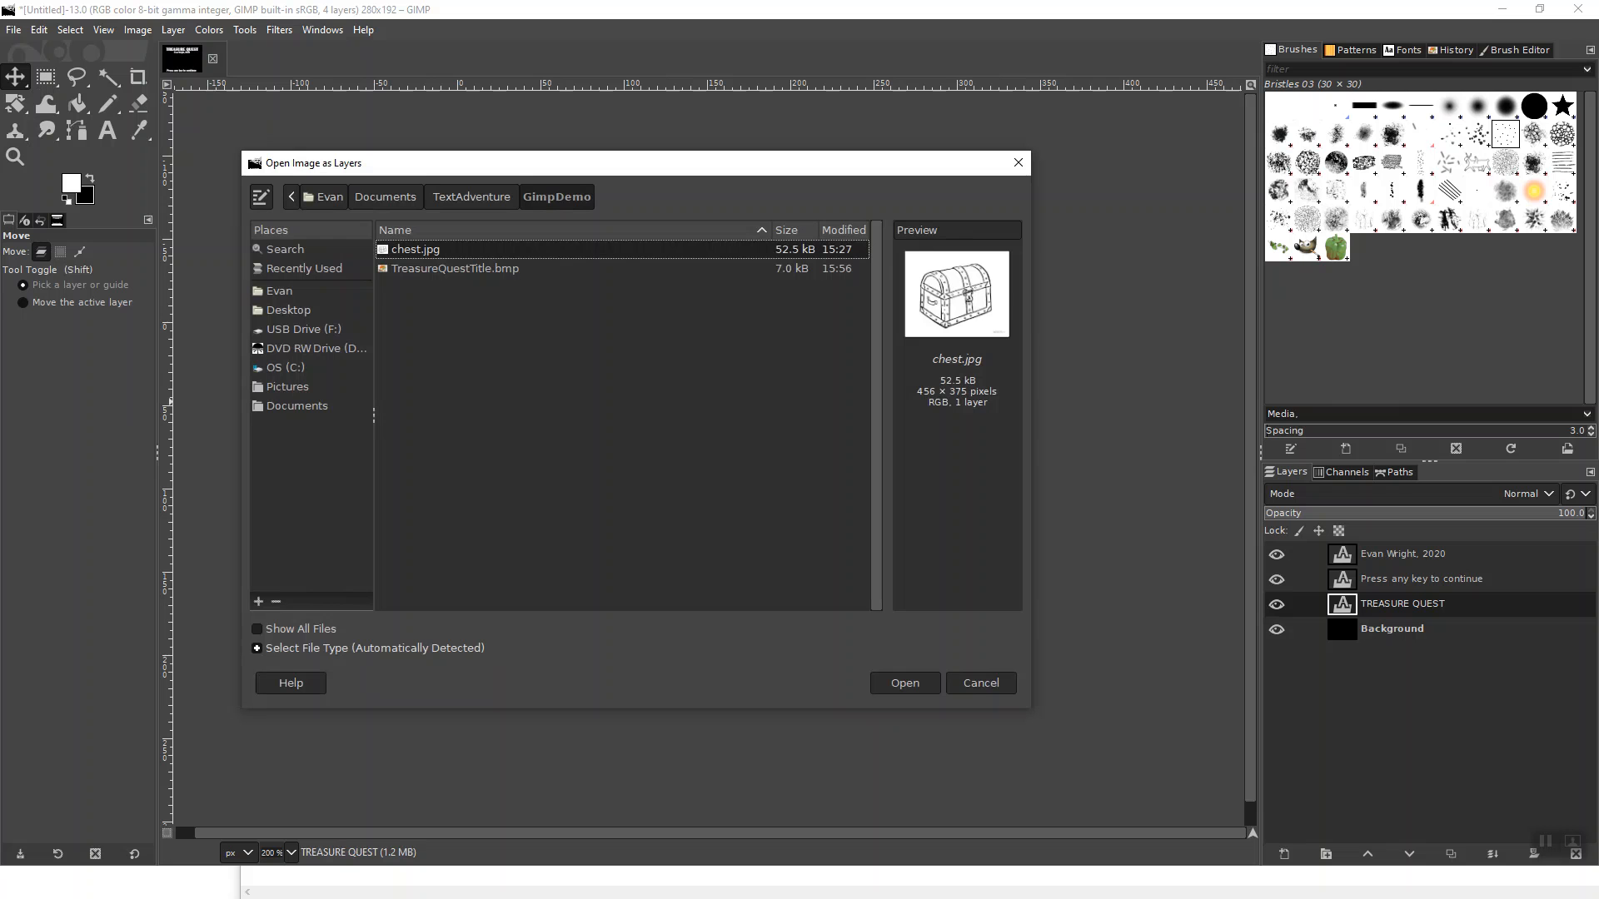
click(486, 271)
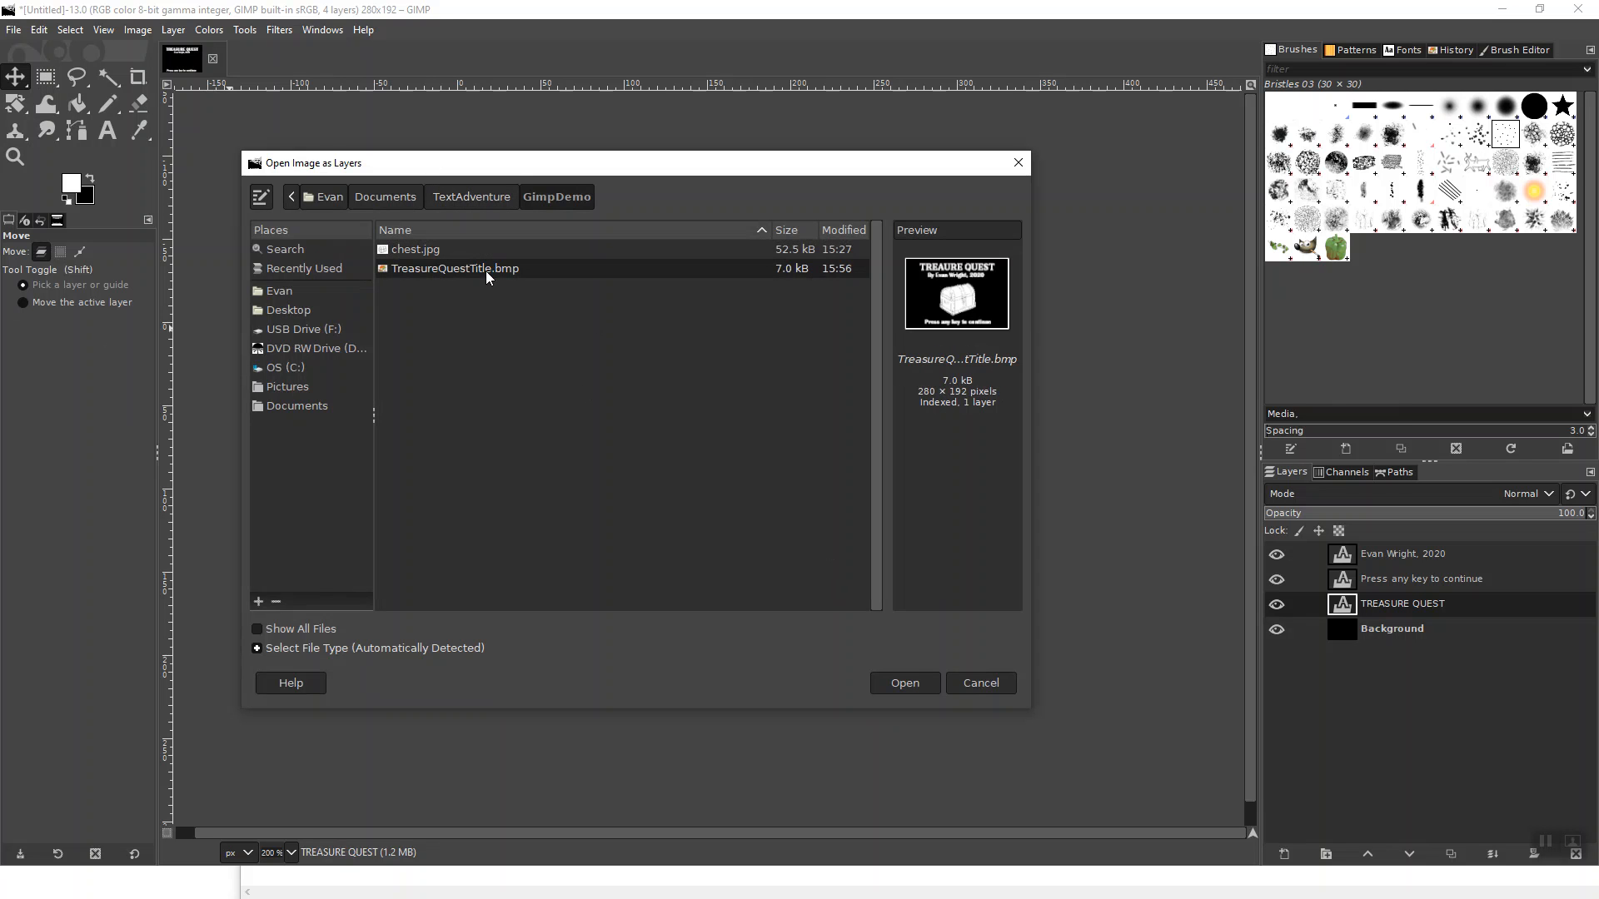
click(475, 251)
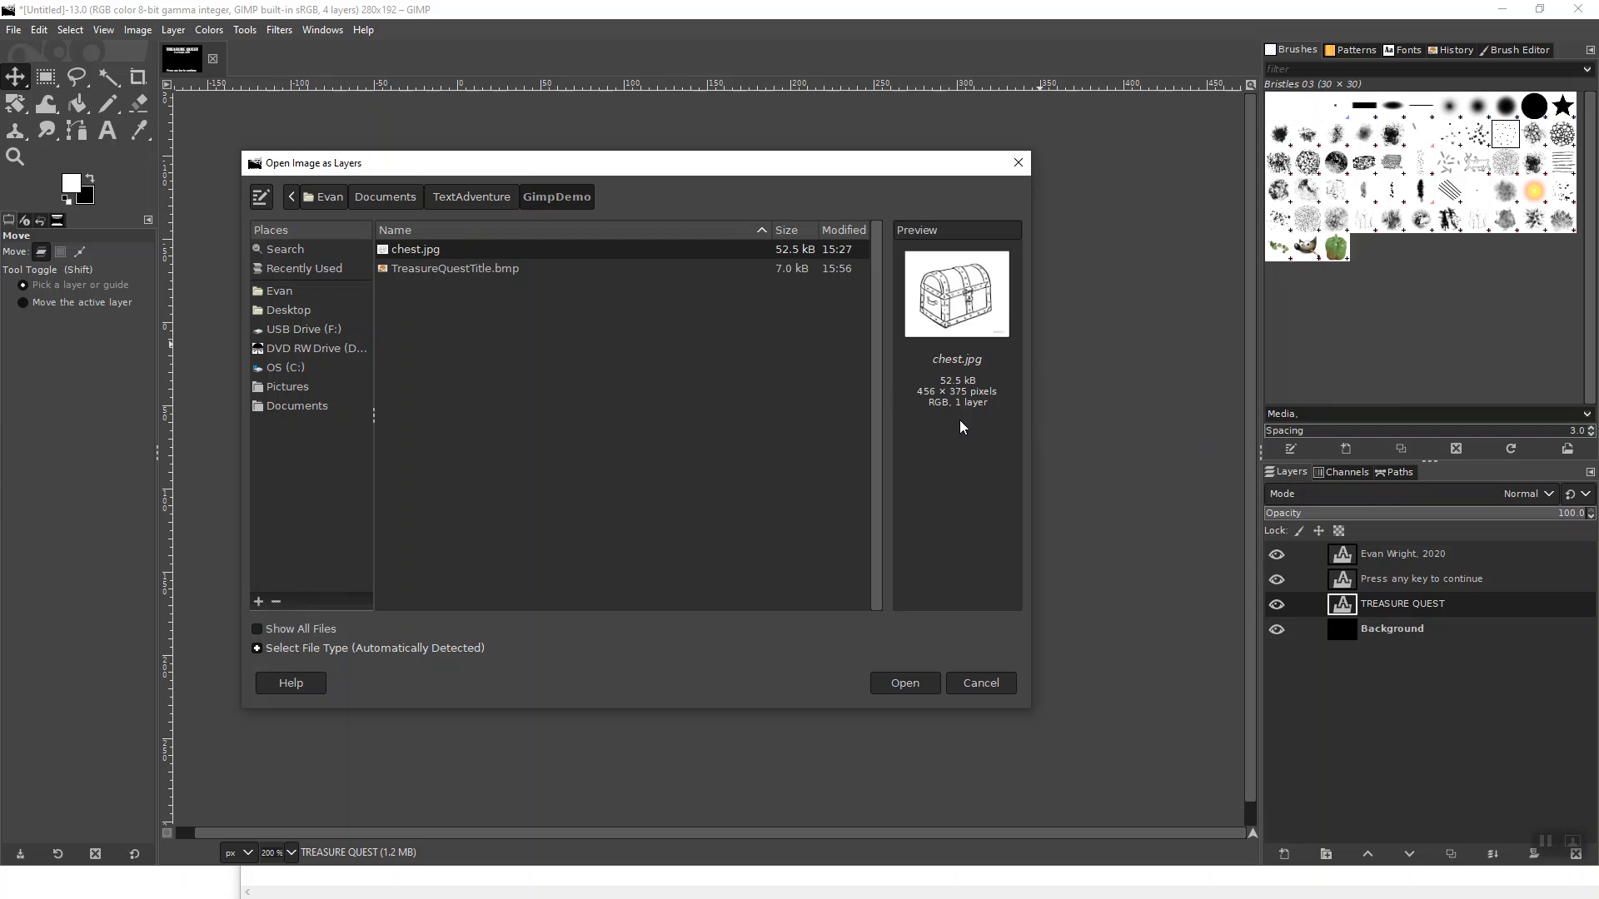
click(904, 683)
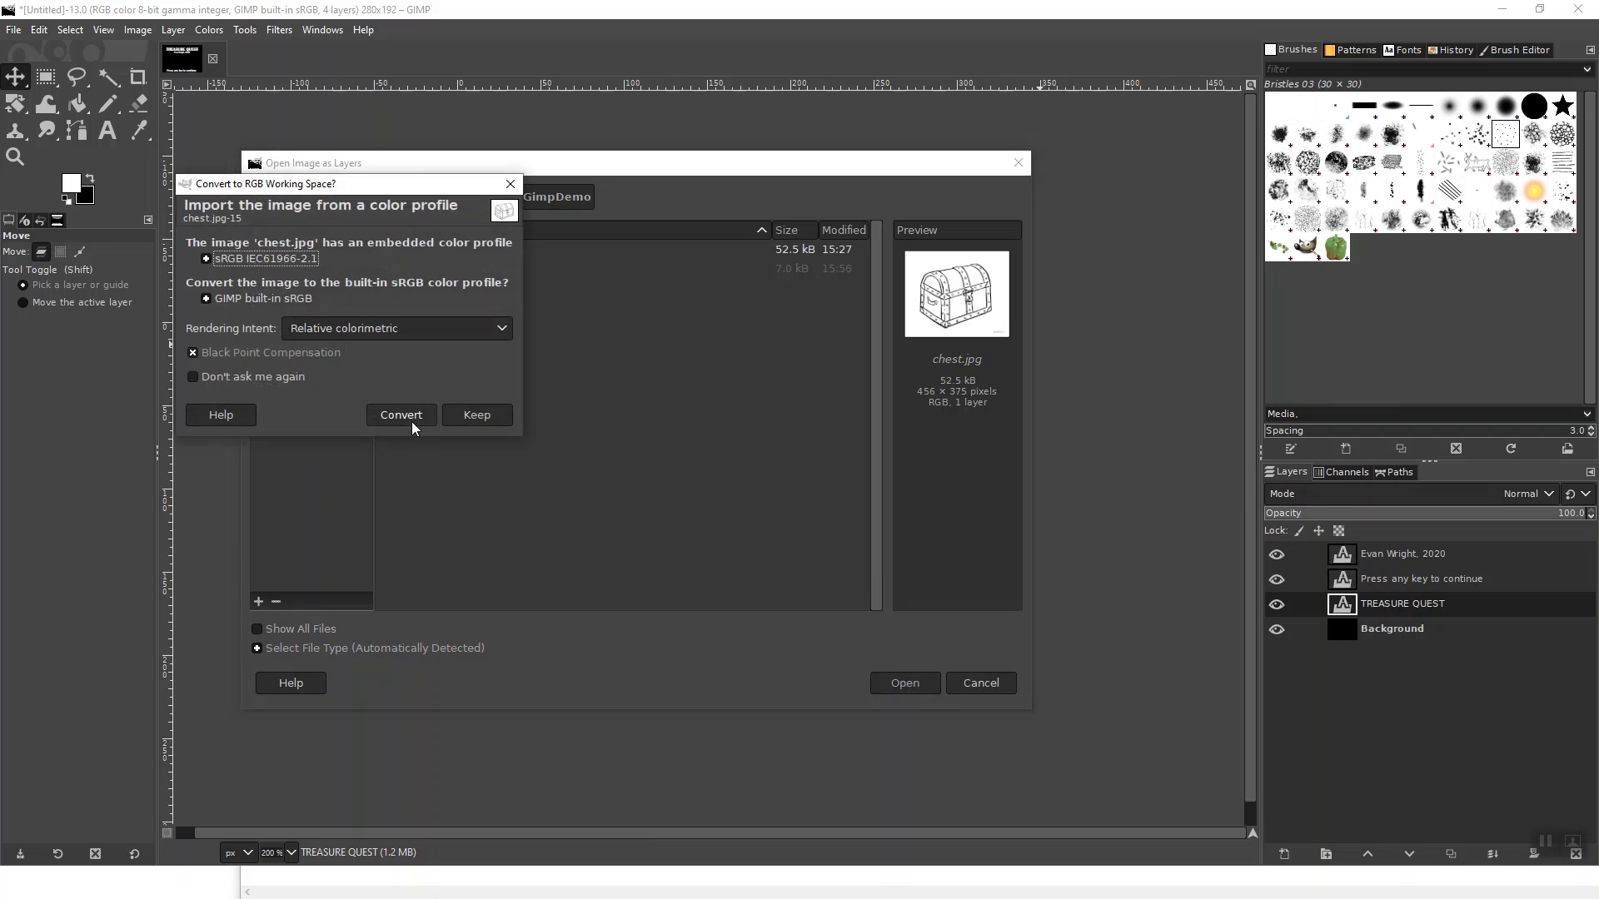
click(421, 412)
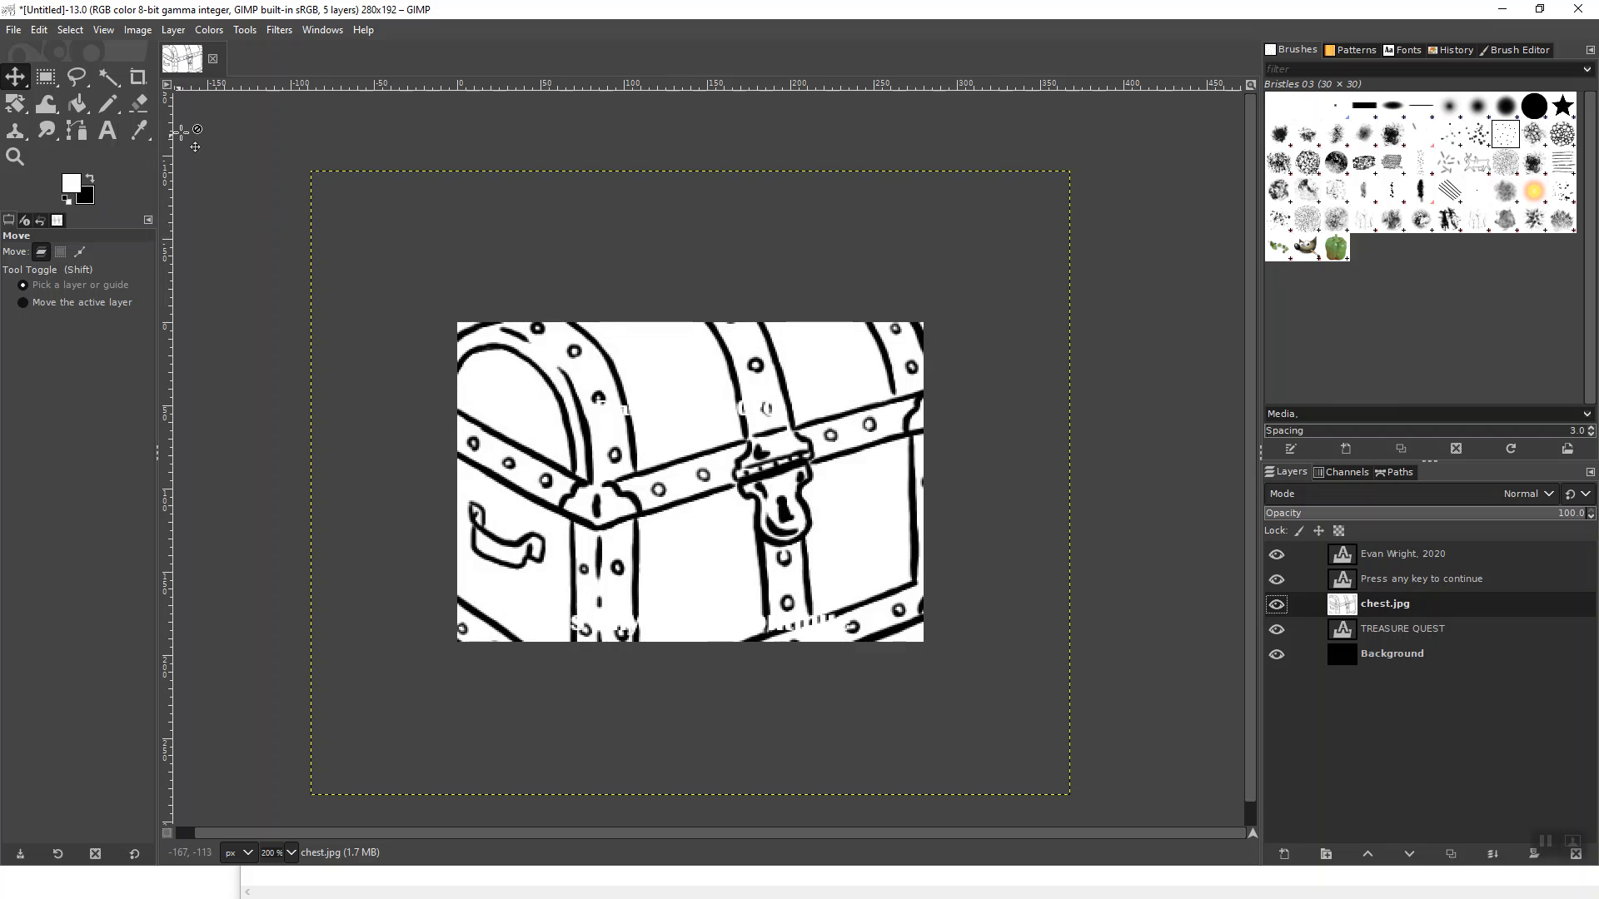
Scale the chest.jpg layer to about 30% of its size, keeping width and height linked.
click(176, 31)
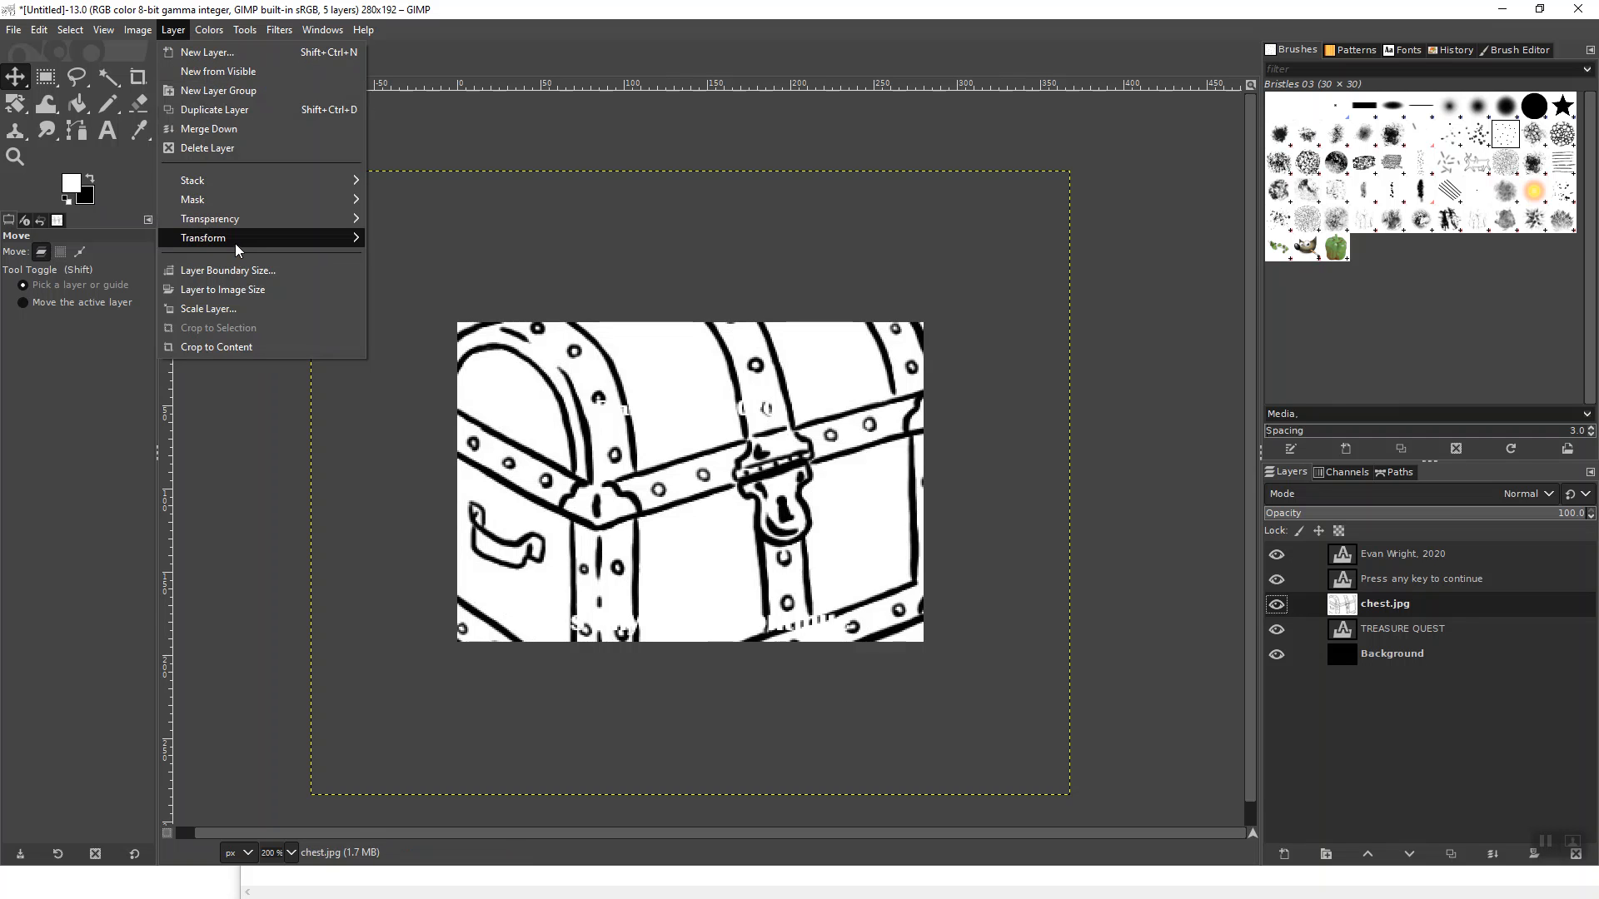
mouse_move(234, 242)
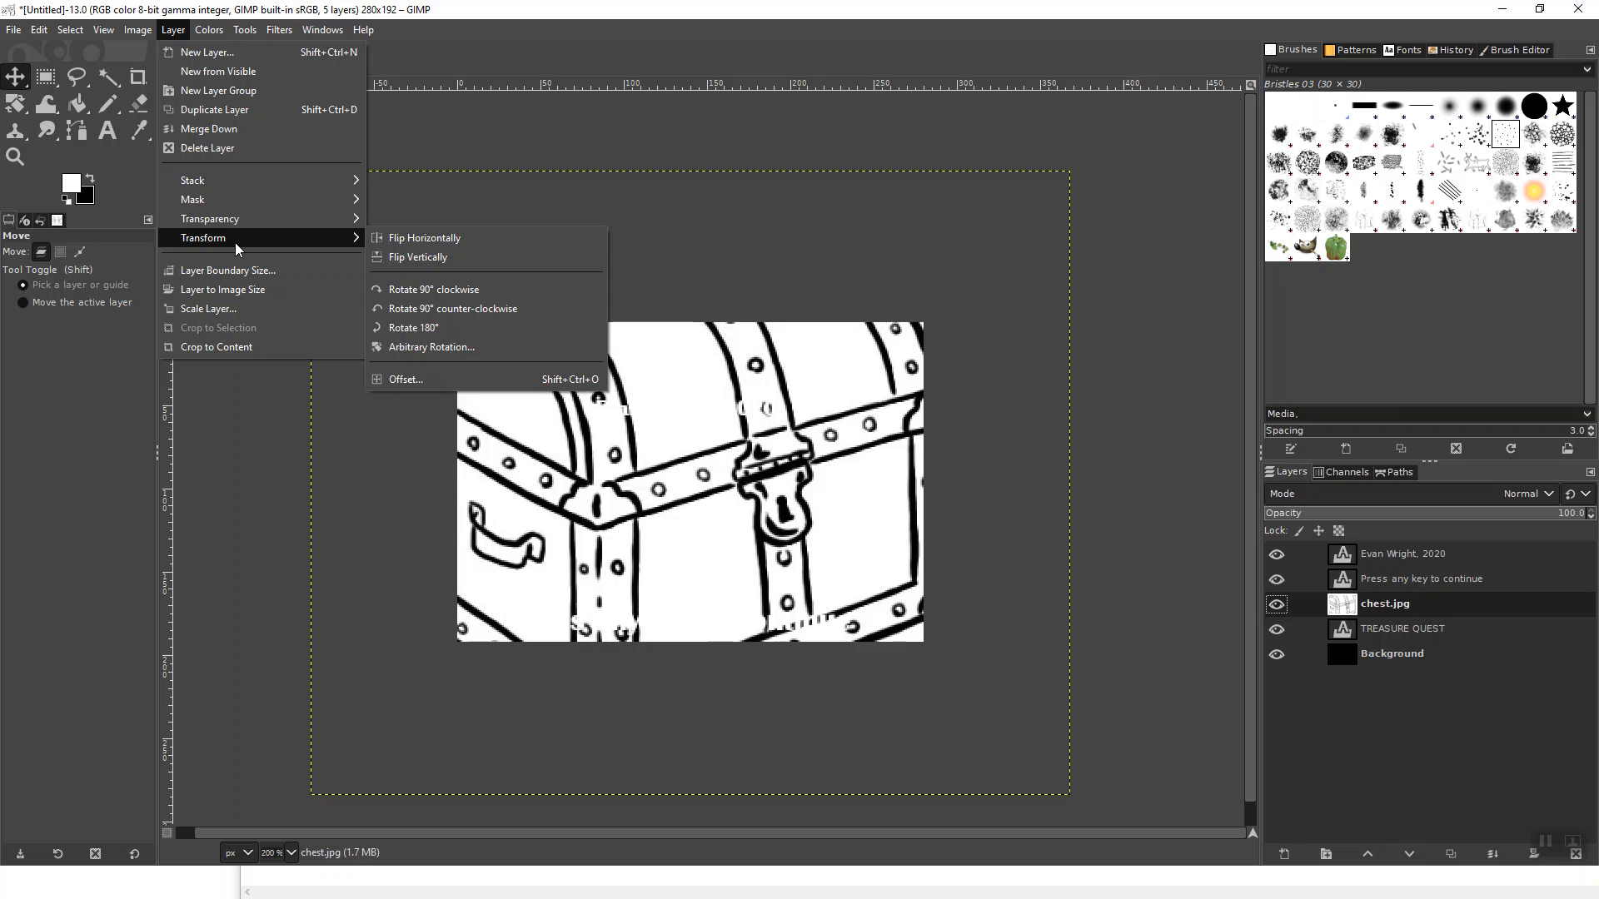
click(226, 305)
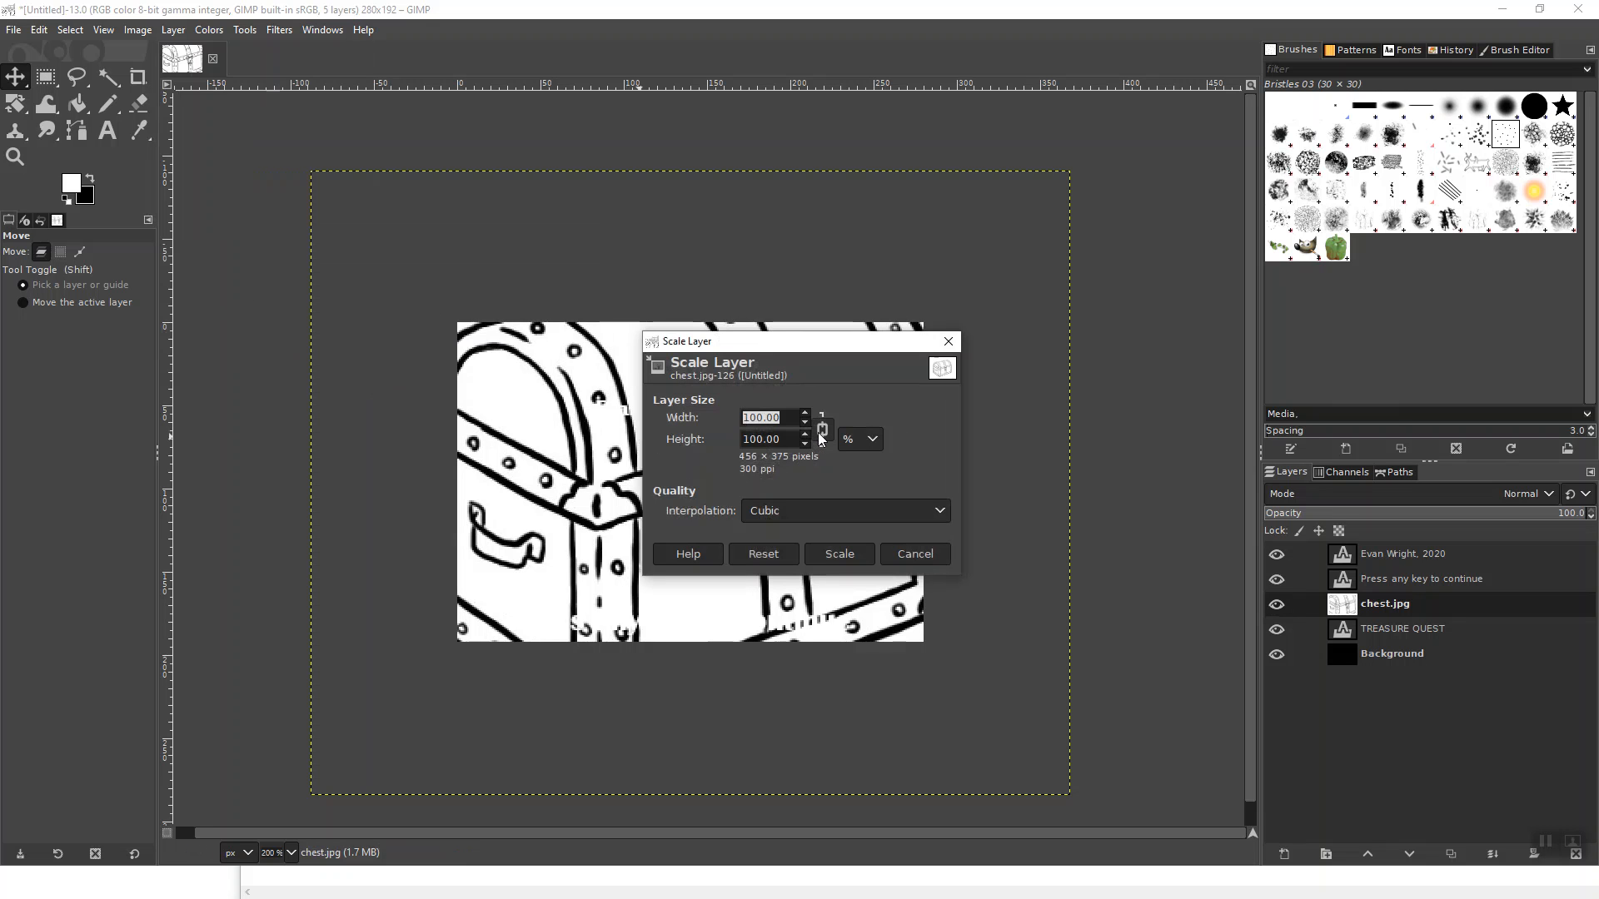
click(759, 419)
drag(760, 419, 718, 418)
text(30)
drag(761, 440, 721, 442)
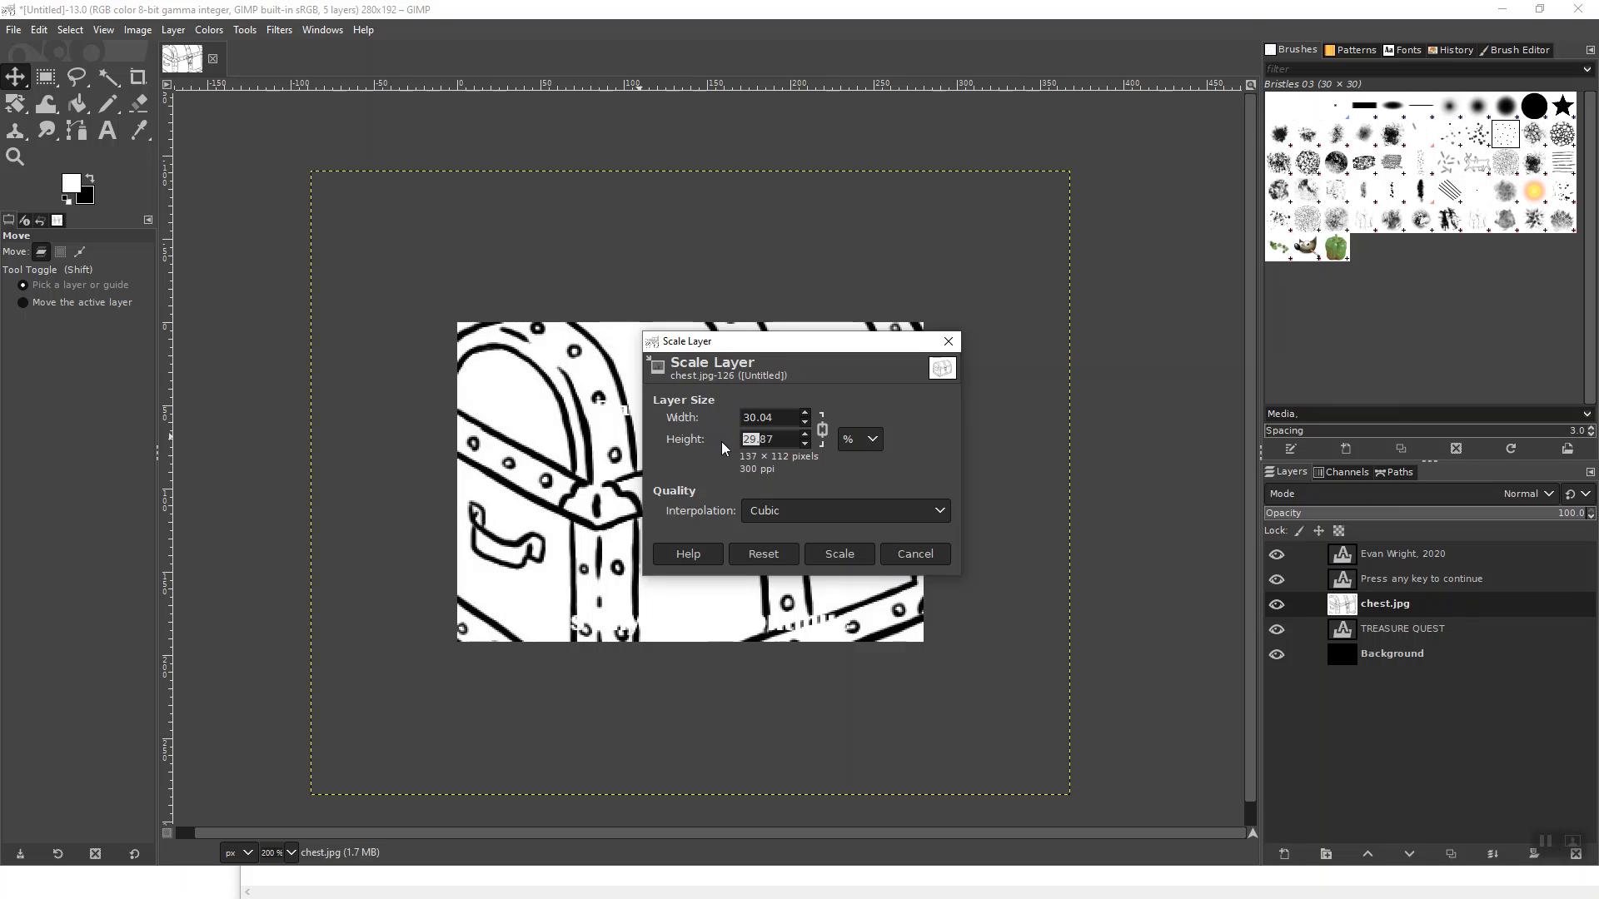
click(790, 420)
click(774, 441)
click(839, 554)
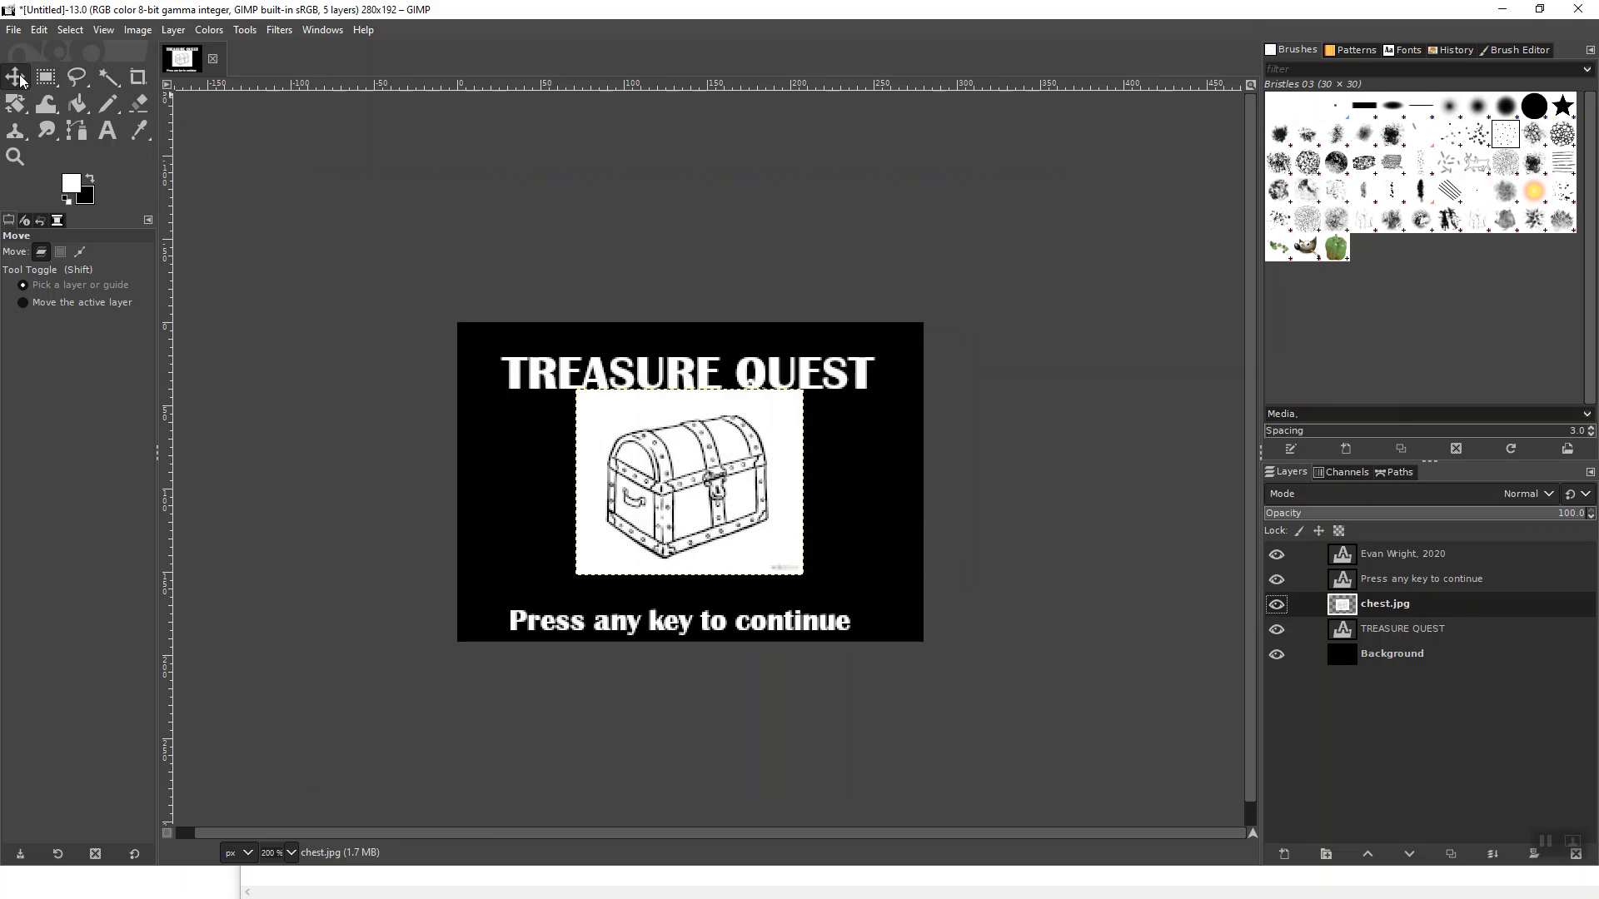
Move the chest picture down beneath the credit line and delete the white background around the chest using Fuzzy Select.
drag(714, 489, 714, 522)
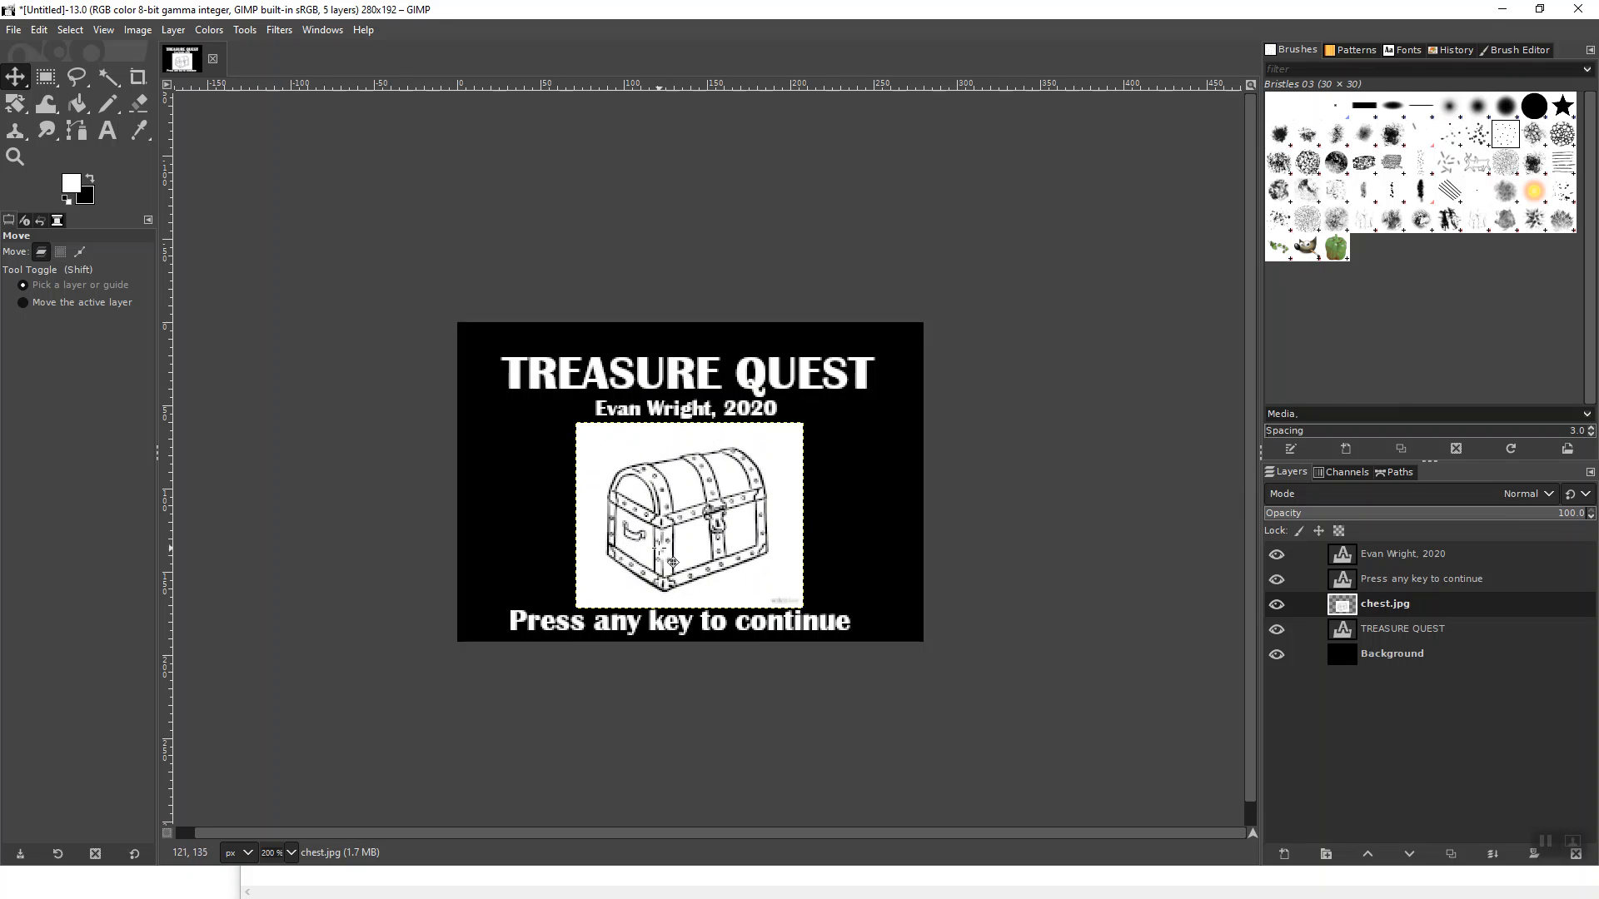
click(122, 90)
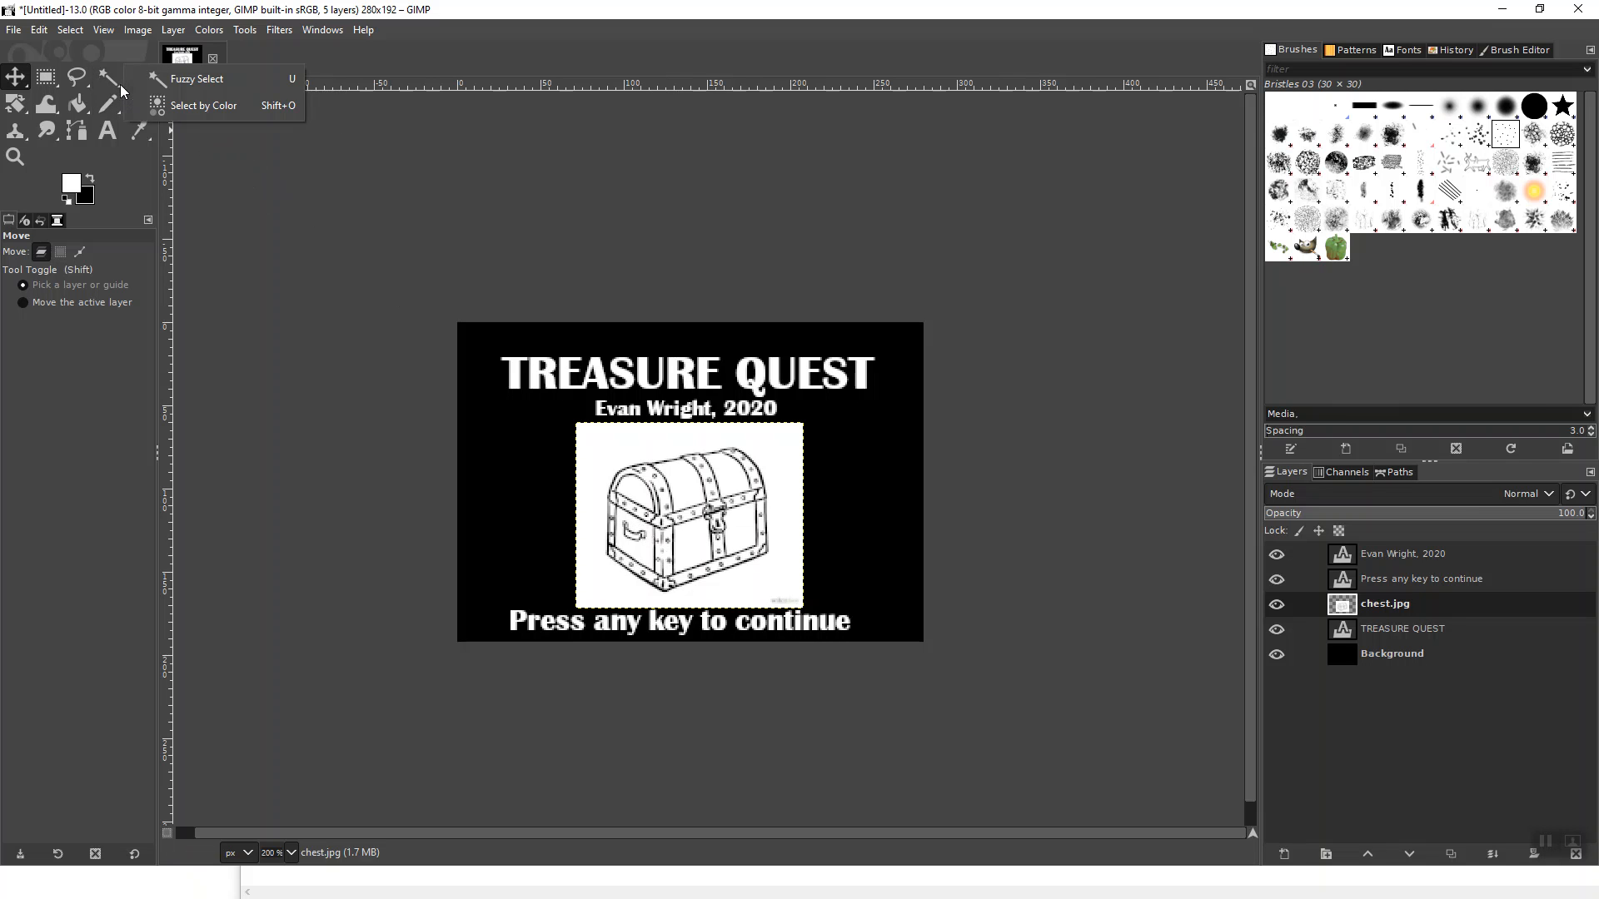
click(193, 105)
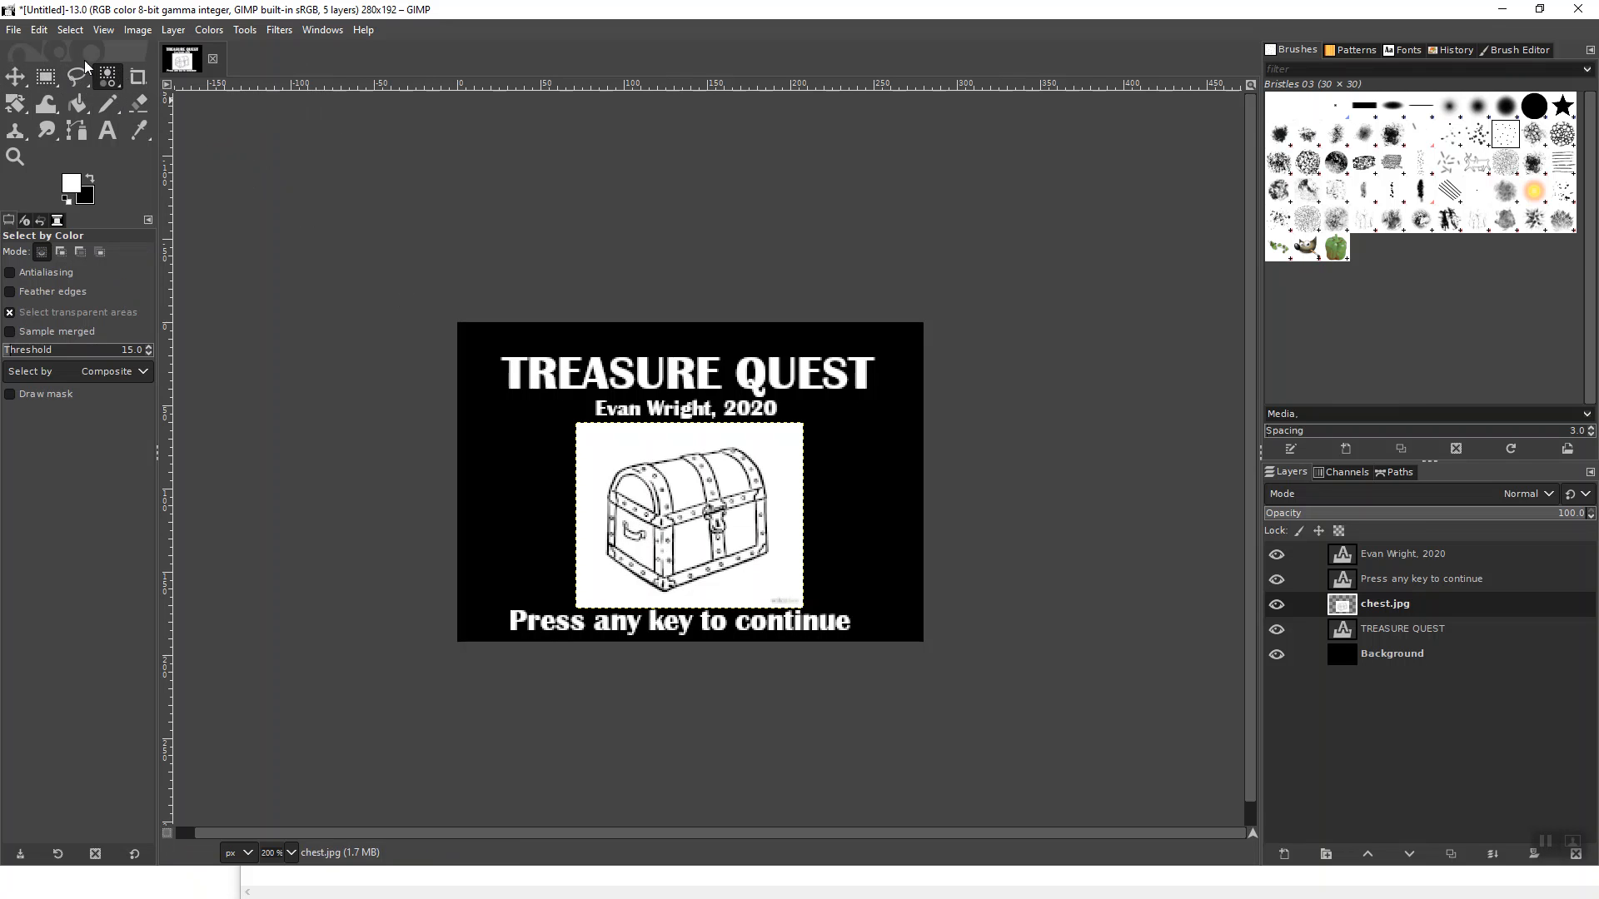
click(118, 86)
mouse_move(122, 86)
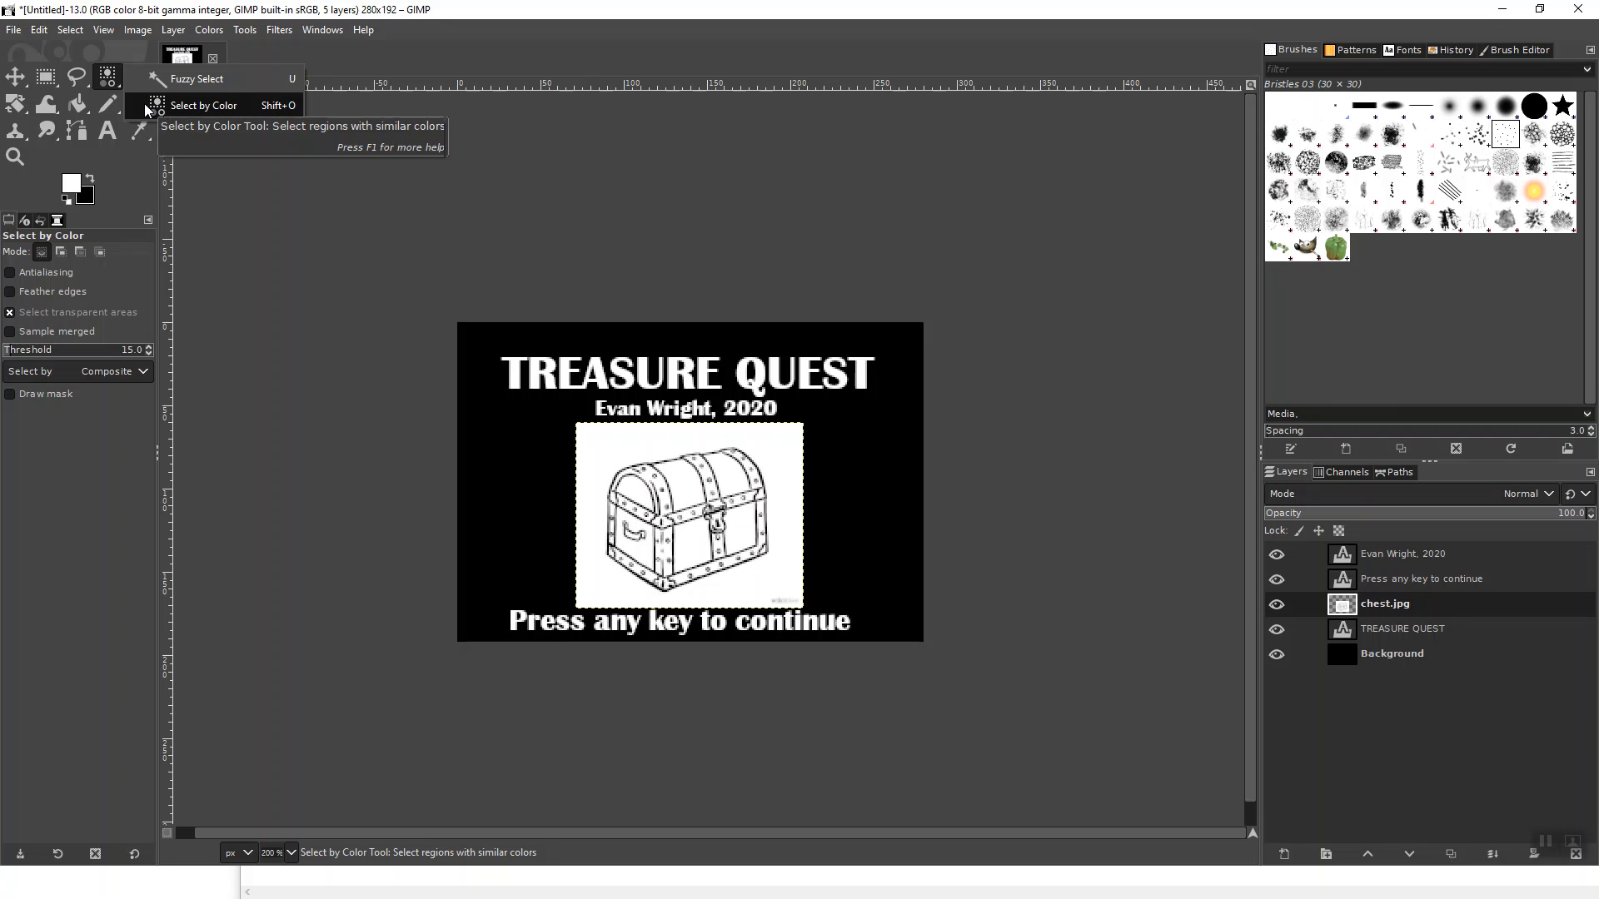
click(197, 80)
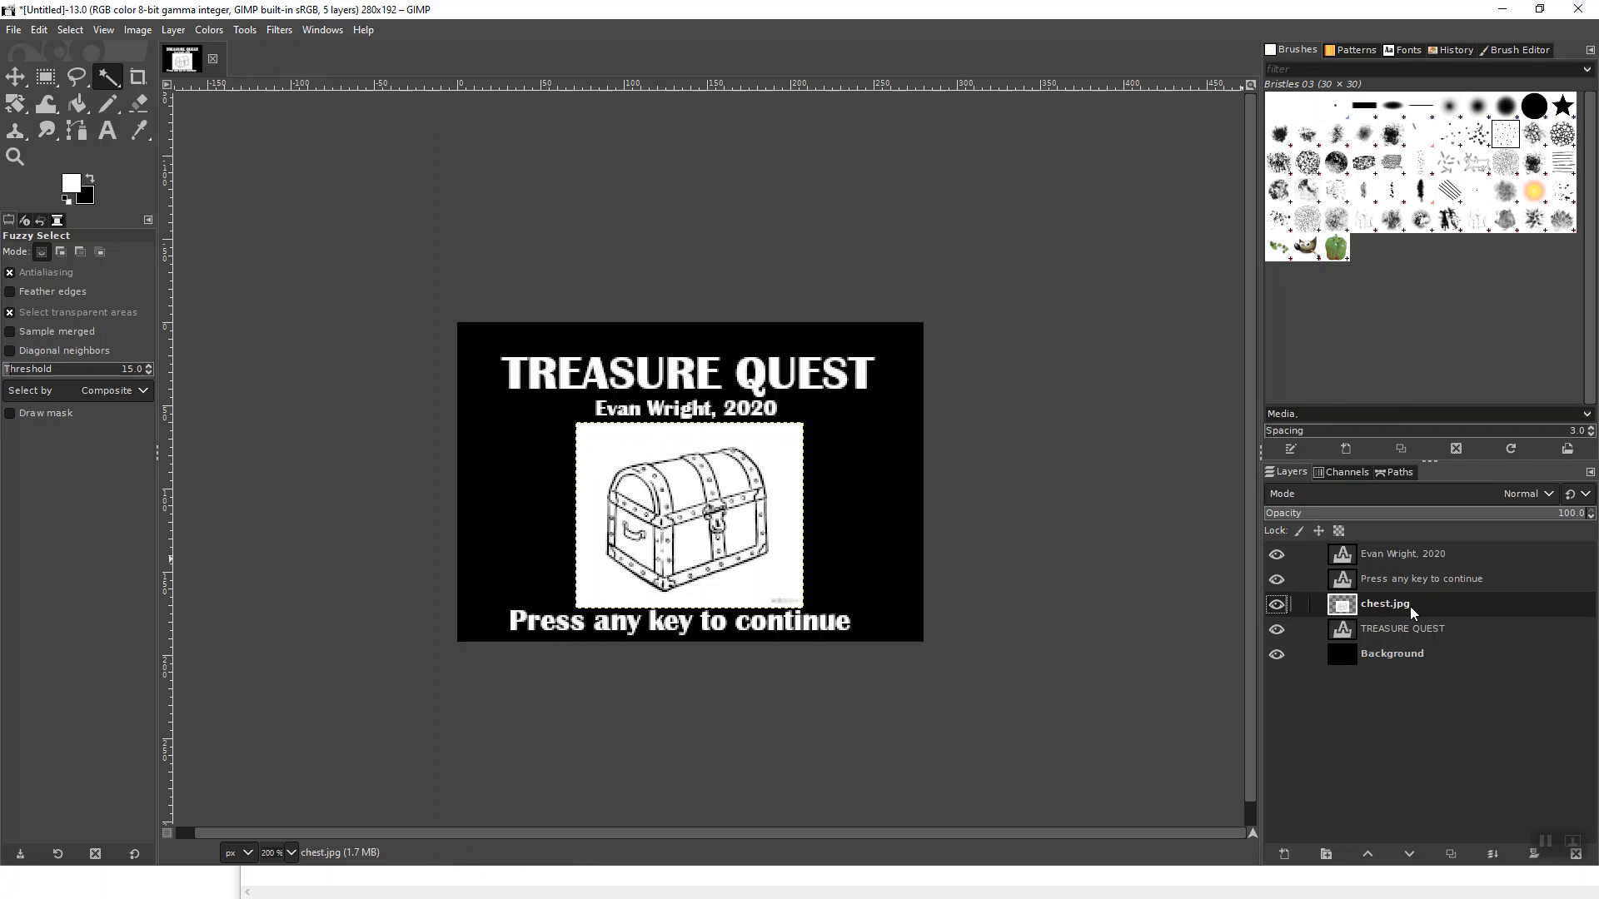
click(786, 477)
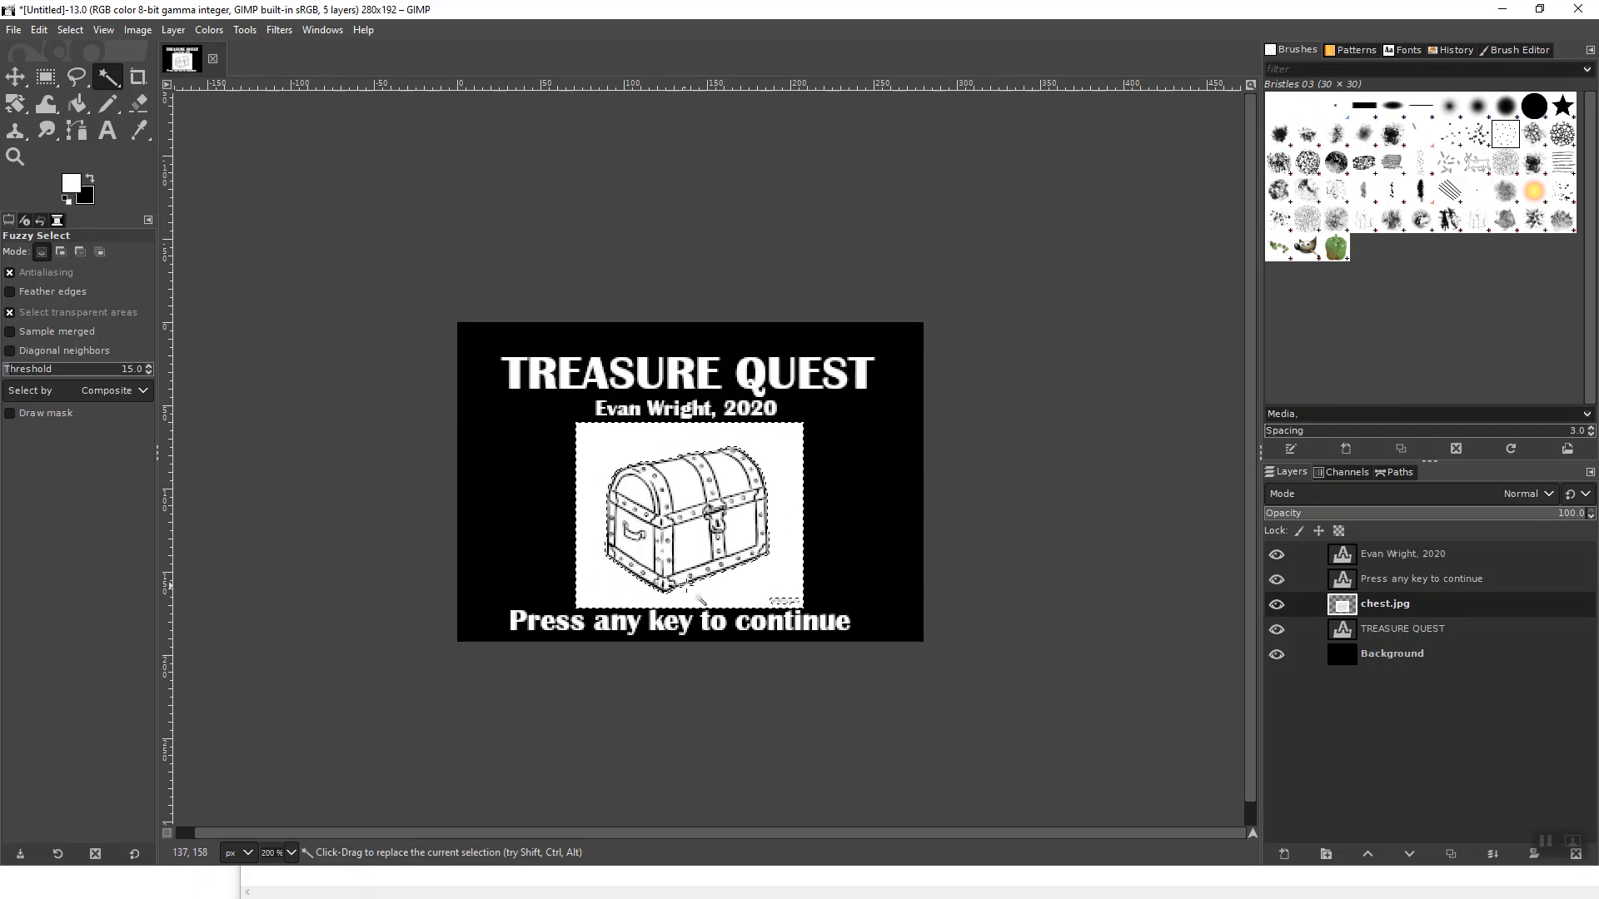
key(Delete)
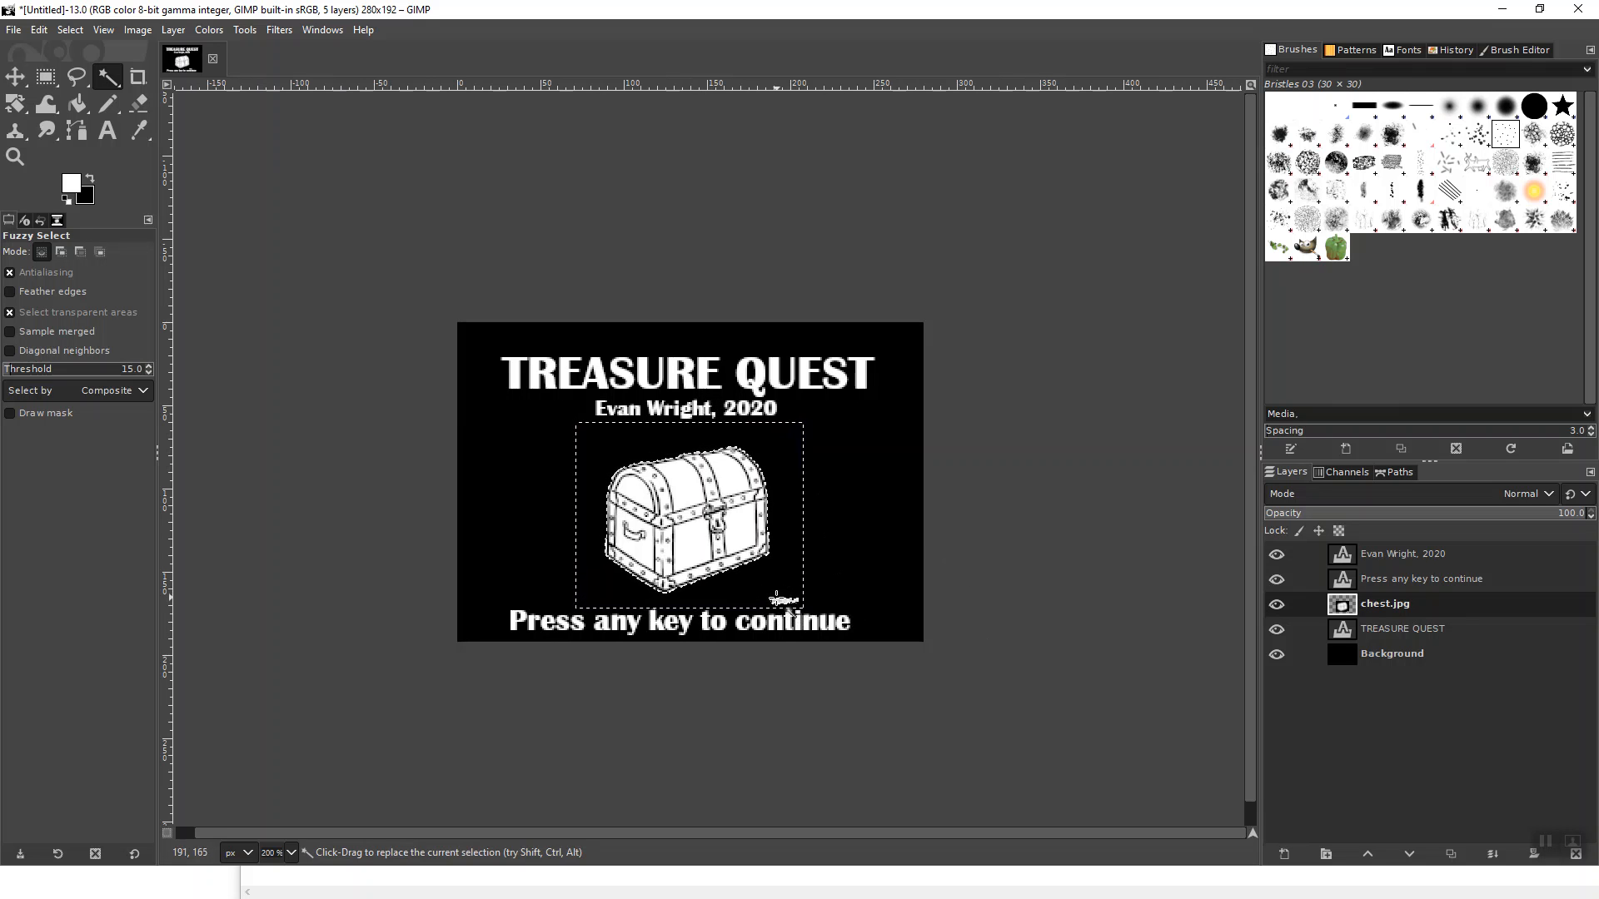
Erase the small watermark in the chest layer's lower corner using a rectangular selection about 46 × 11 px.
scroll(746, 499, up, 2)
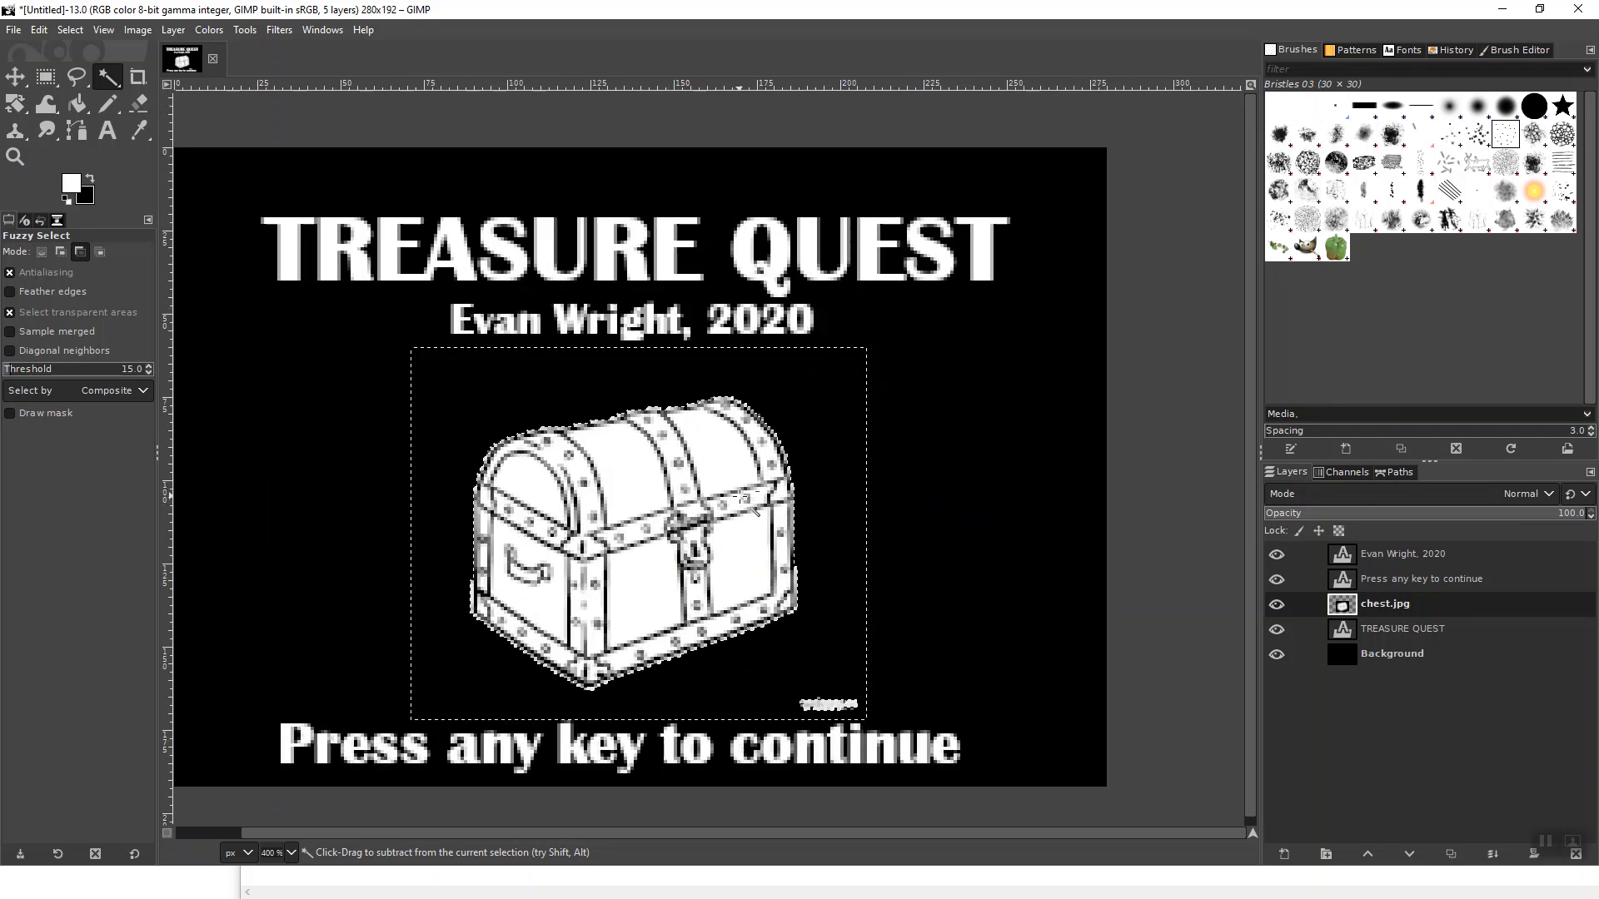
scroll(746, 504, up, 1)
scroll(878, 536, down, 1)
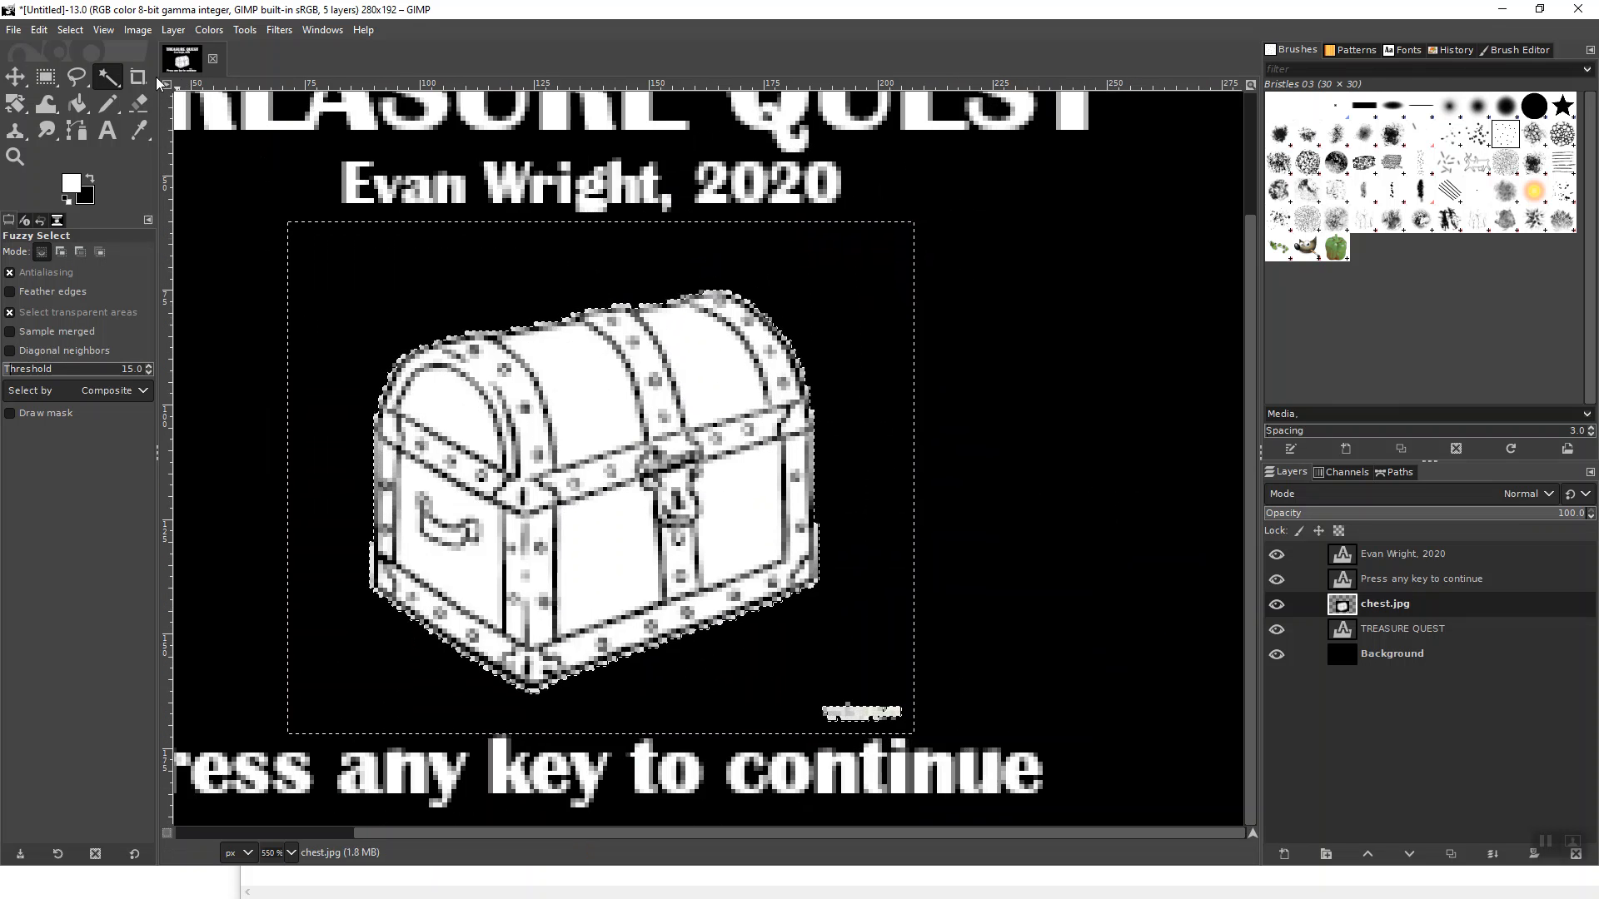
click(48, 79)
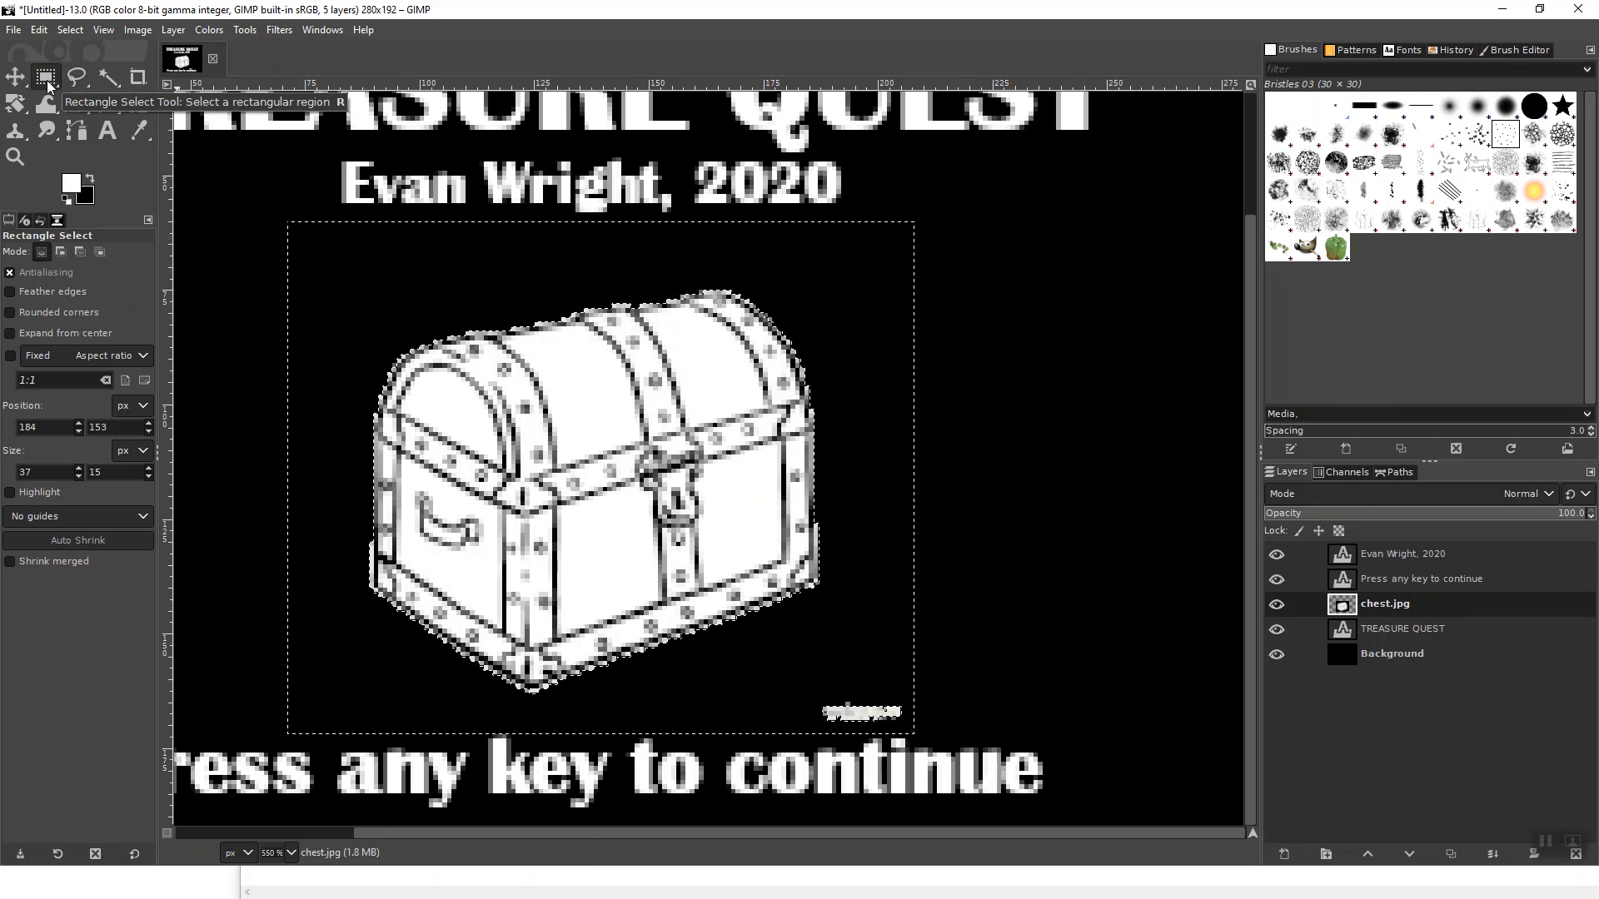
drag(760, 680, 970, 730)
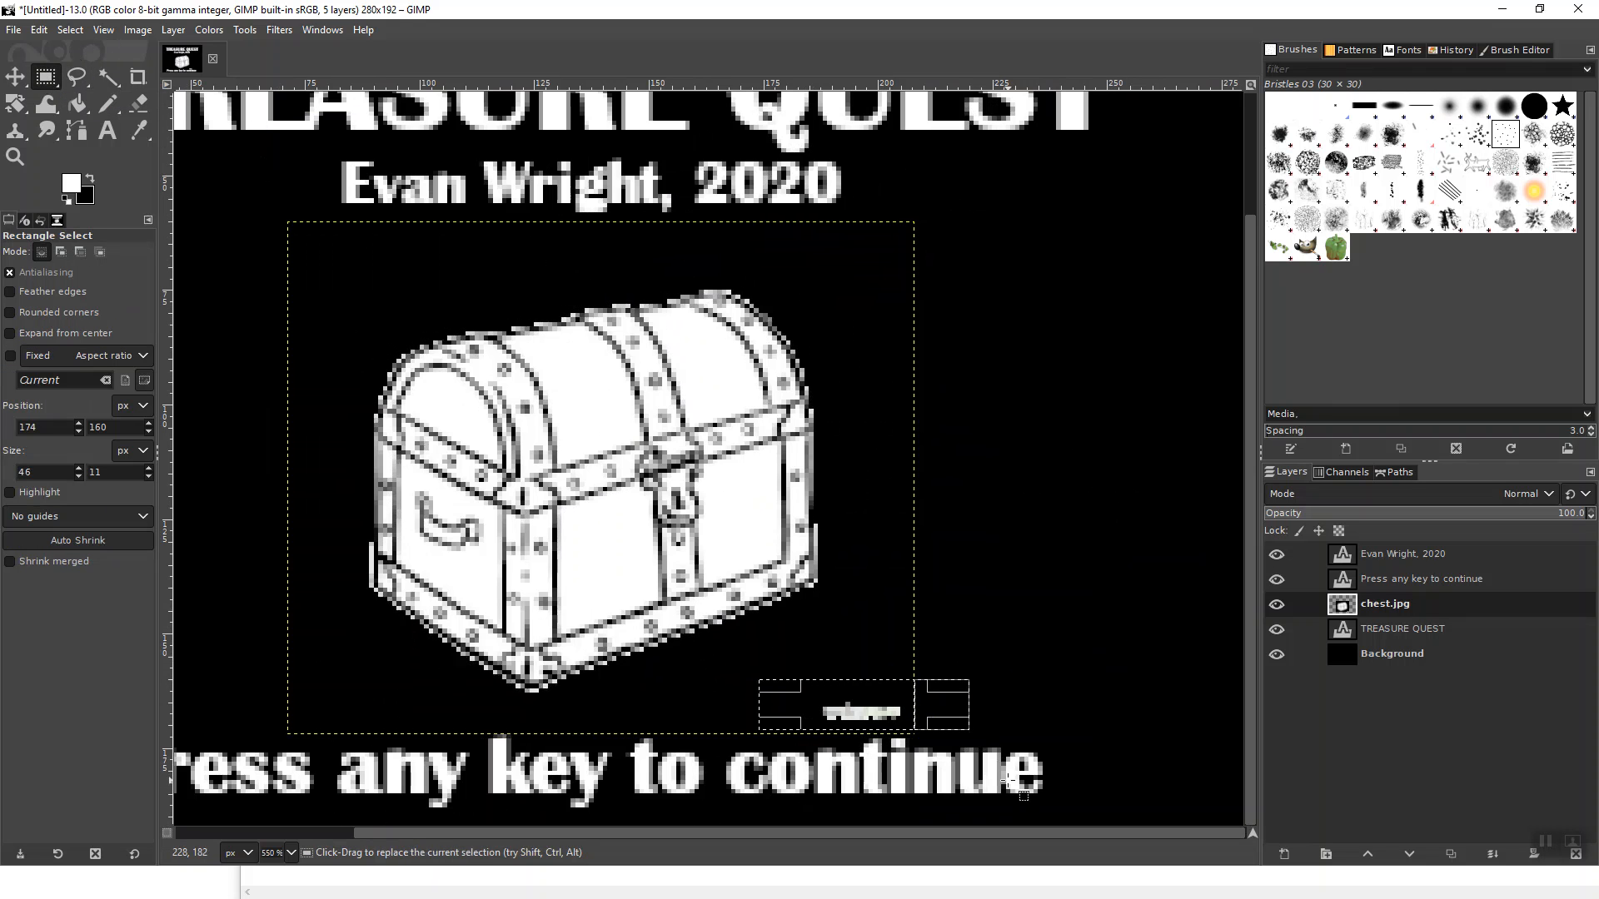
key(Delete)
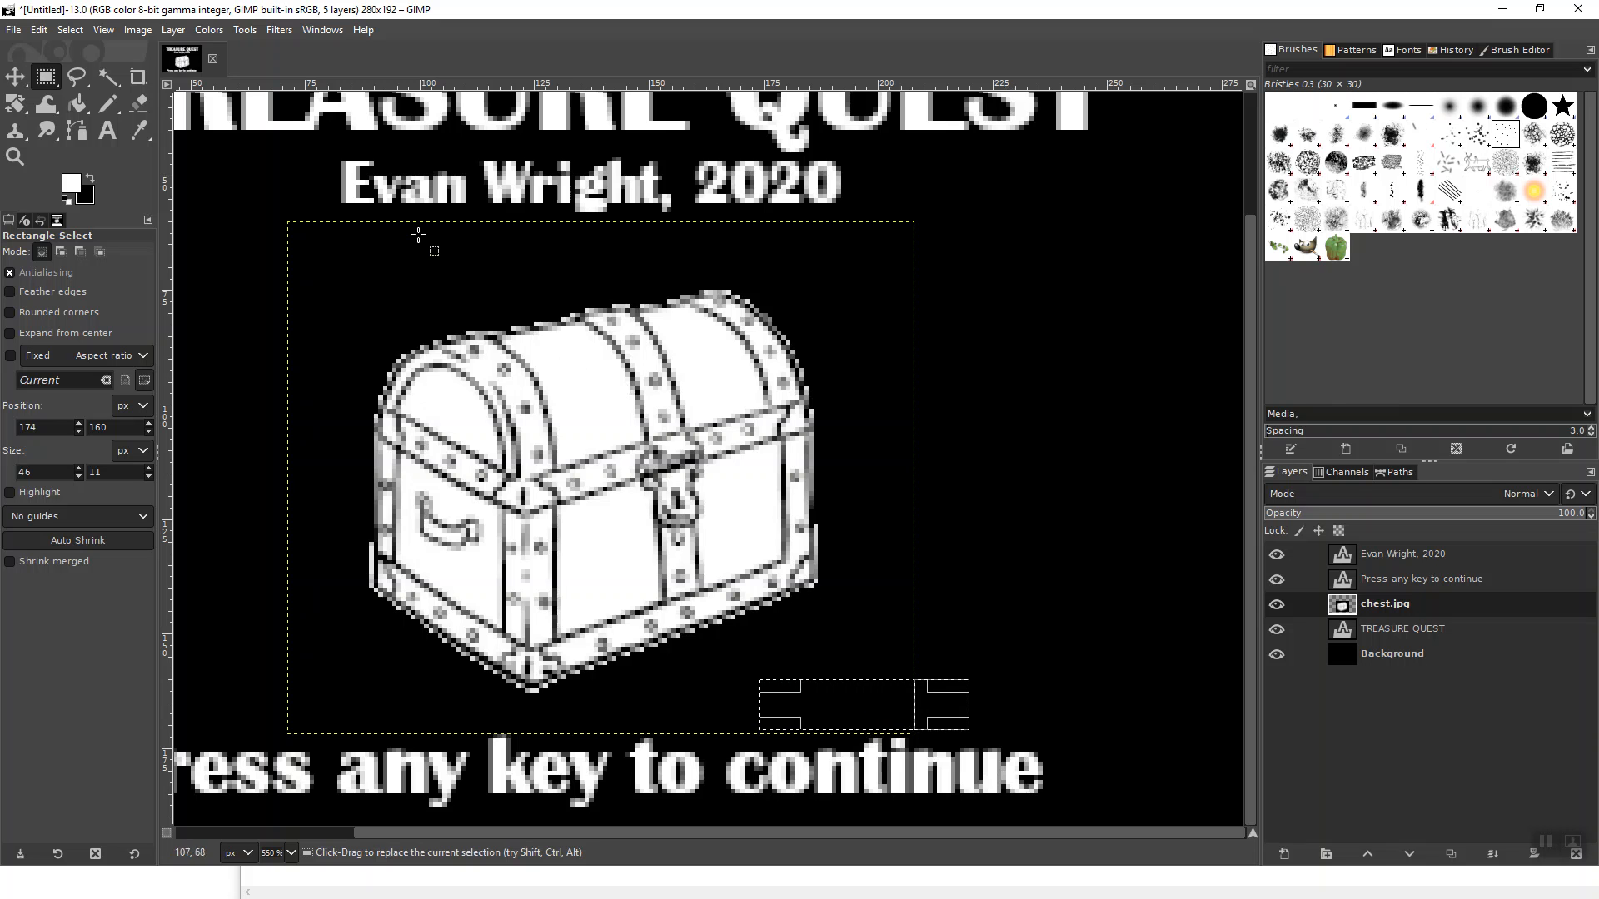
Clear the active selection so that nothing in the image is selected.
scroll(512, 356, down, 3)
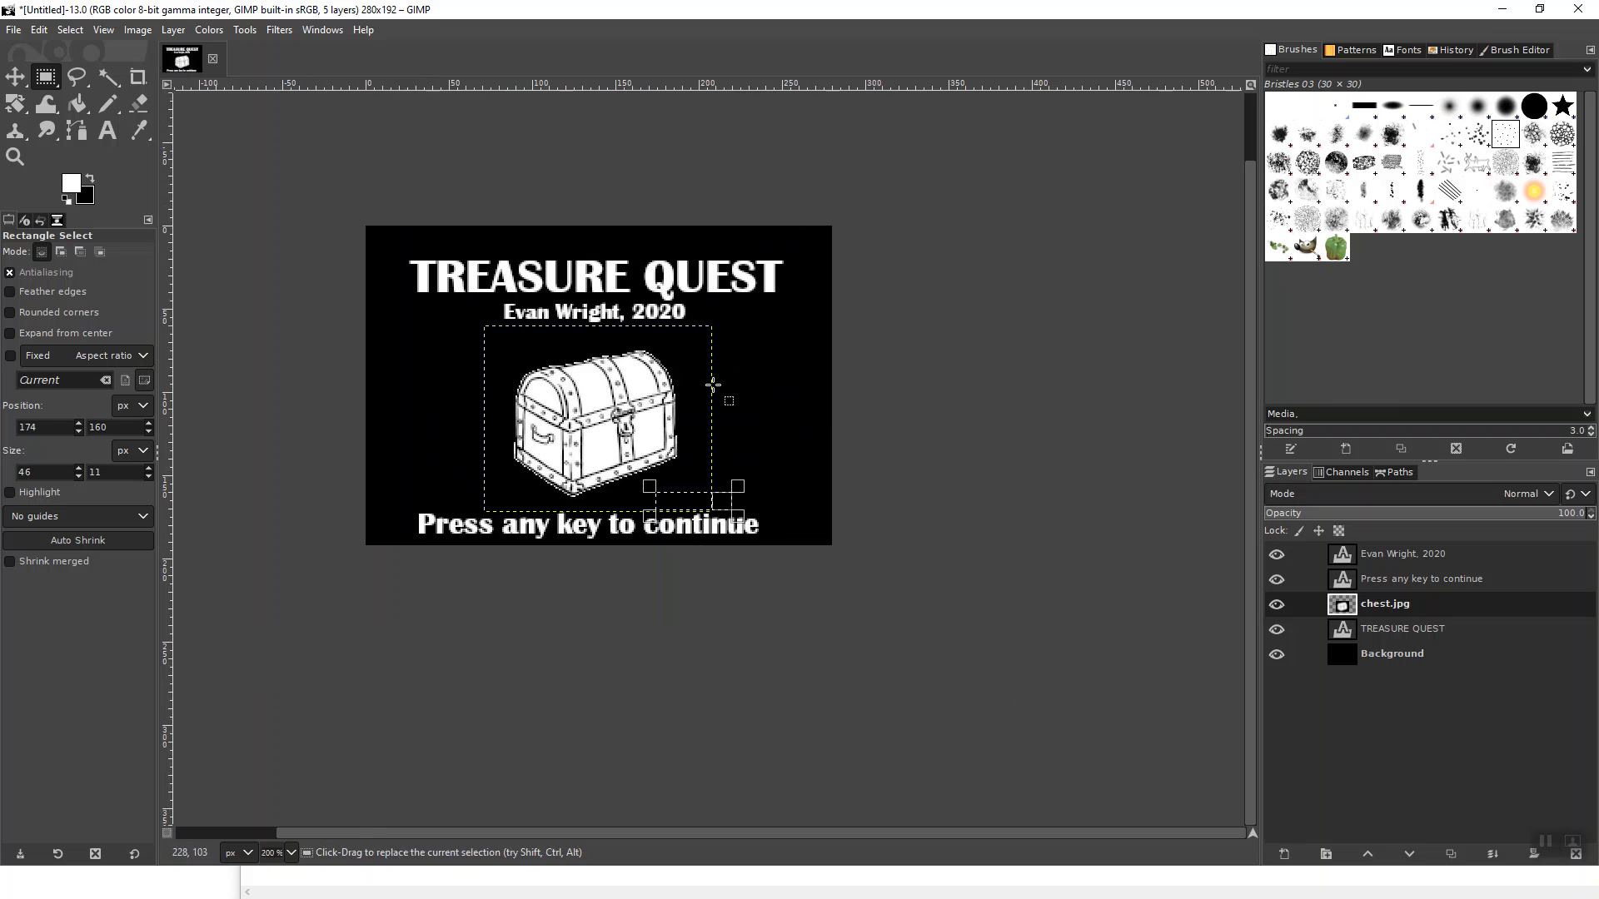
drag(737, 357, 818, 406)
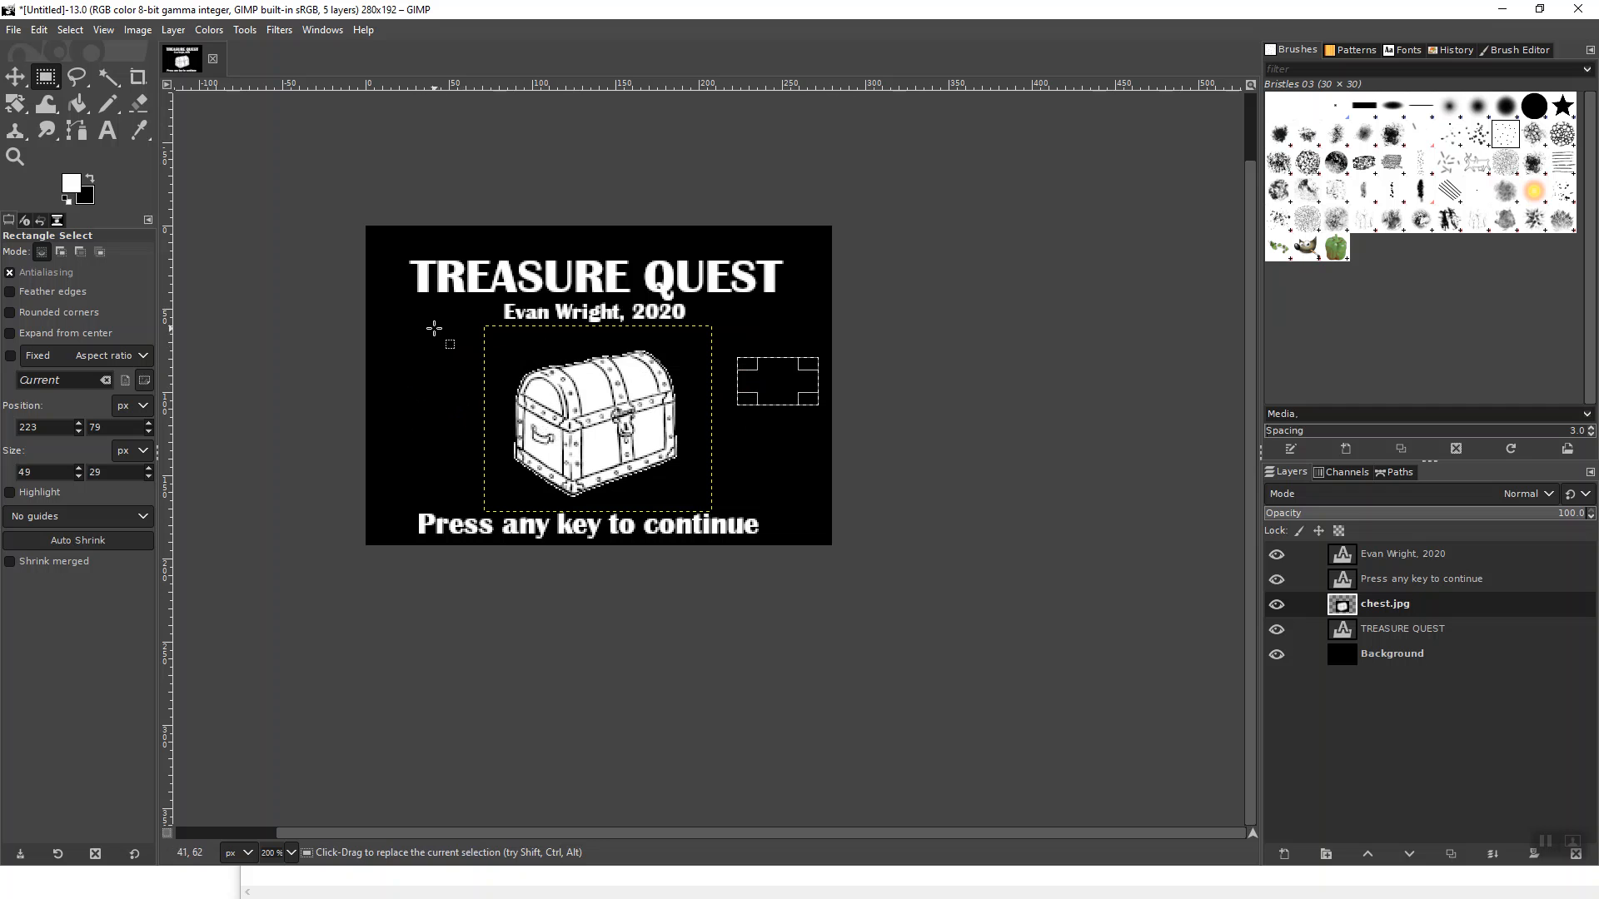
click(70, 31)
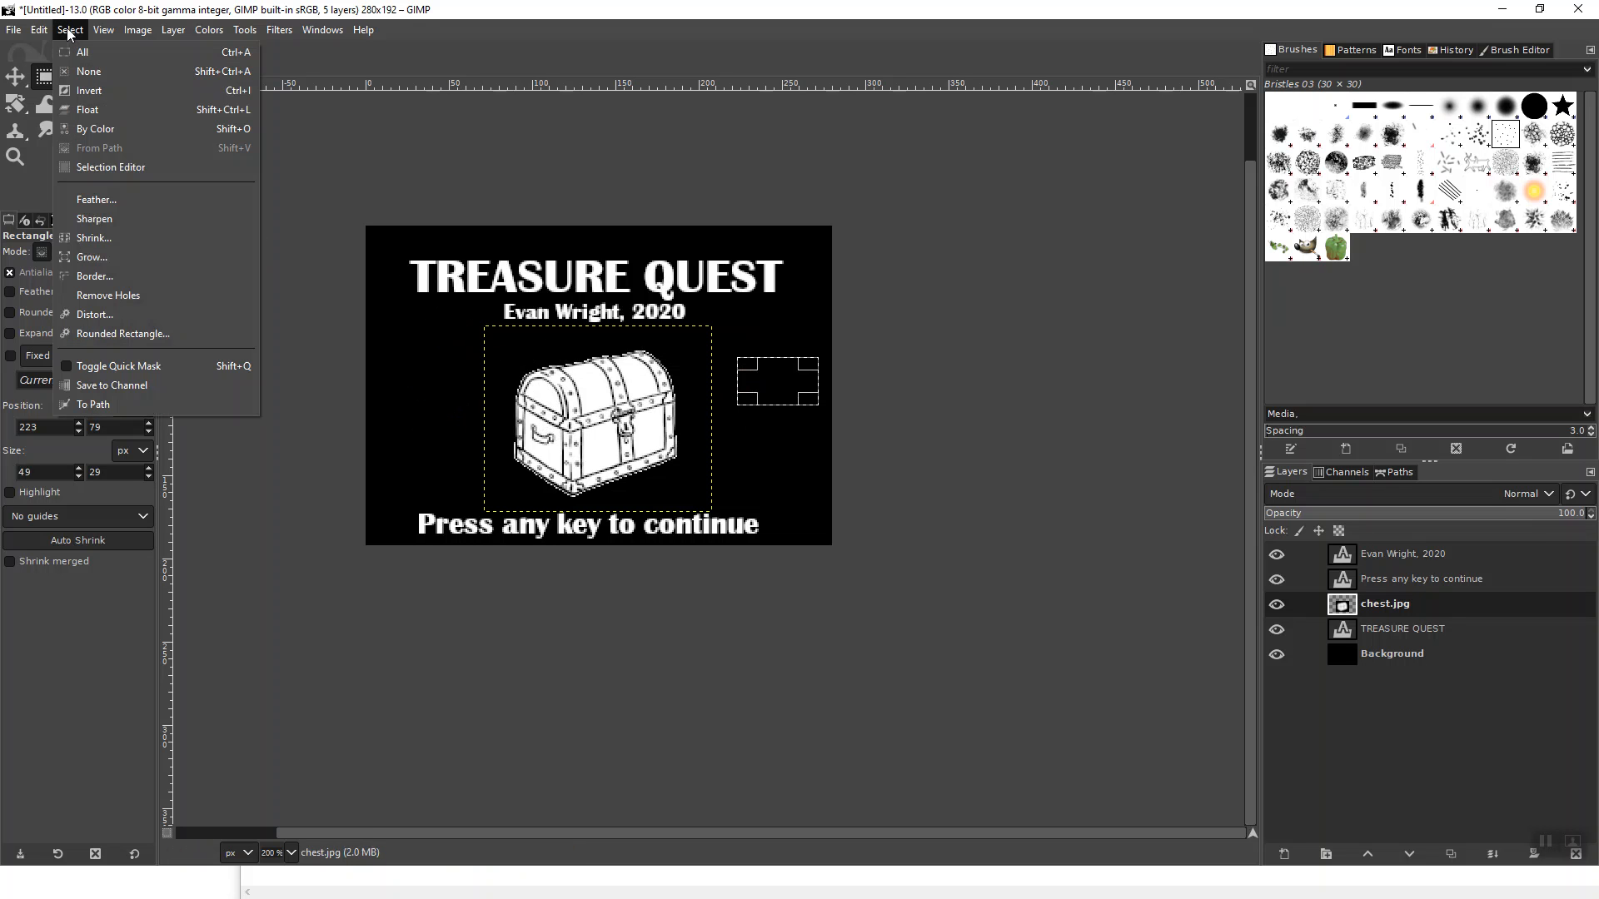
click(101, 72)
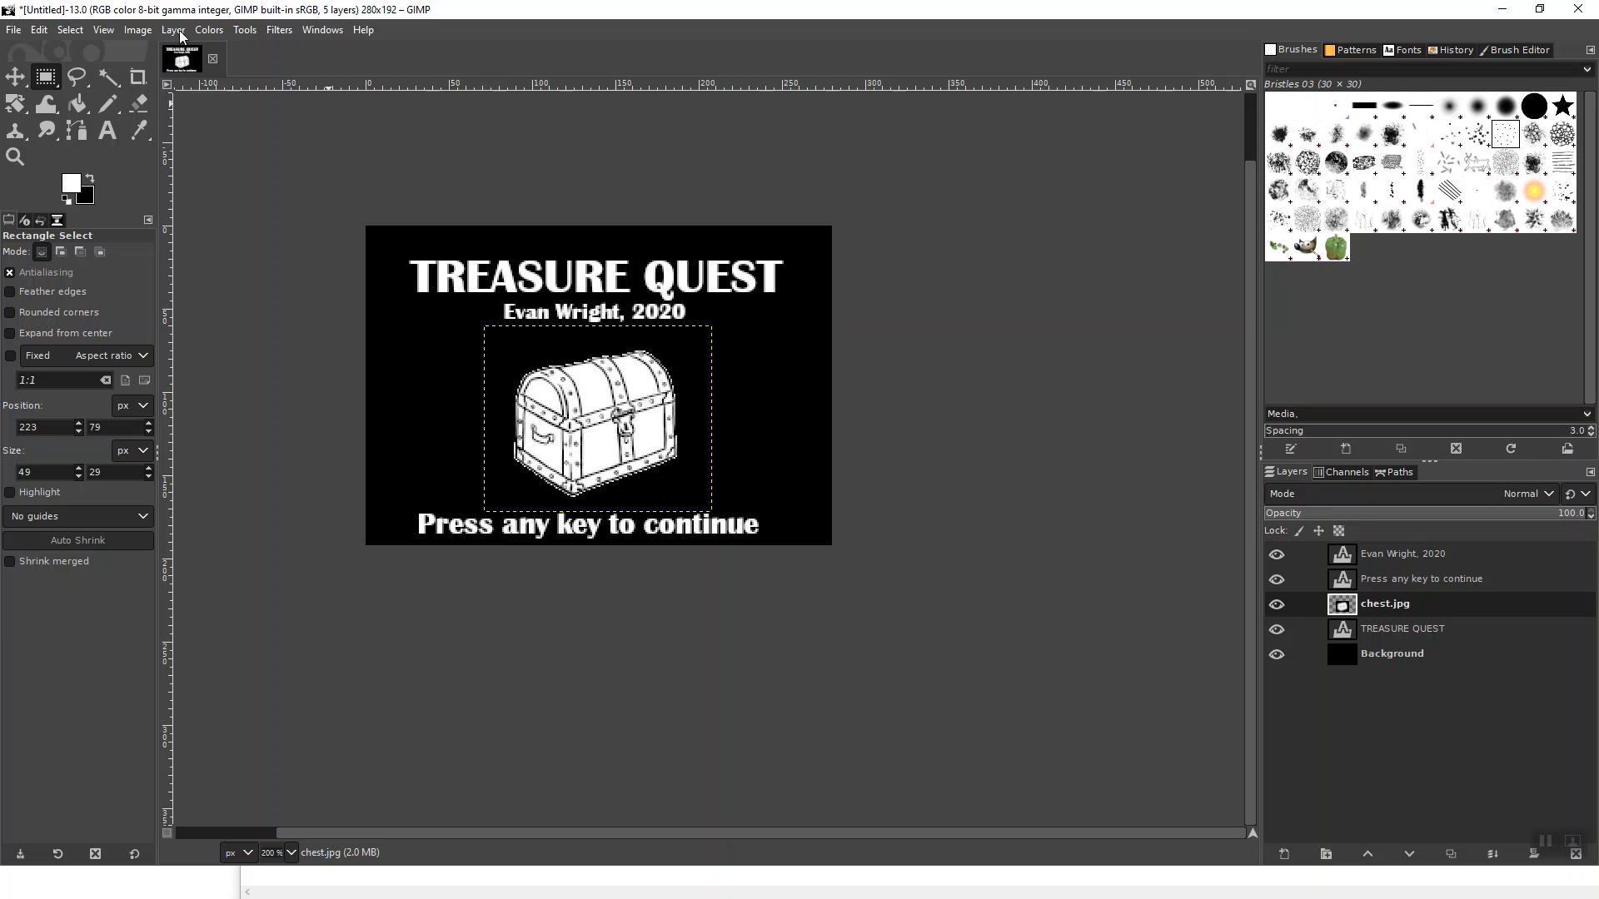
Convert the image to indexed colors using the black and white (1-bit) palette with no color dithering.
click(206, 32)
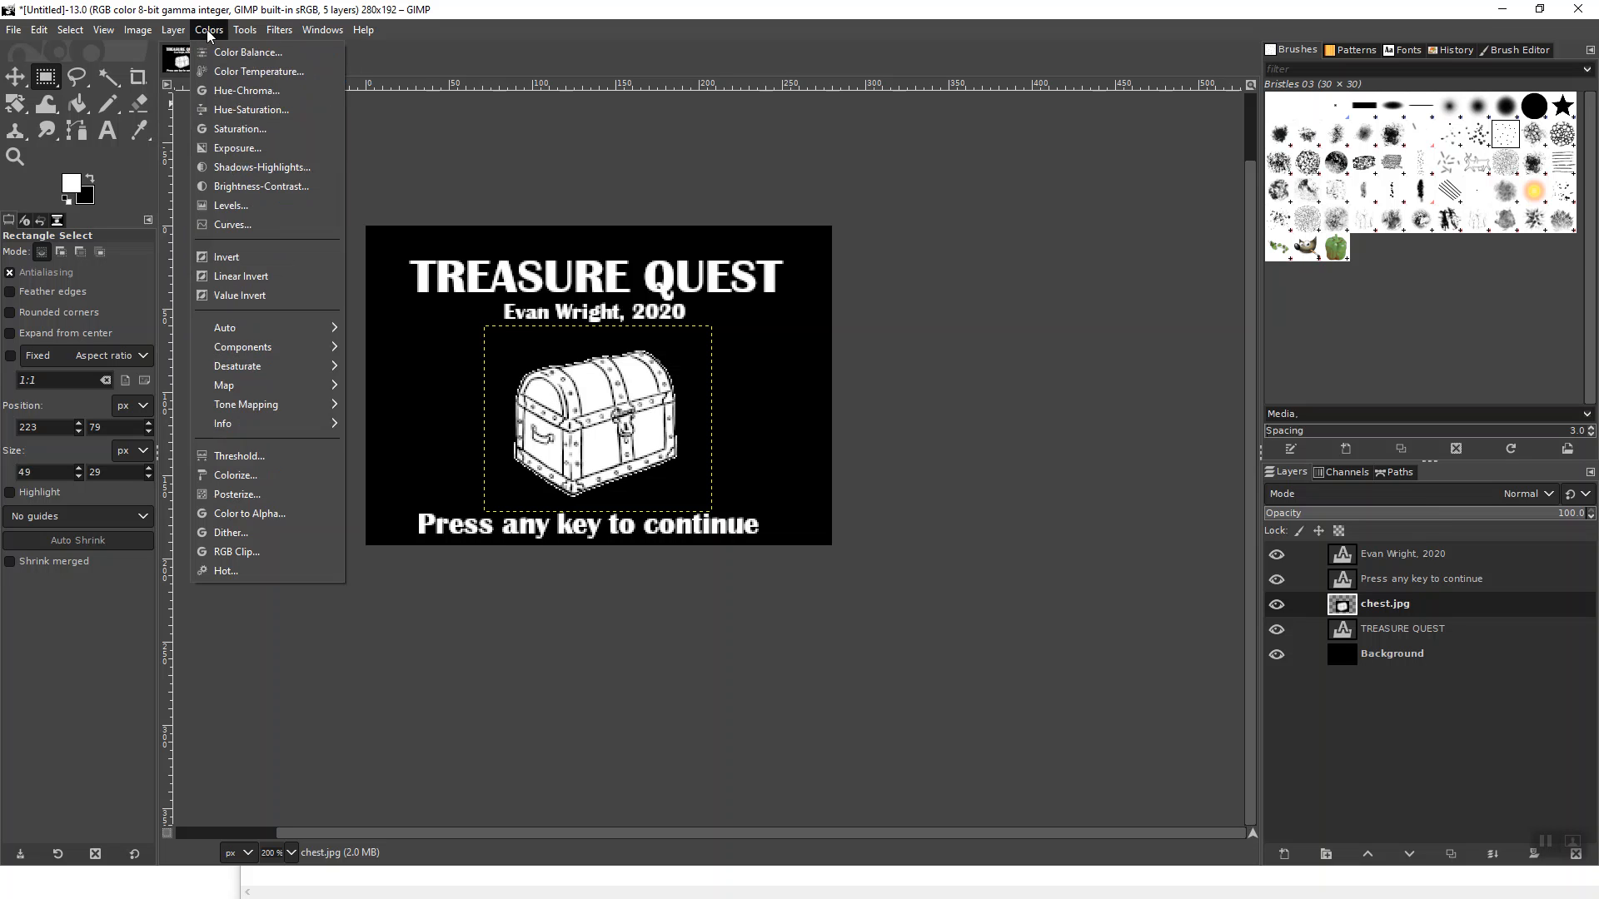
mouse_move(184, 31)
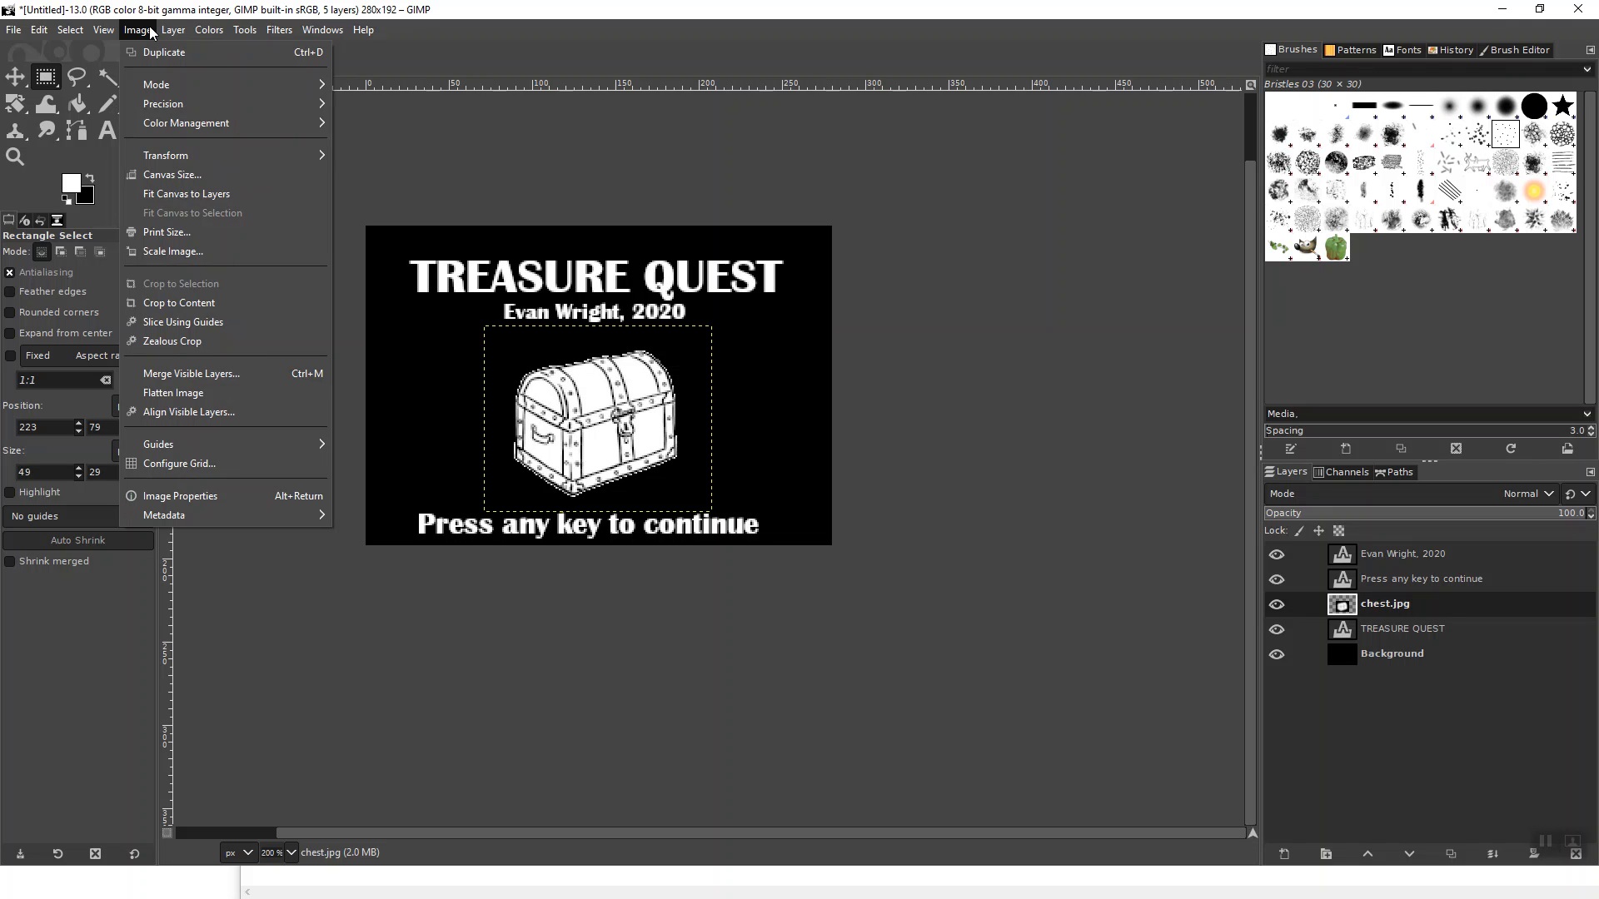
mouse_move(163, 86)
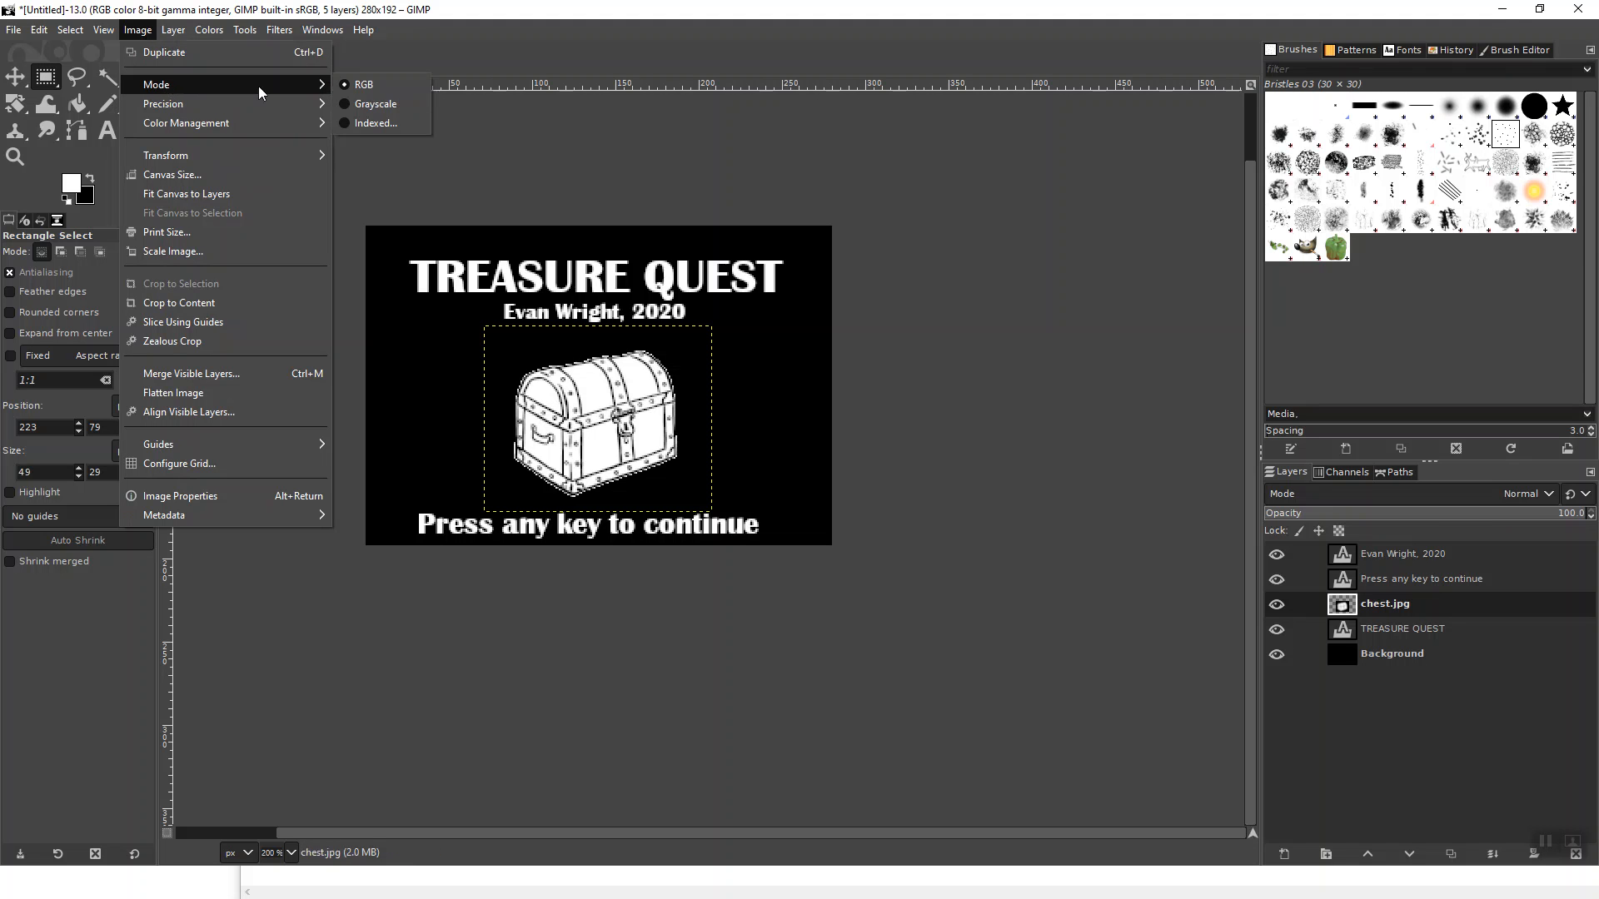
click(346, 124)
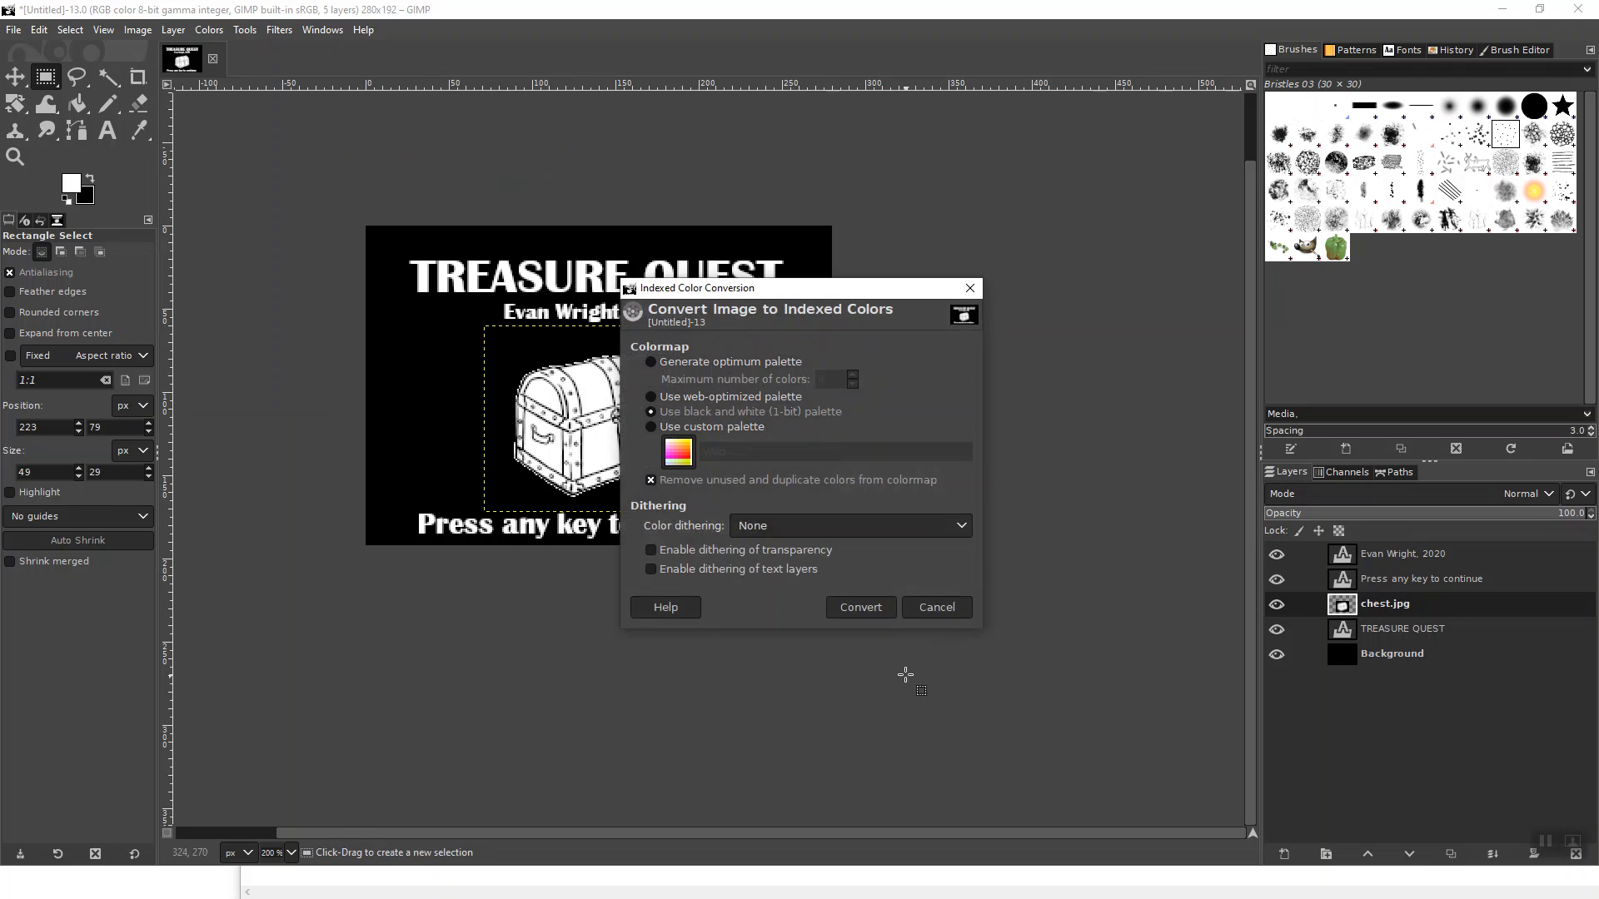
click(862, 608)
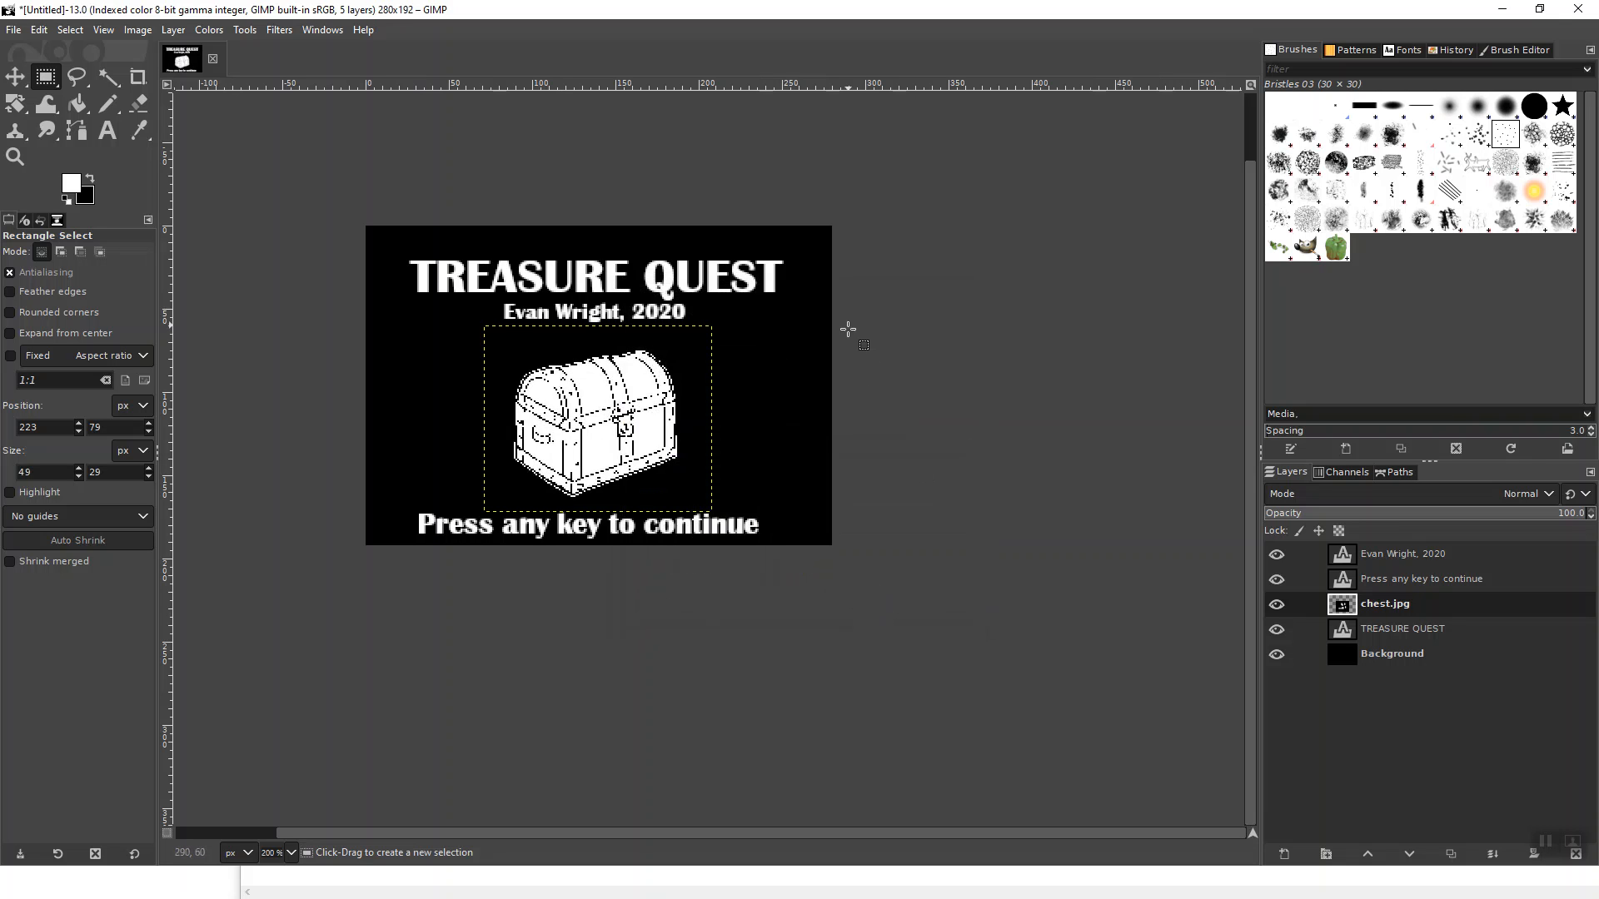
Save the project as Untitled.xcf in the GimpDemo folder inside Documents, TextAdventure.
click(13, 31)
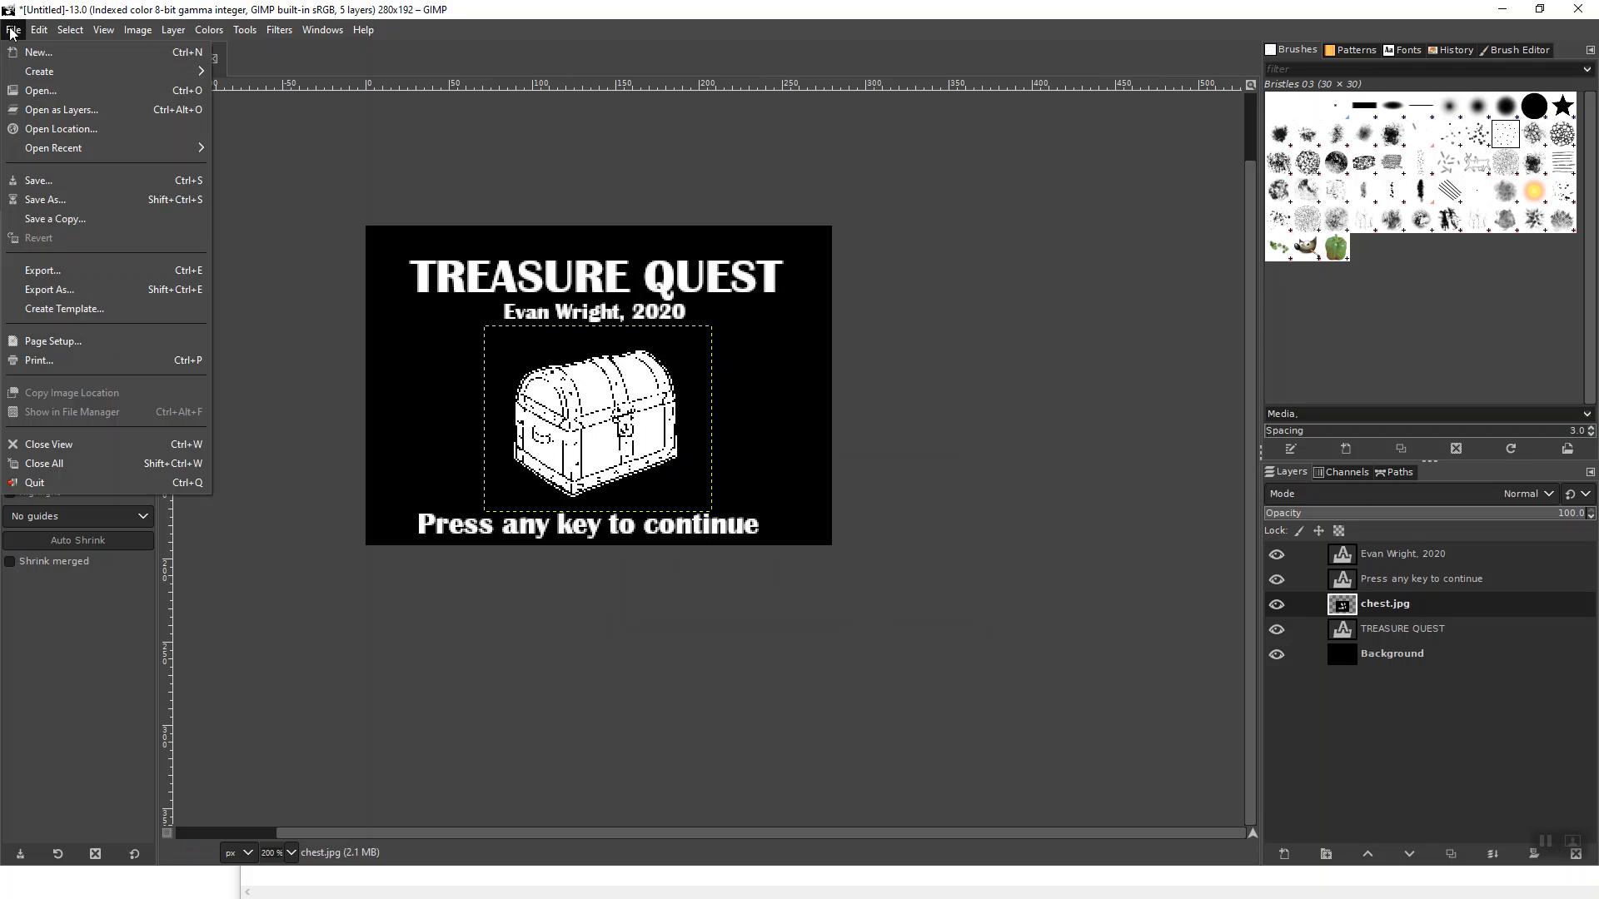
click(48, 180)
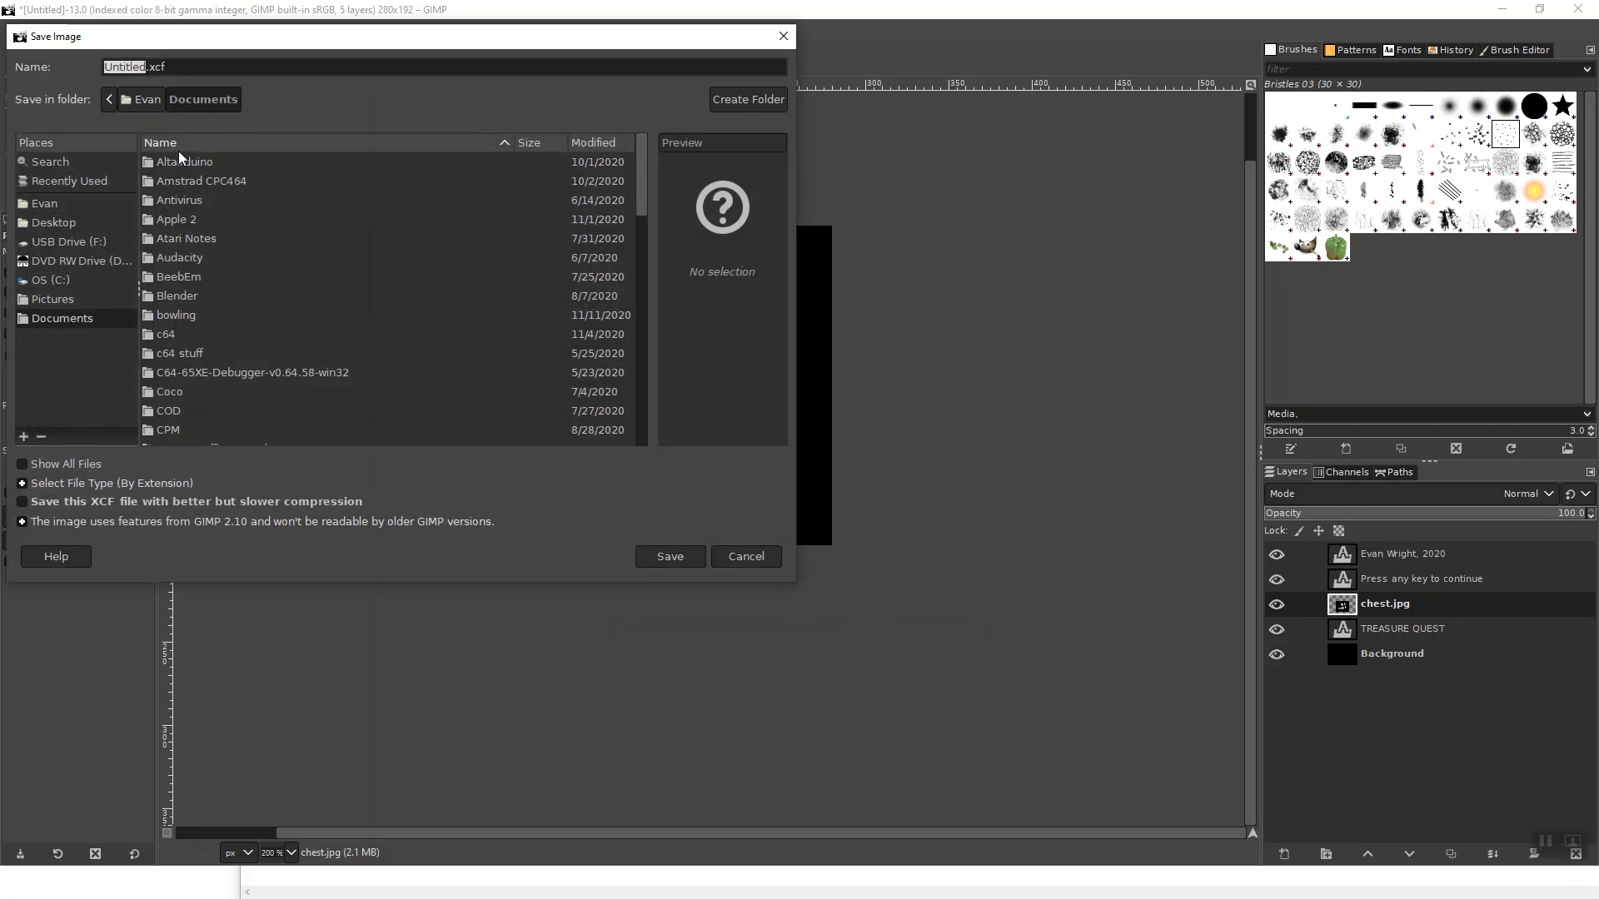
drag(641, 179, 626, 382)
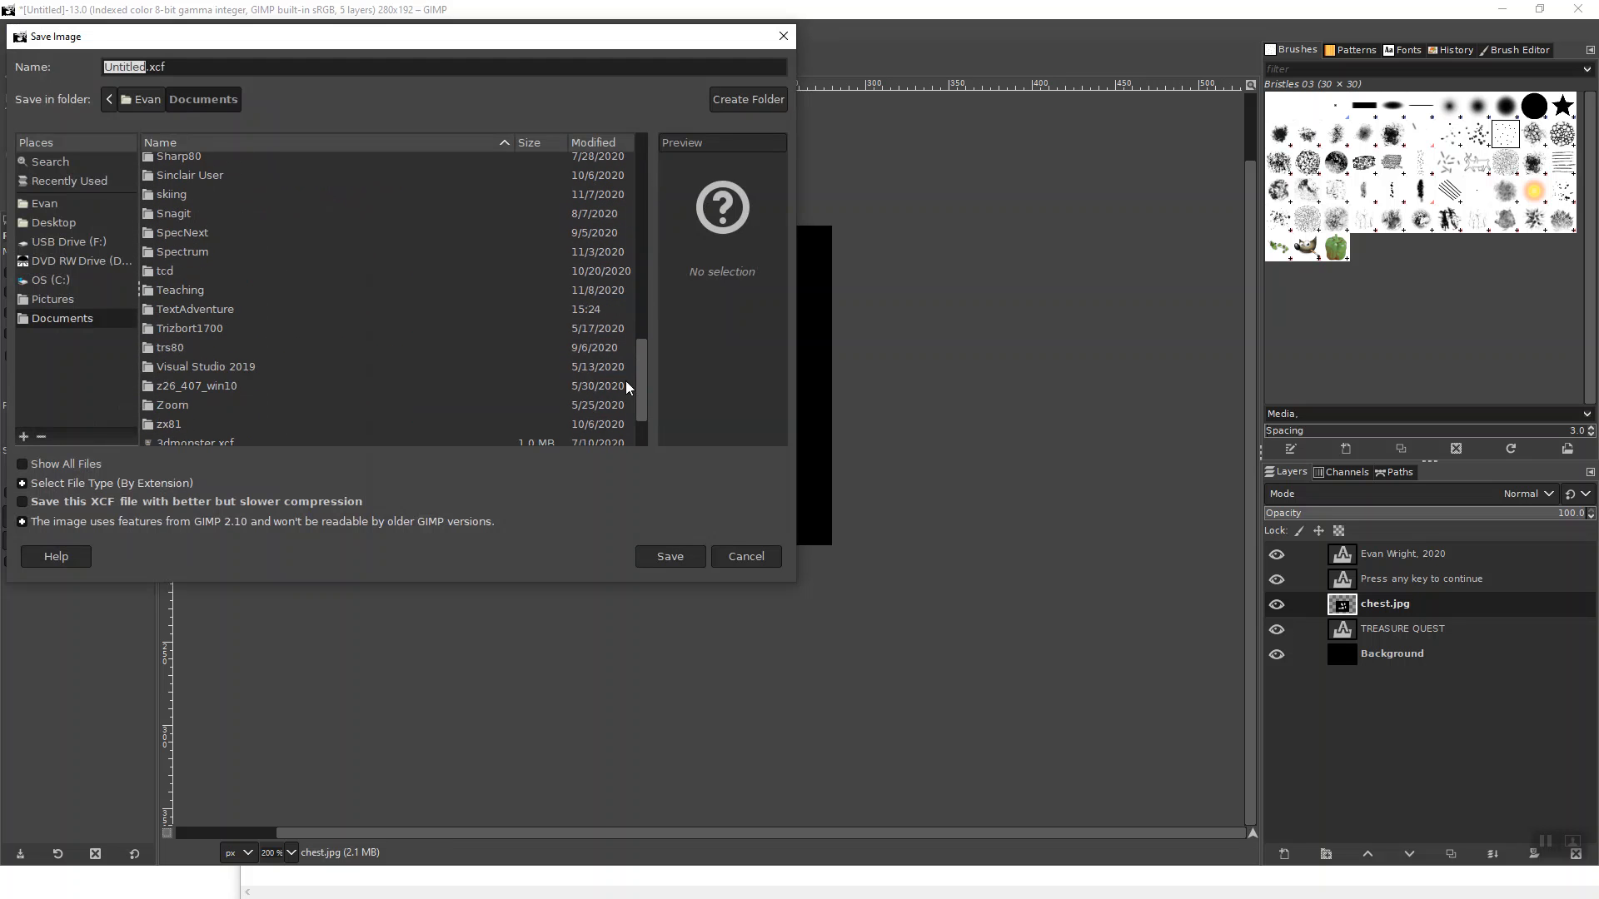
click(202, 287)
double_click(204, 301)
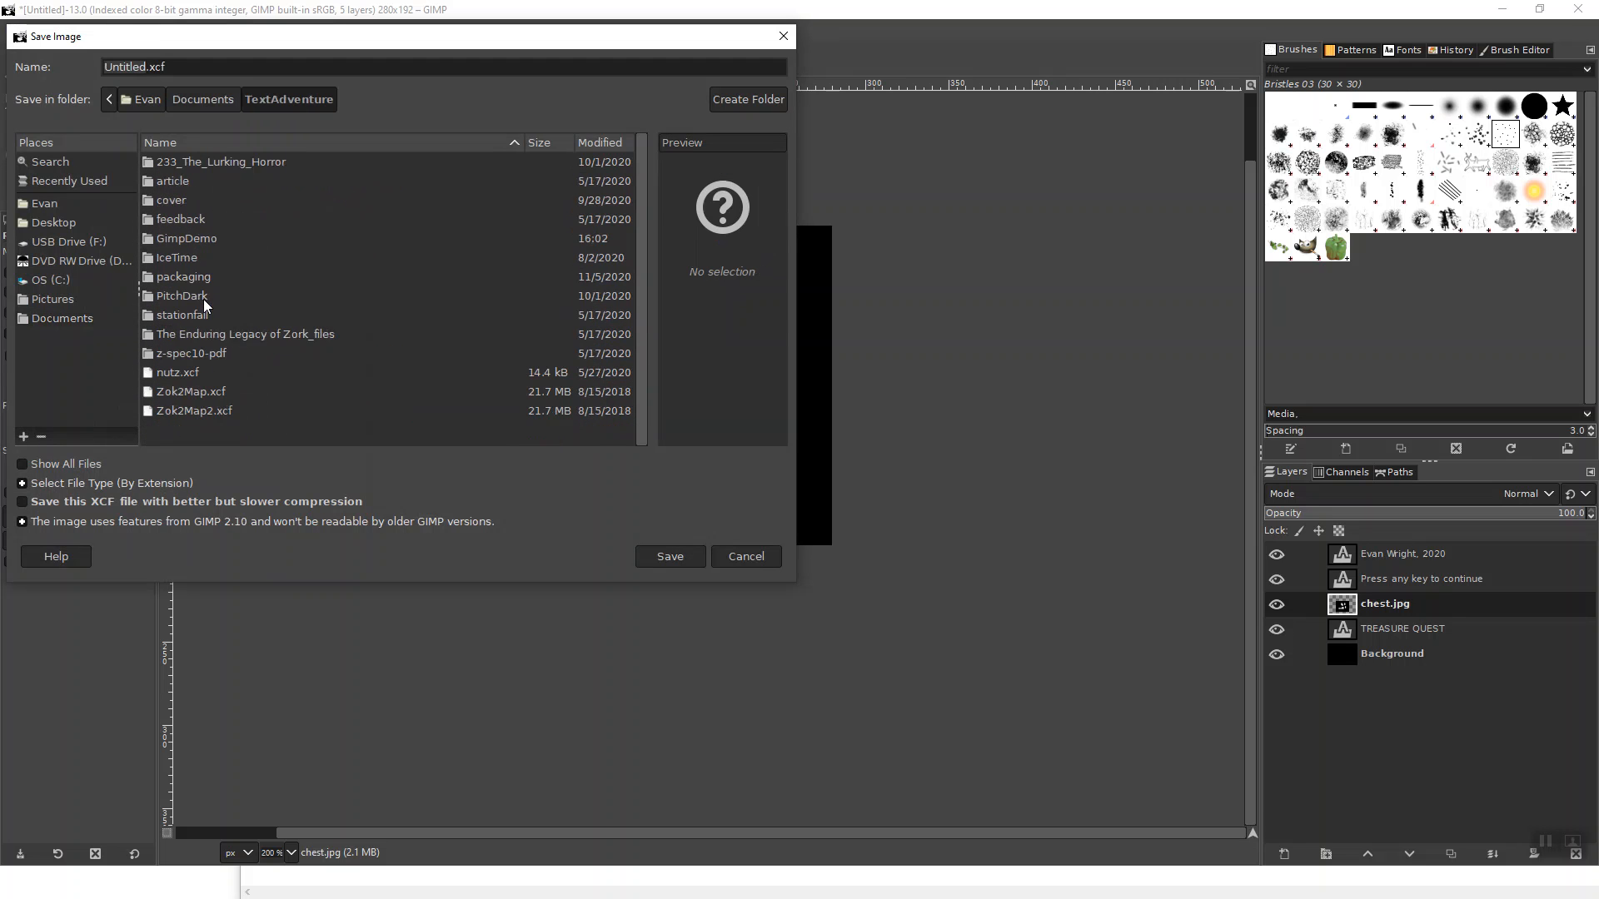
double_click(190, 237)
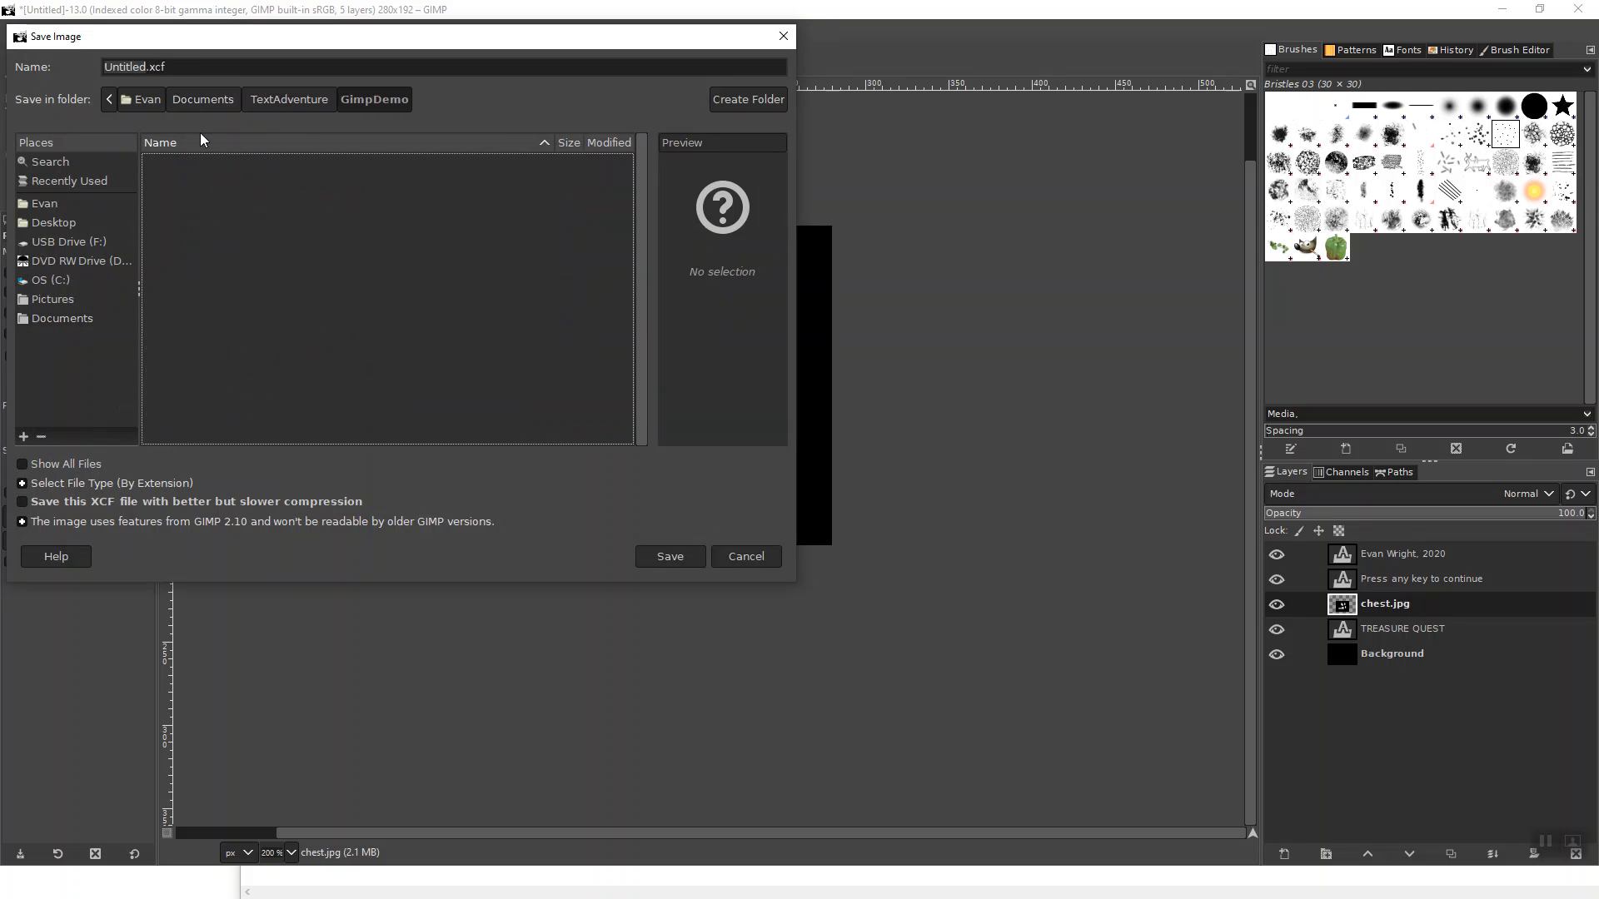
click(665, 558)
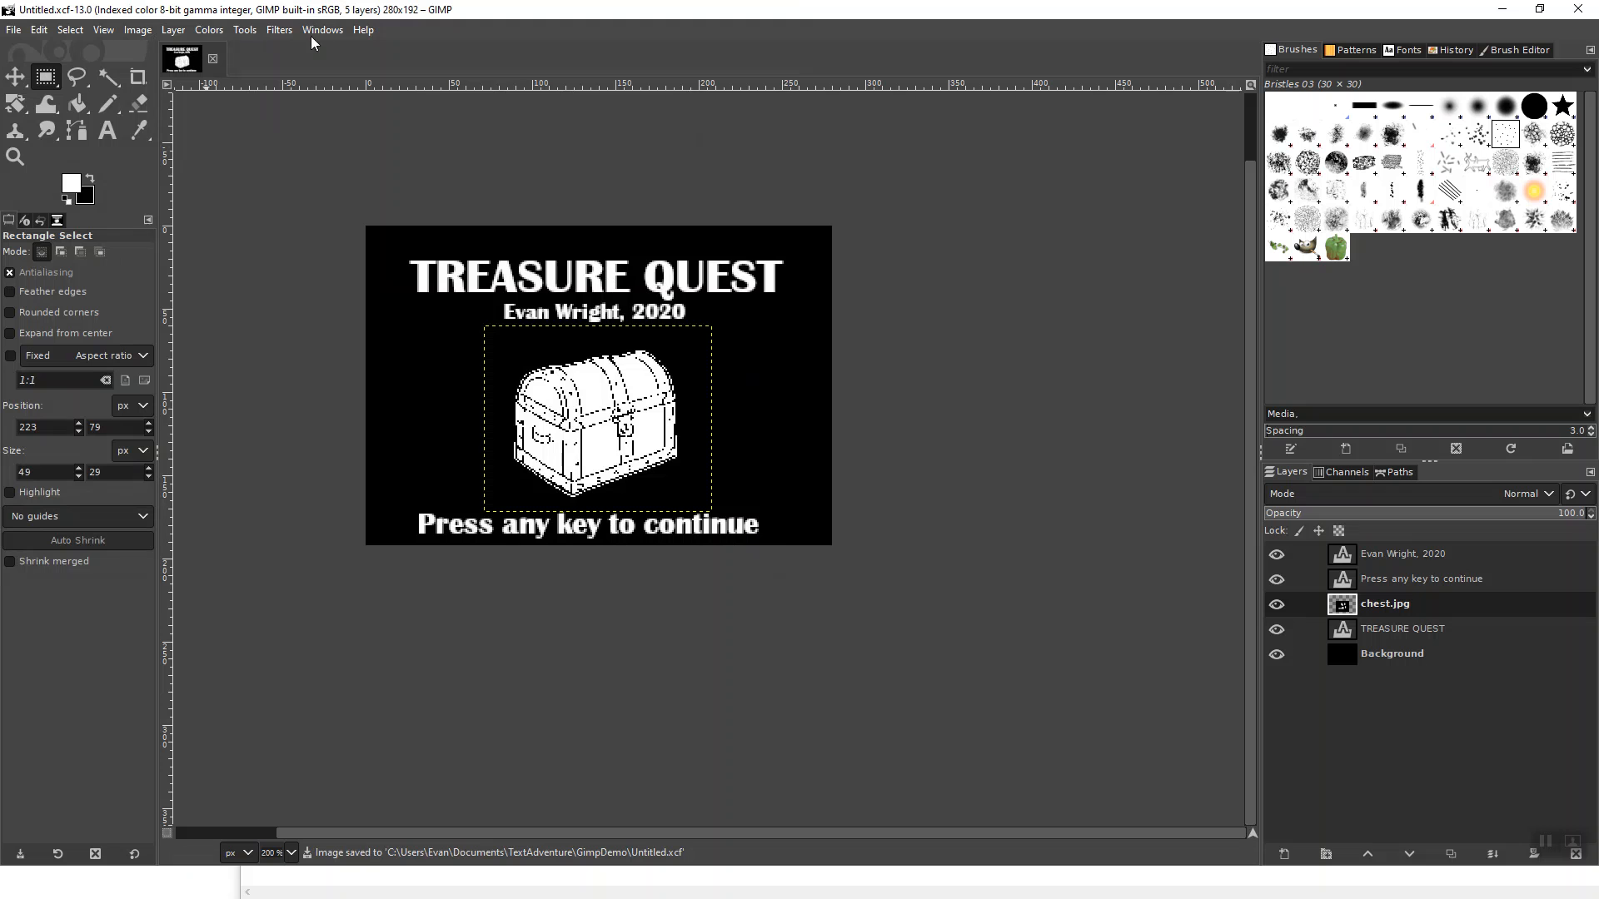
Try to export the image as TreasureQuestTitle.bmp in the GimpDemo folder, replacing the existing file.
click(14, 33)
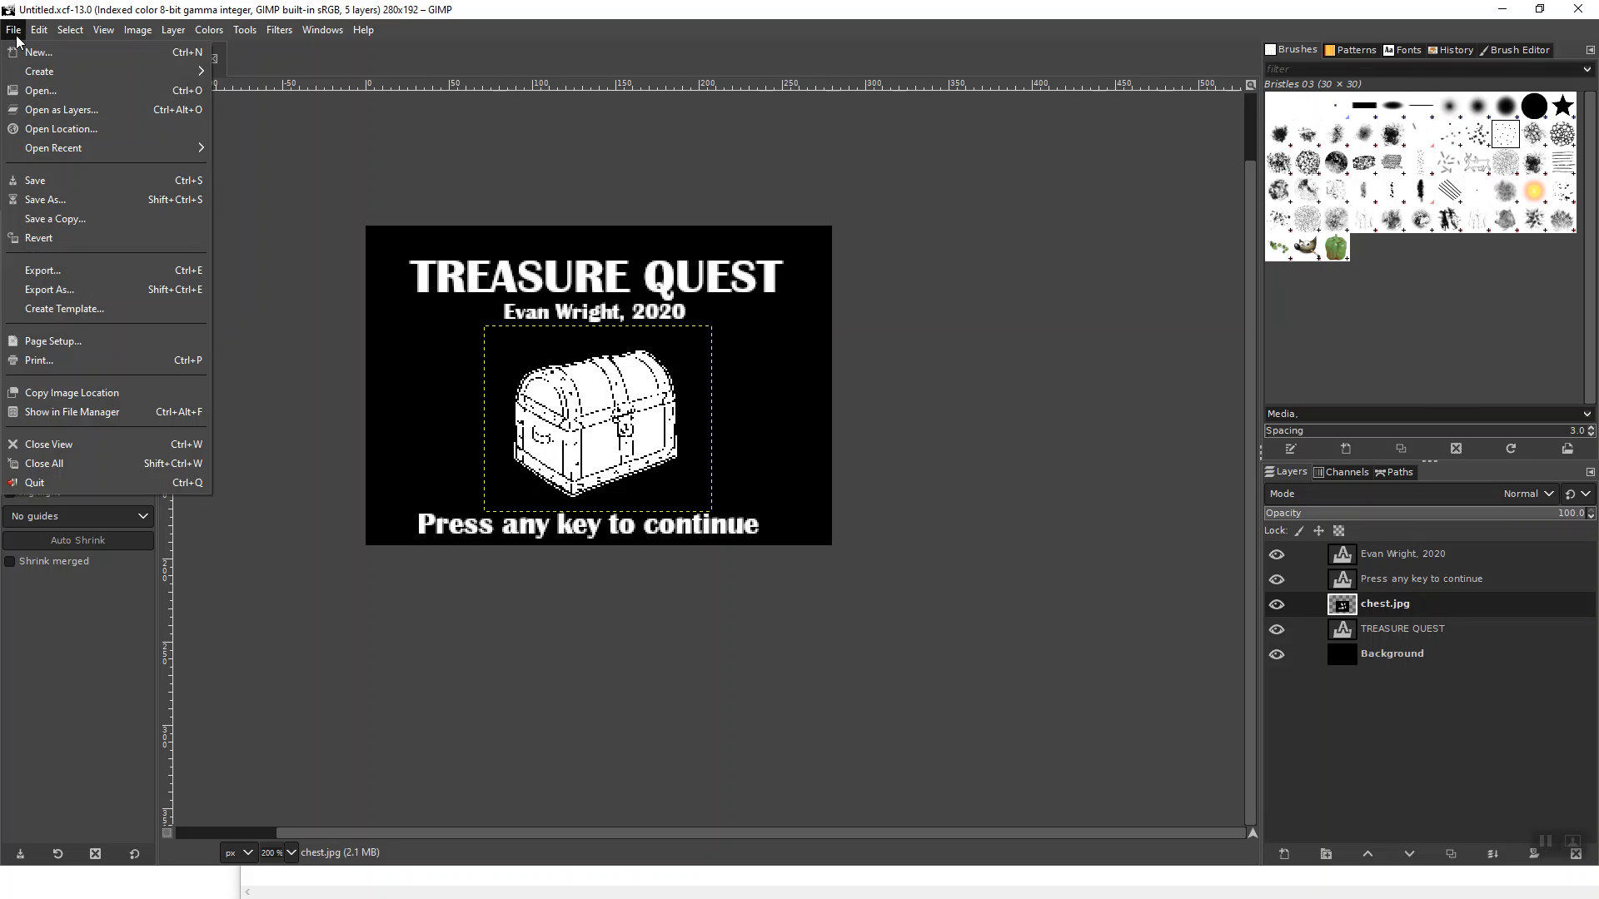
click(59, 291)
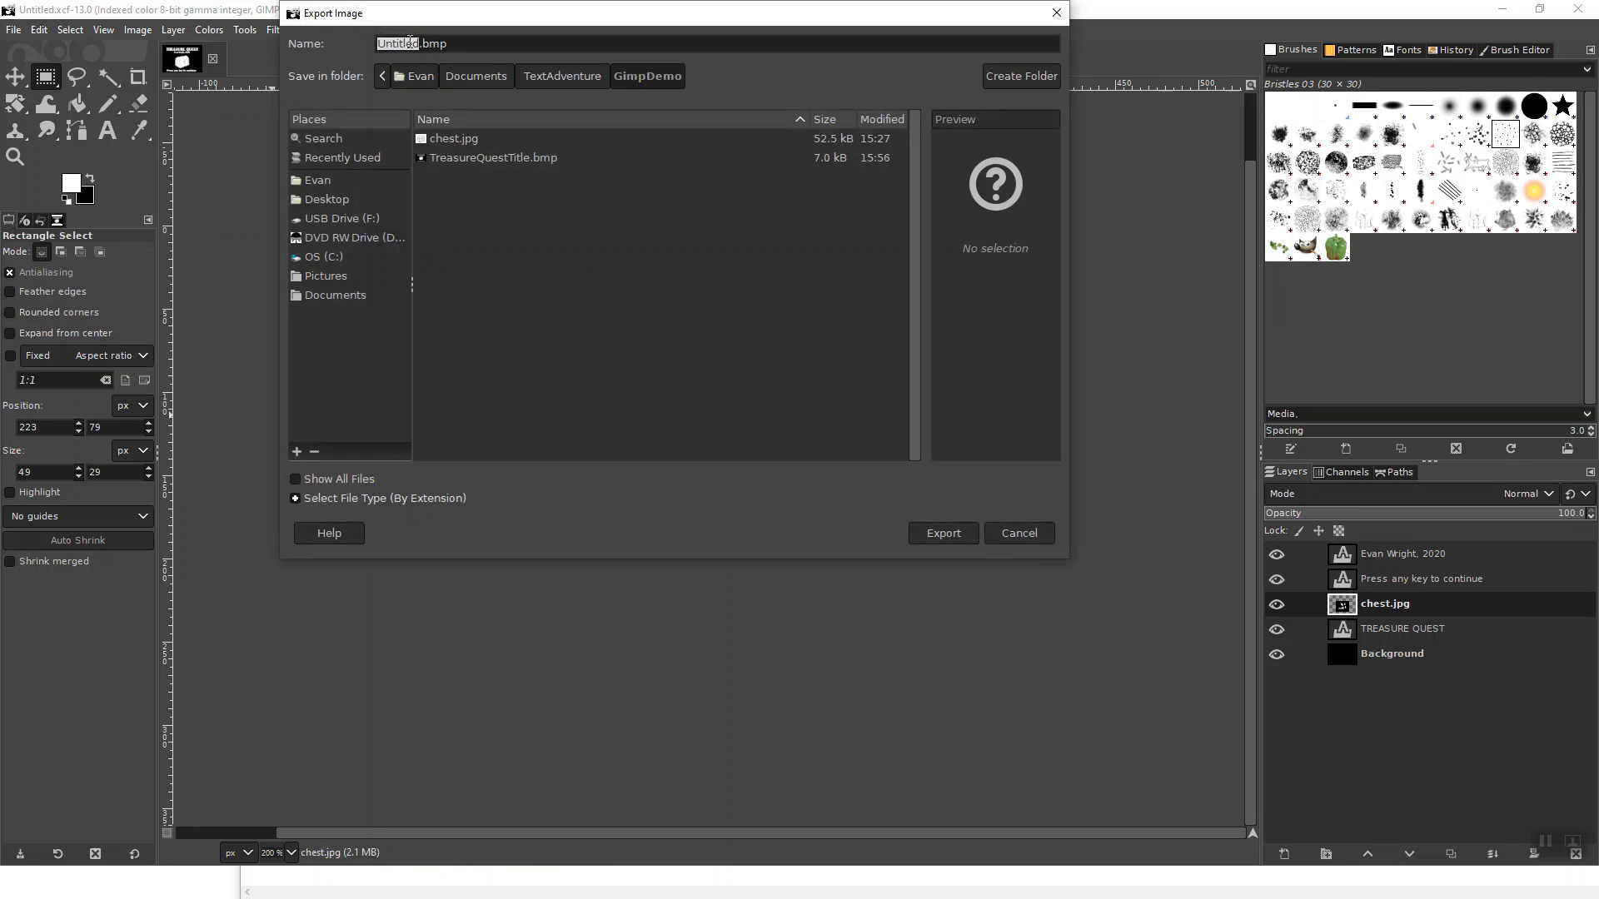
click(458, 160)
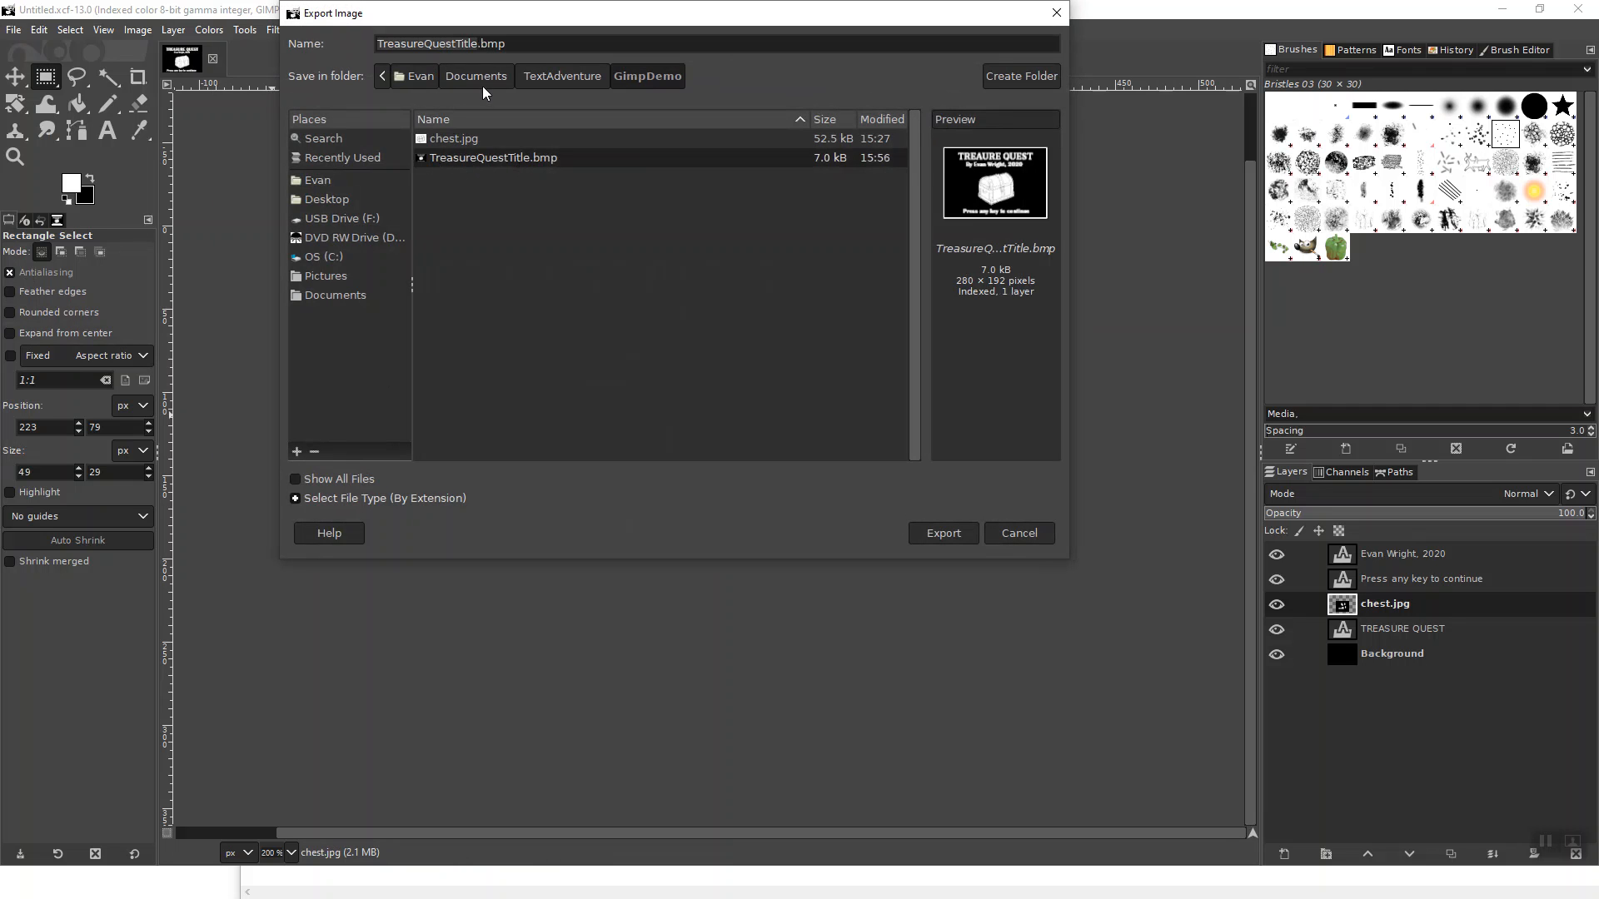
drag(477, 44, 525, 44)
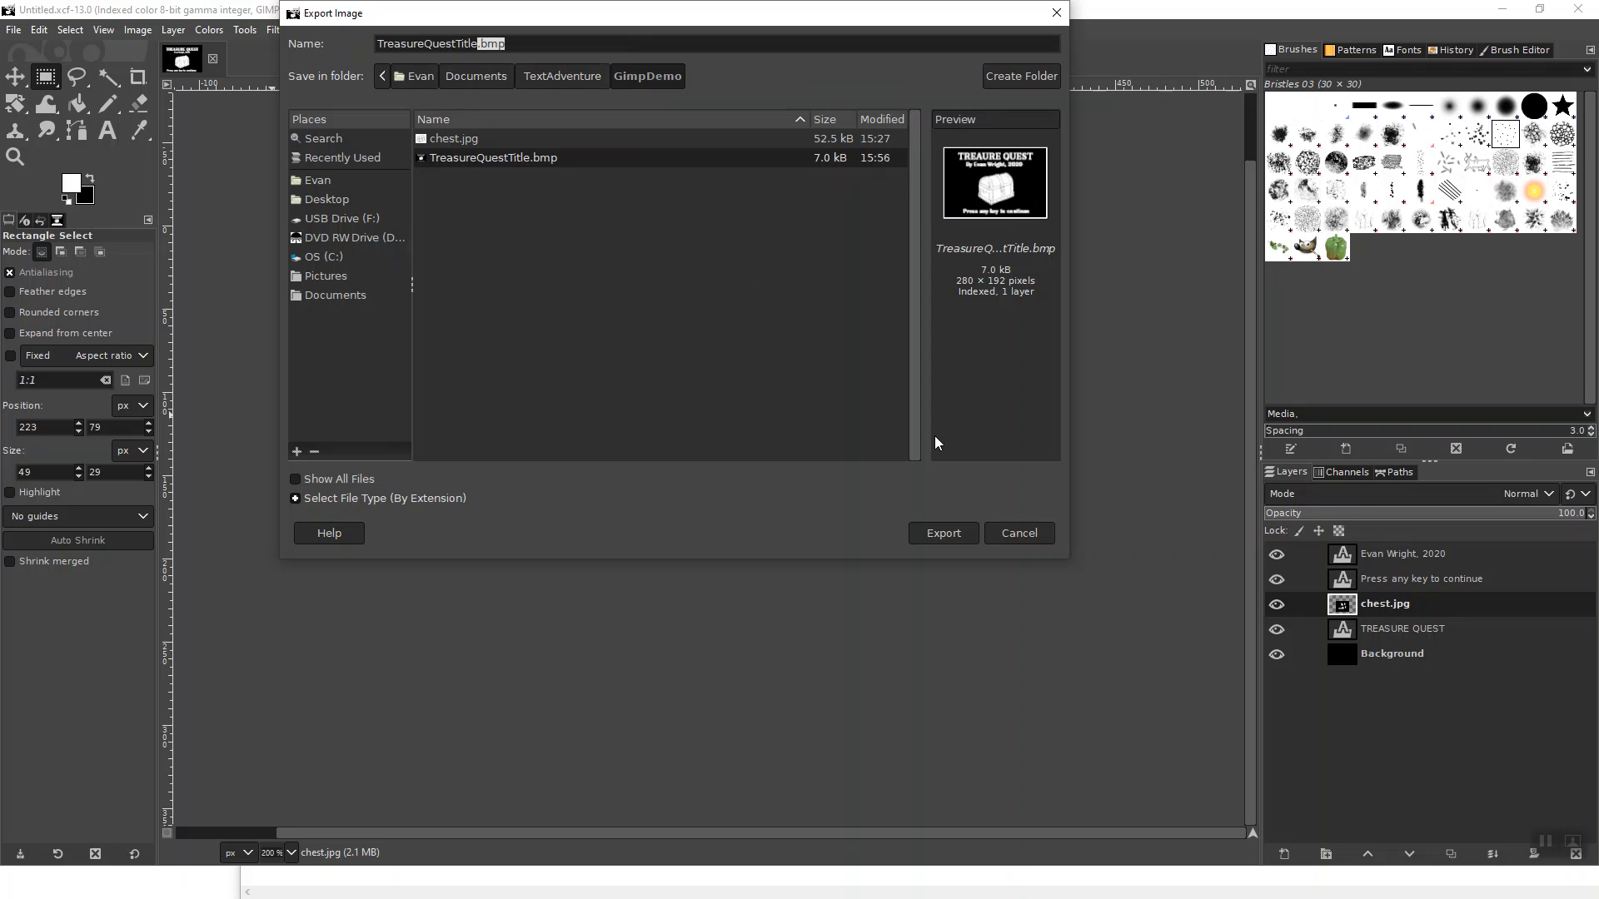
click(951, 531)
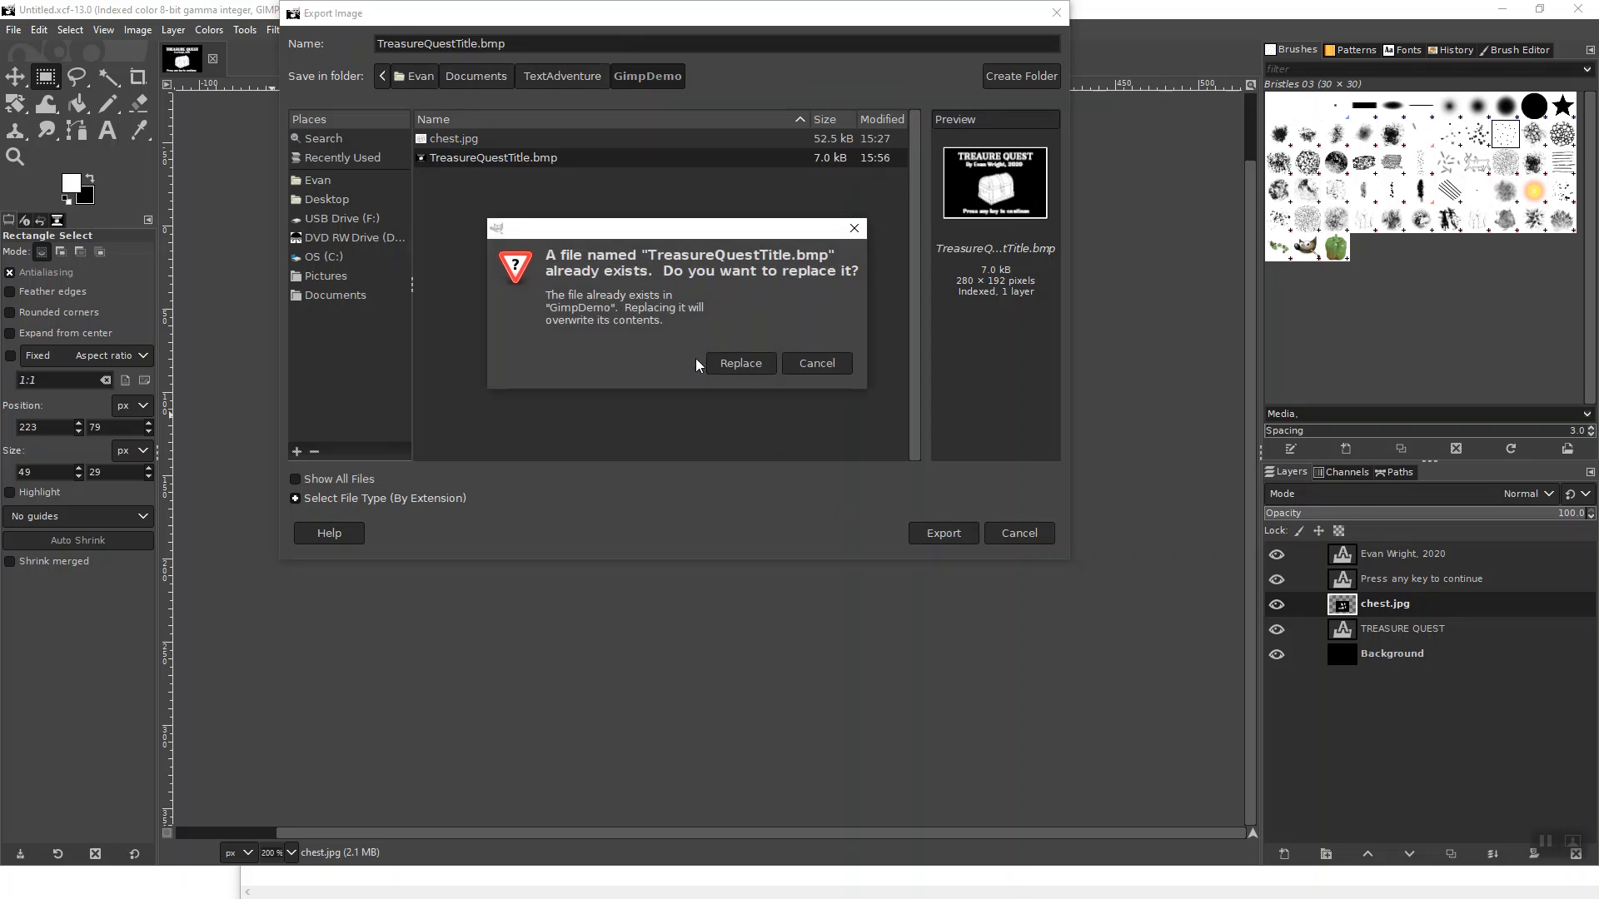
click(732, 362)
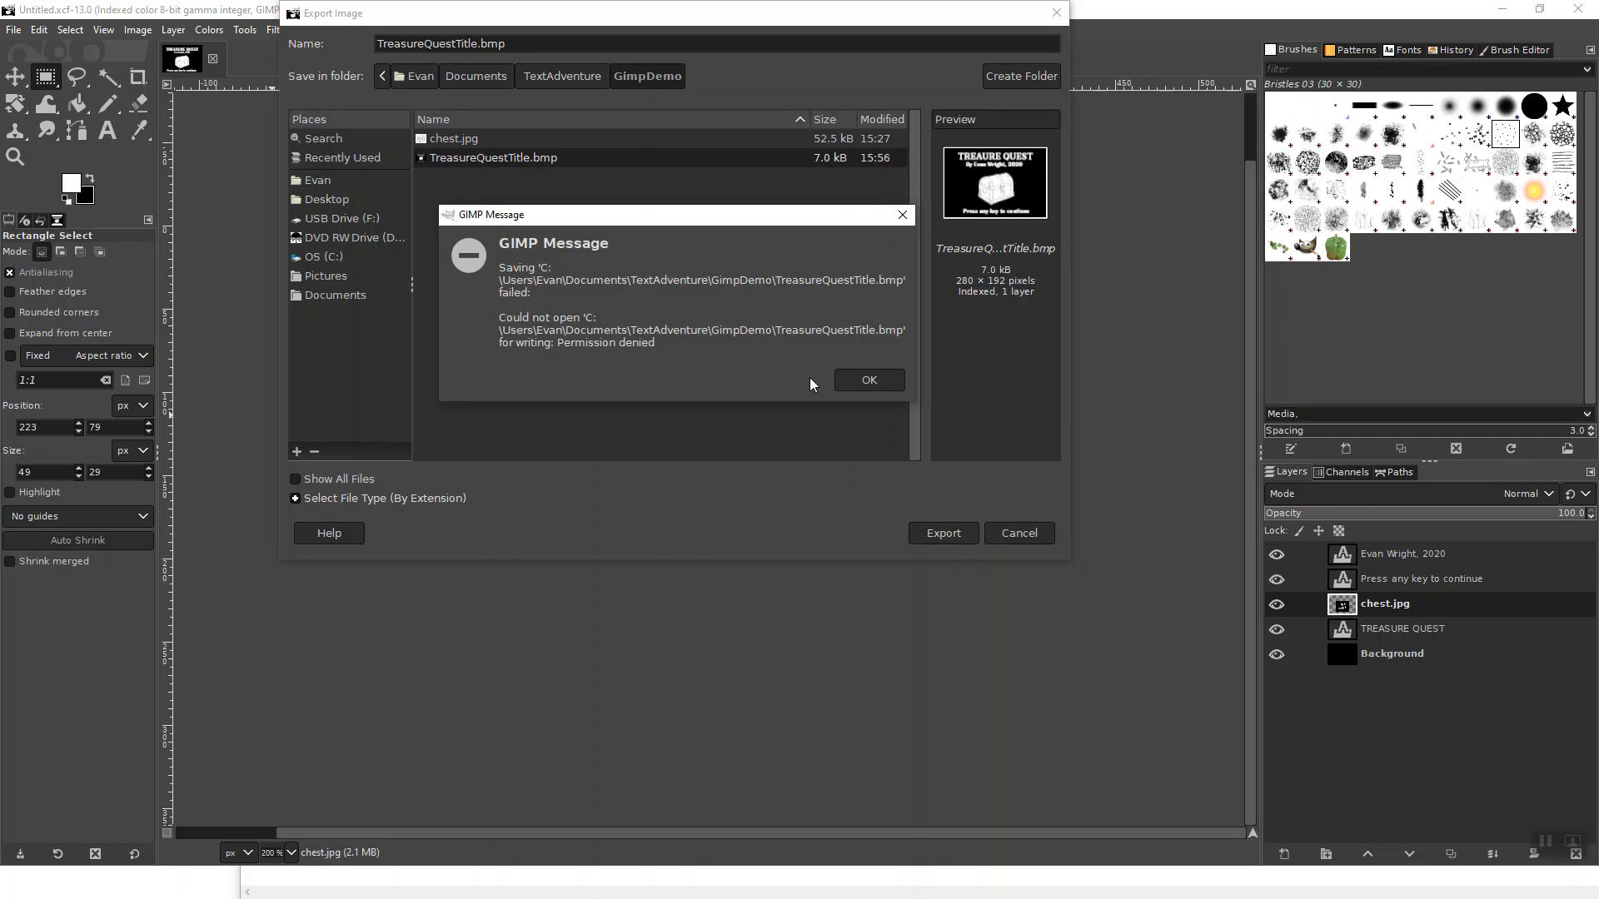
click(853, 382)
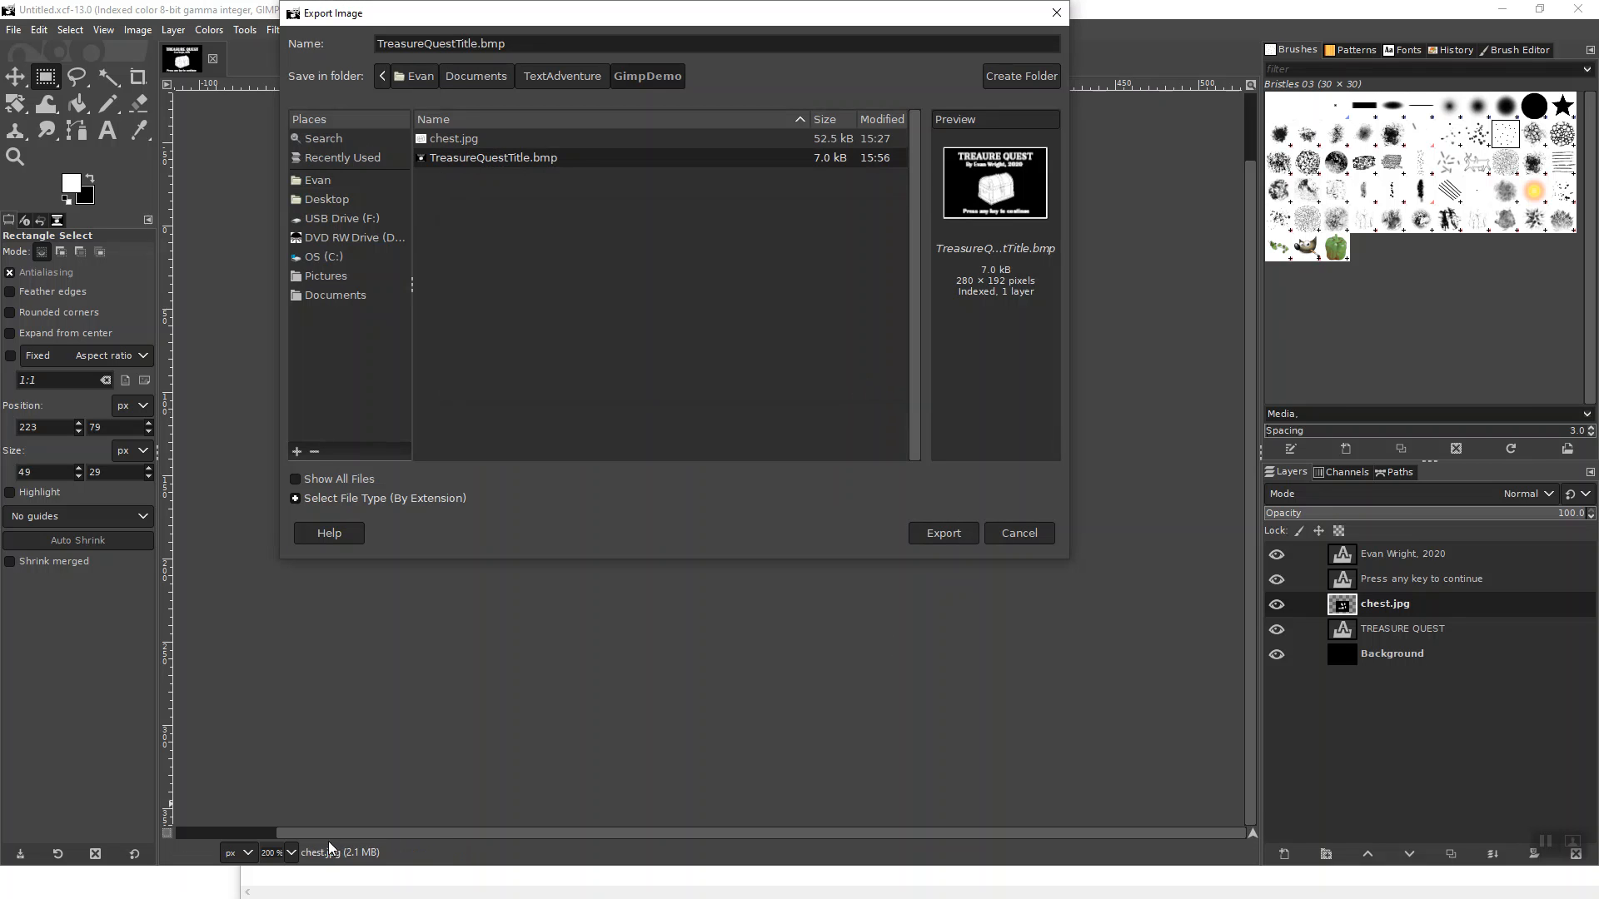
Change the export file name to TreasureQuestTitle2.bmp and export the image.
click(481, 48)
text(2)
click(936, 532)
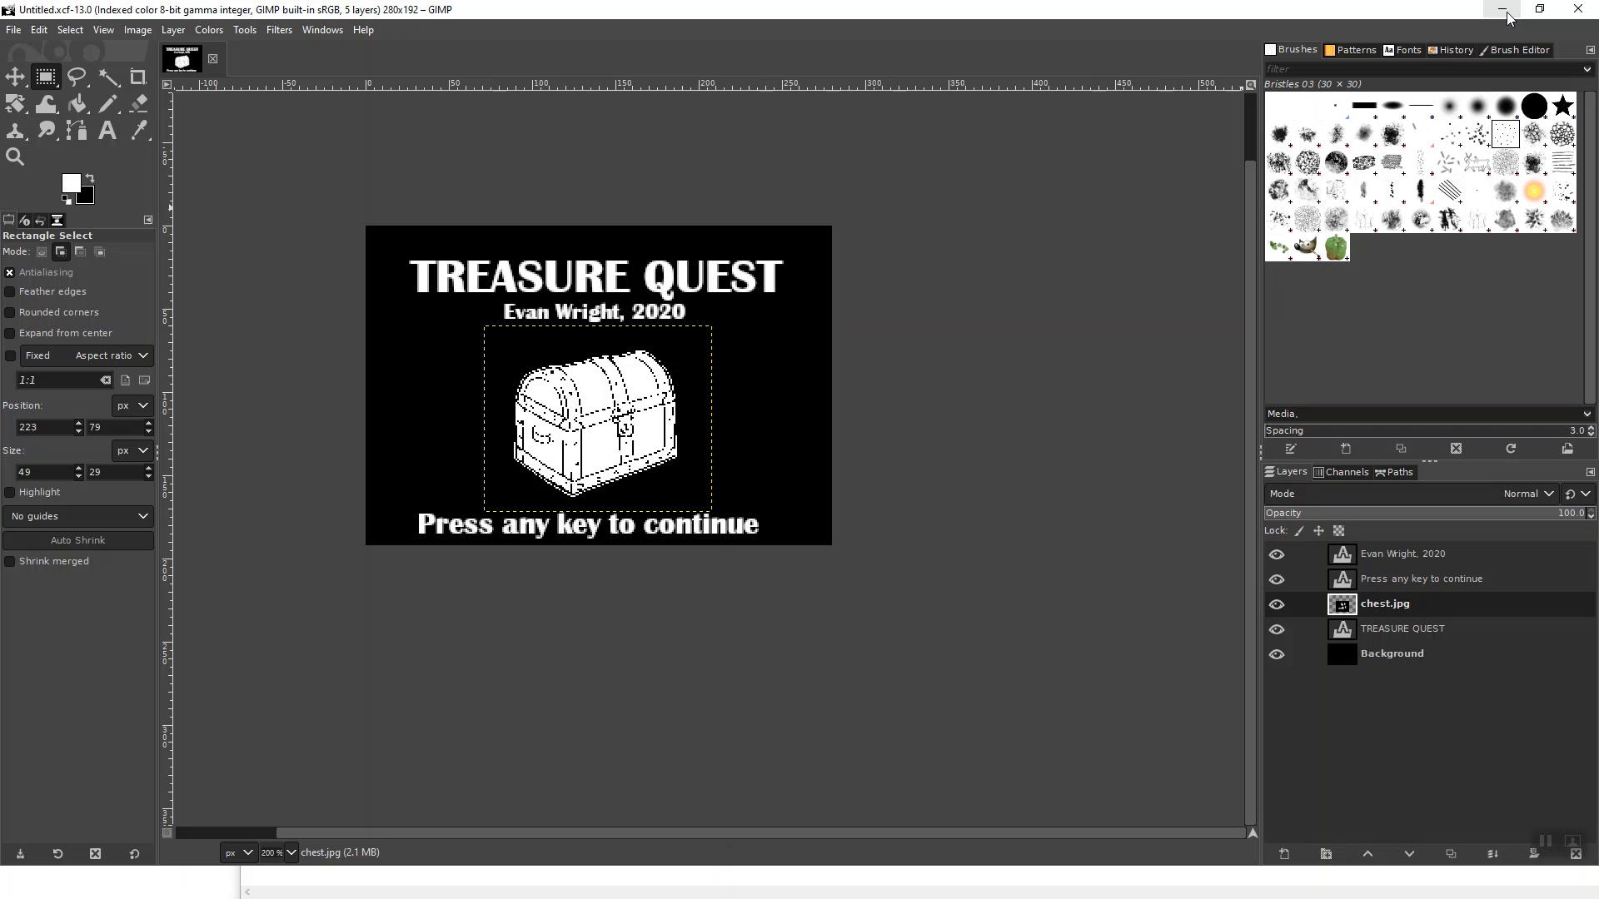
Switch from GIMP to the Lantern release folder in File Explorer and launch the BitmapToApple2 application.
click(1503, 10)
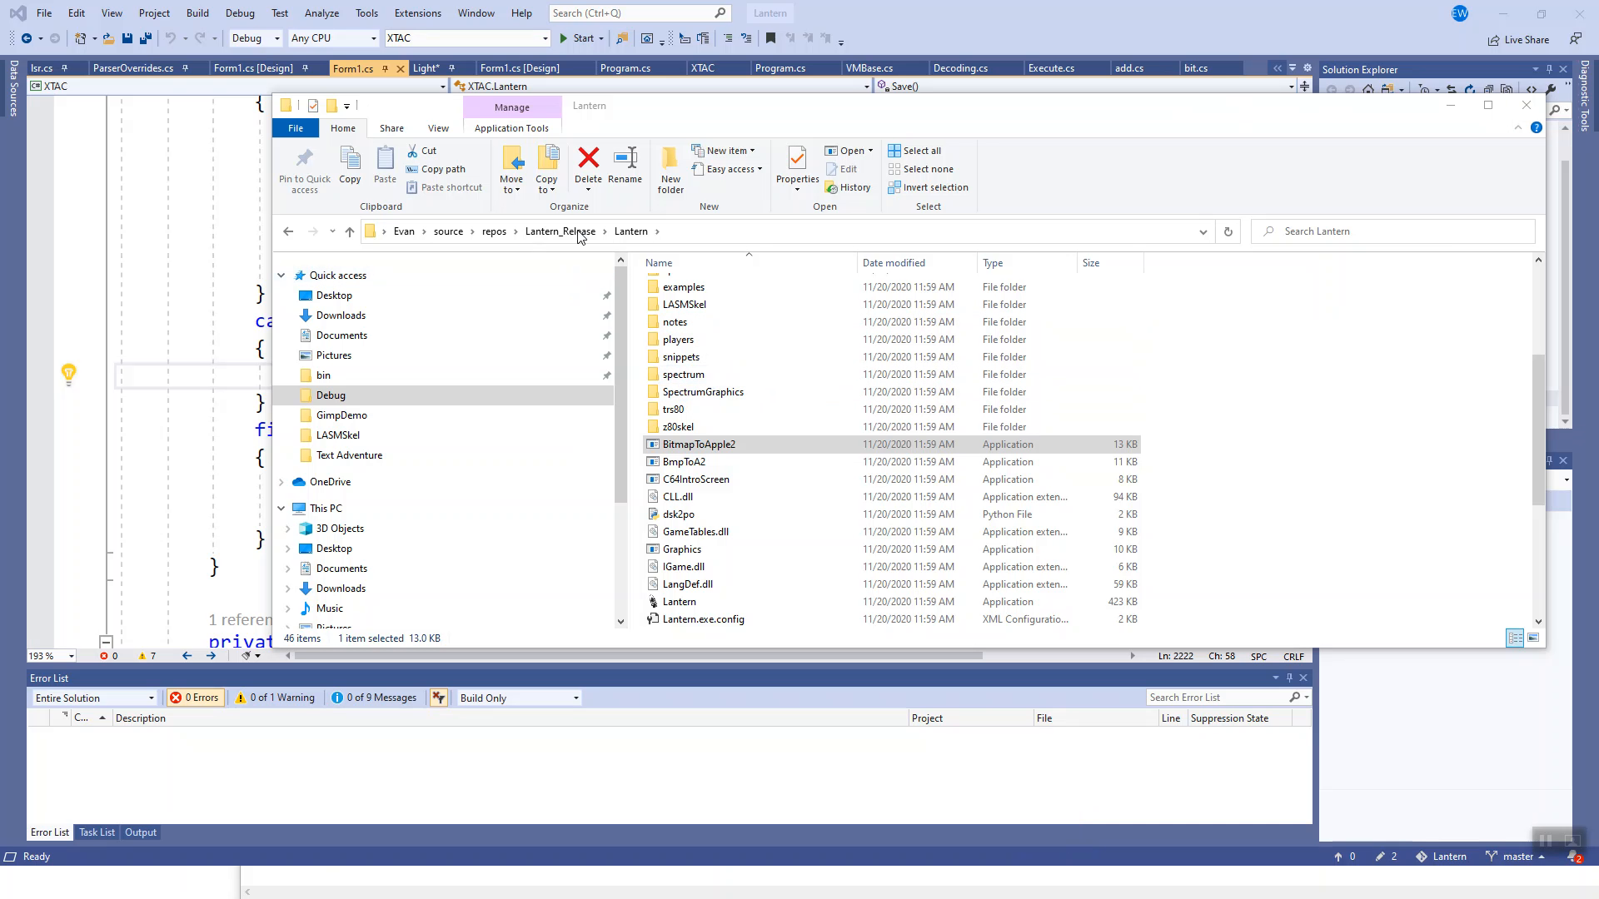
click(741, 450)
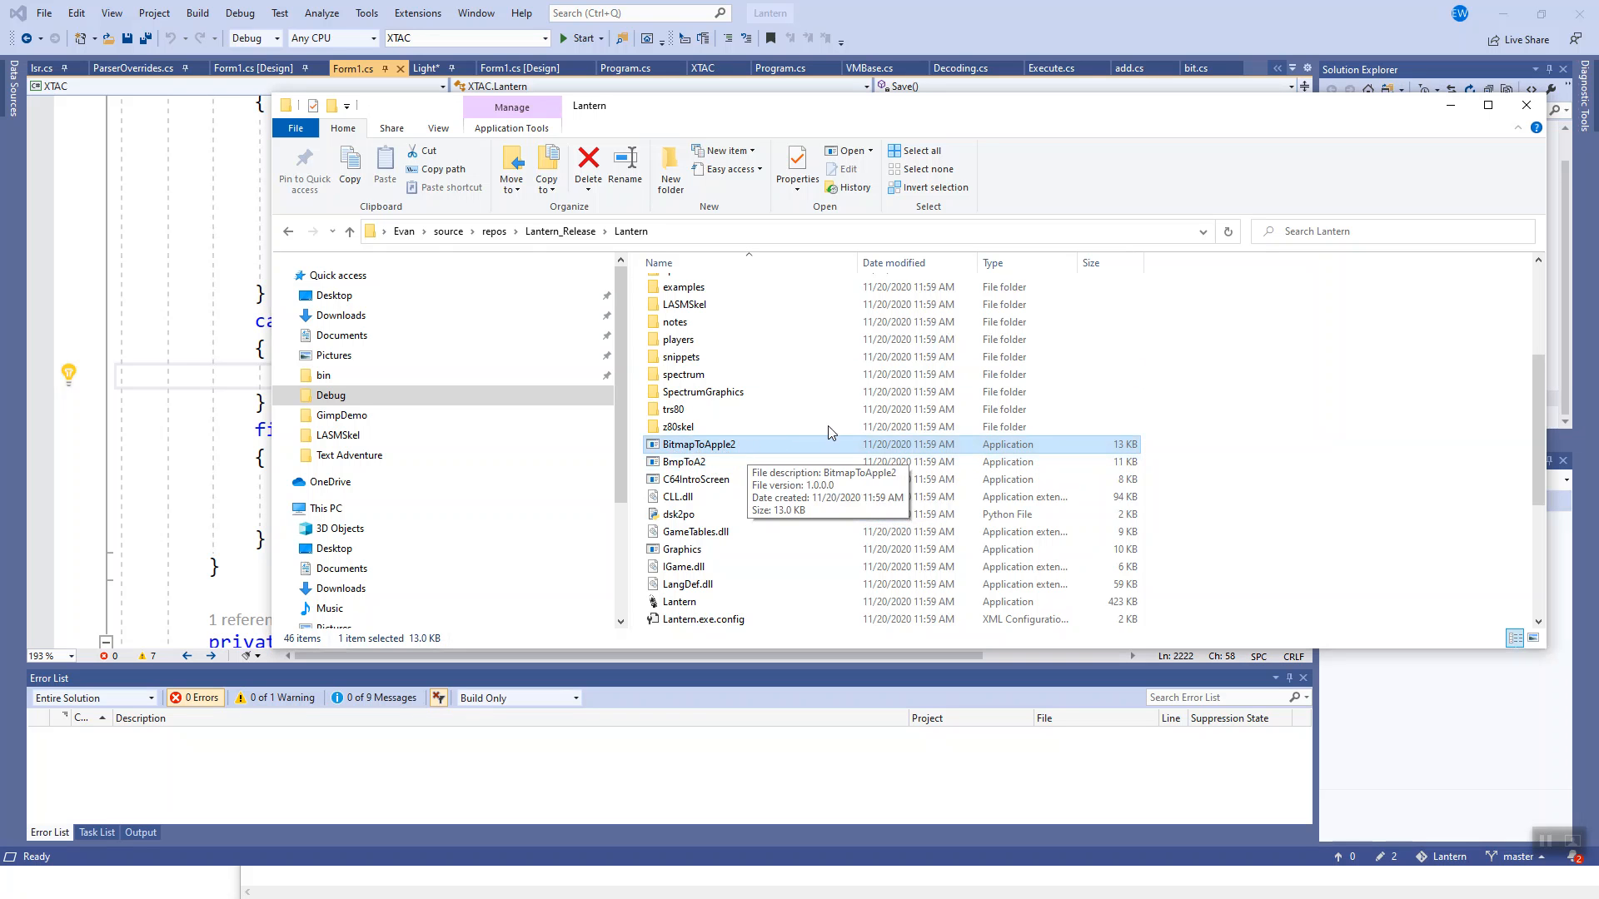
double_click(734, 452)
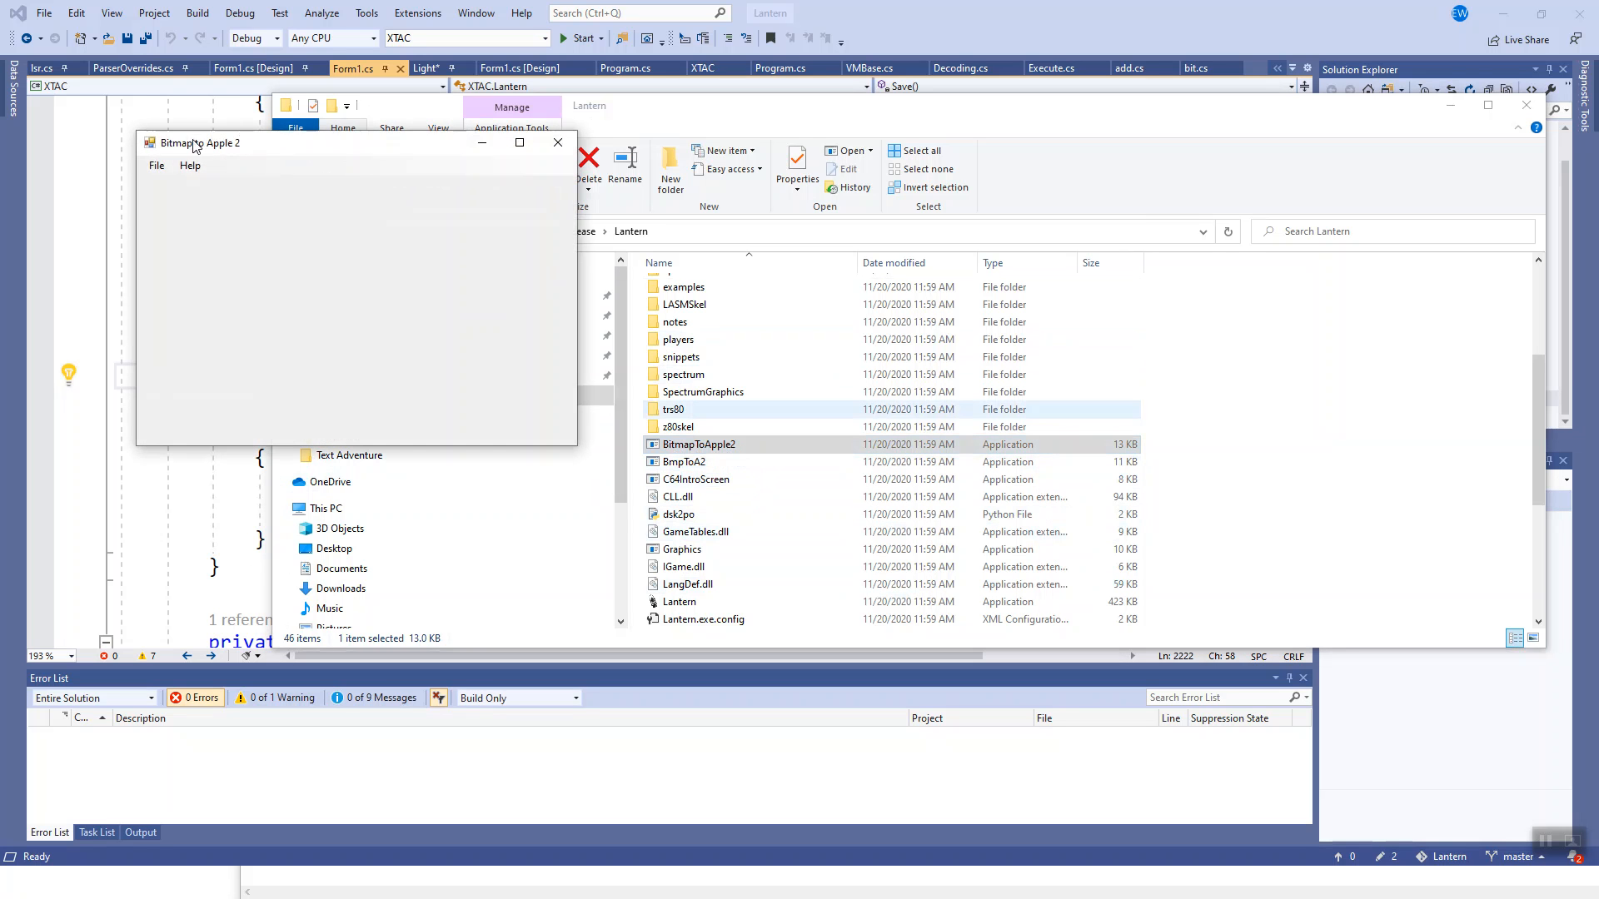
Open the TreasureQuestTitle2 bitmap from the GimpDemo folder in the converter.
click(157, 165)
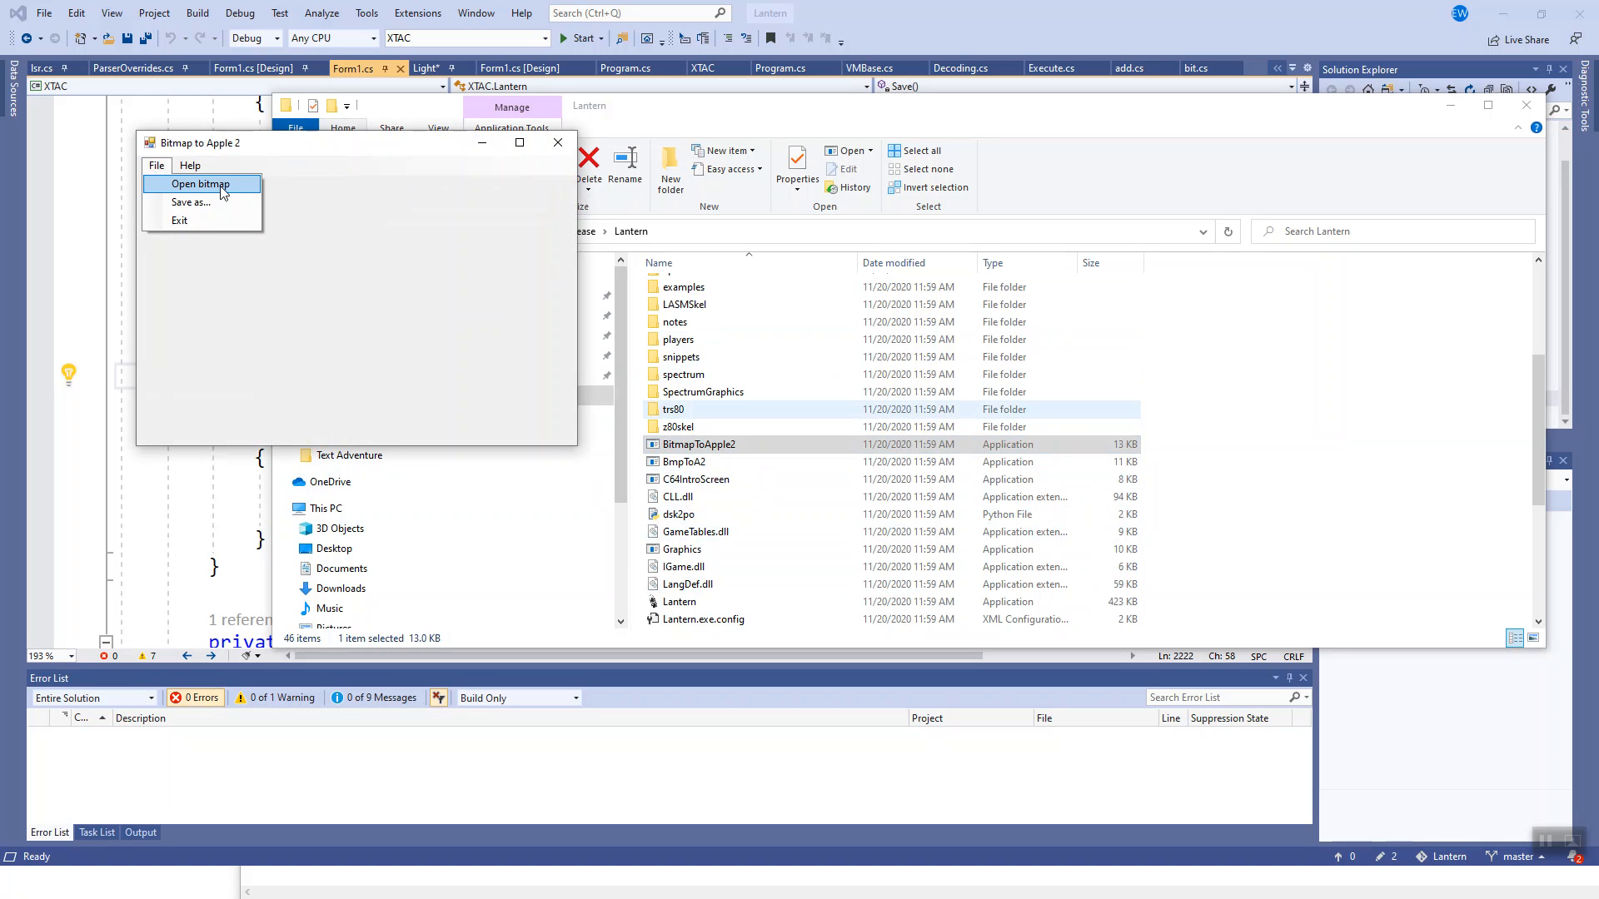
click(222, 186)
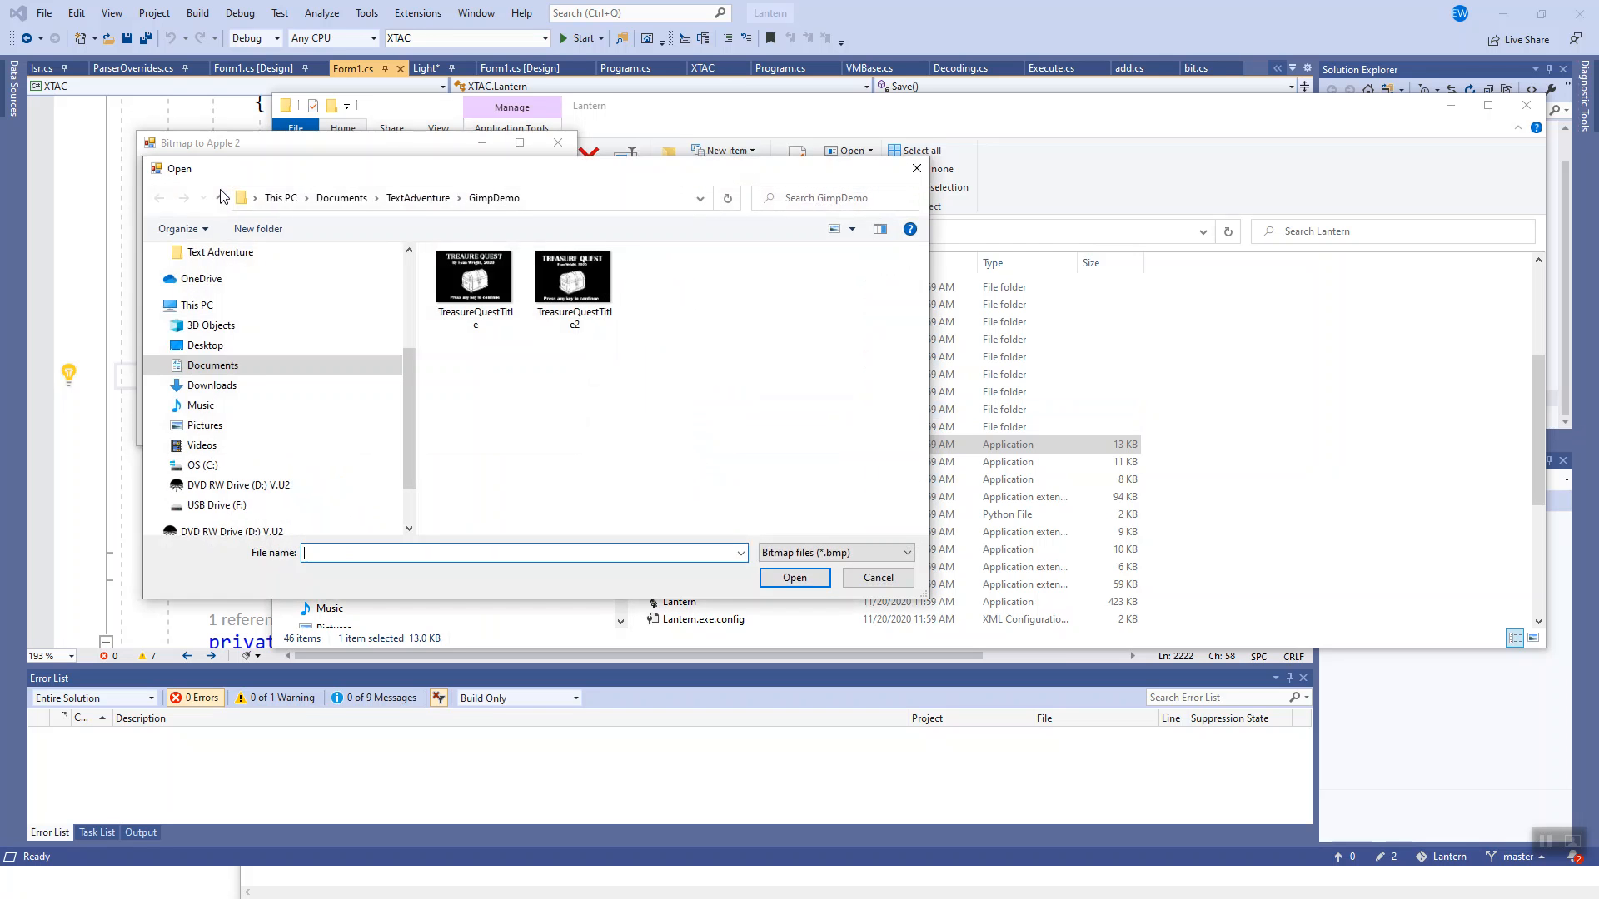
click(560, 293)
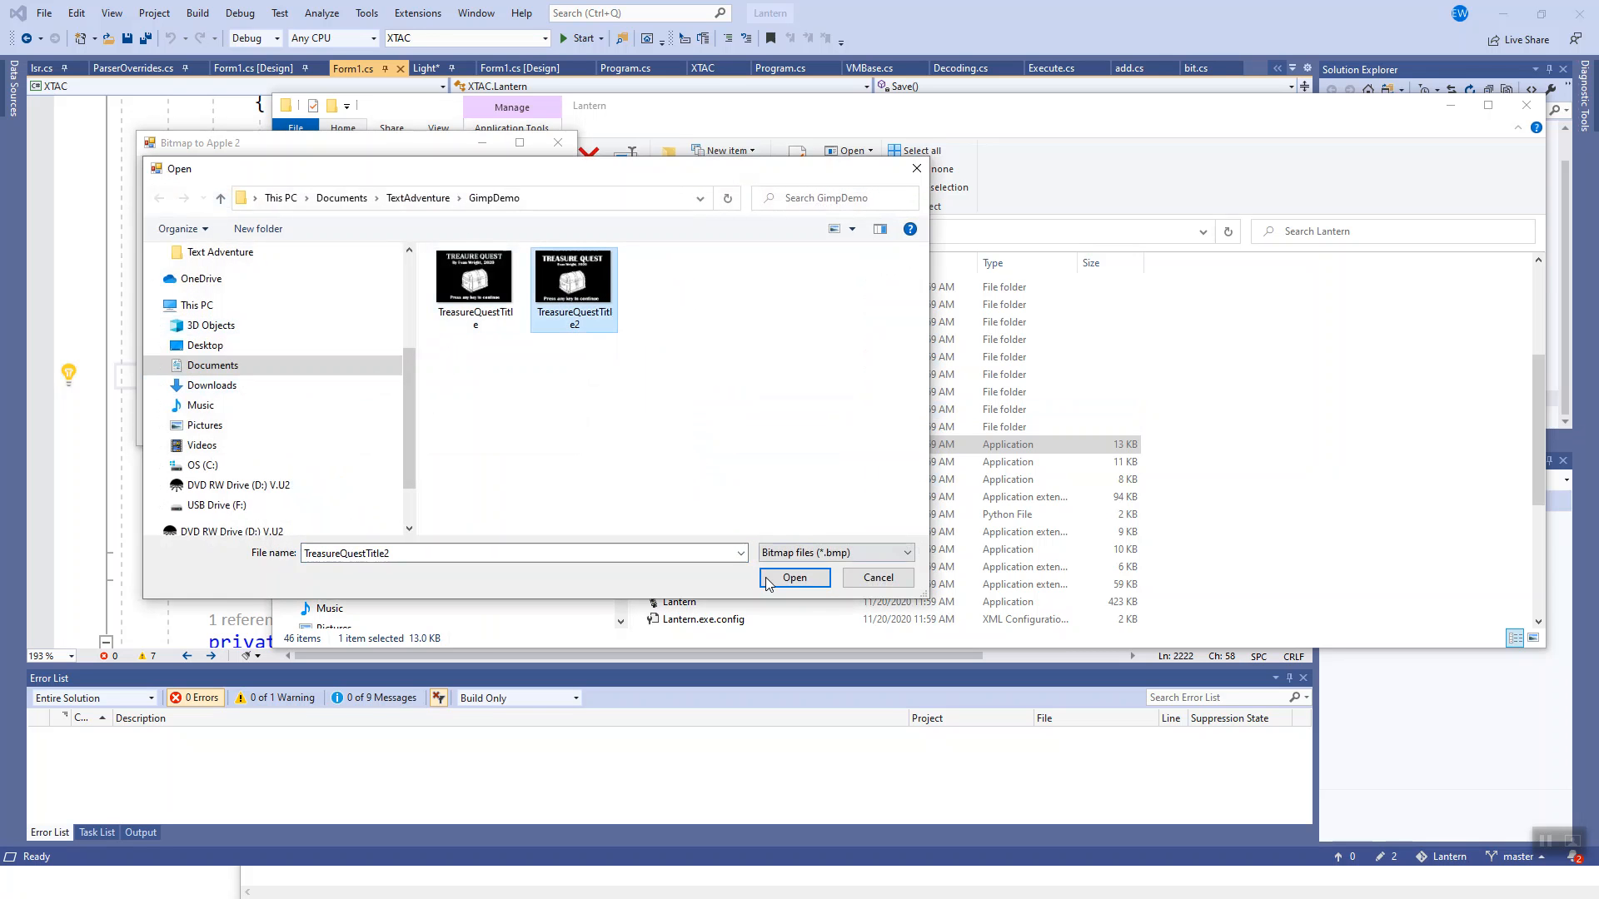
click(795, 579)
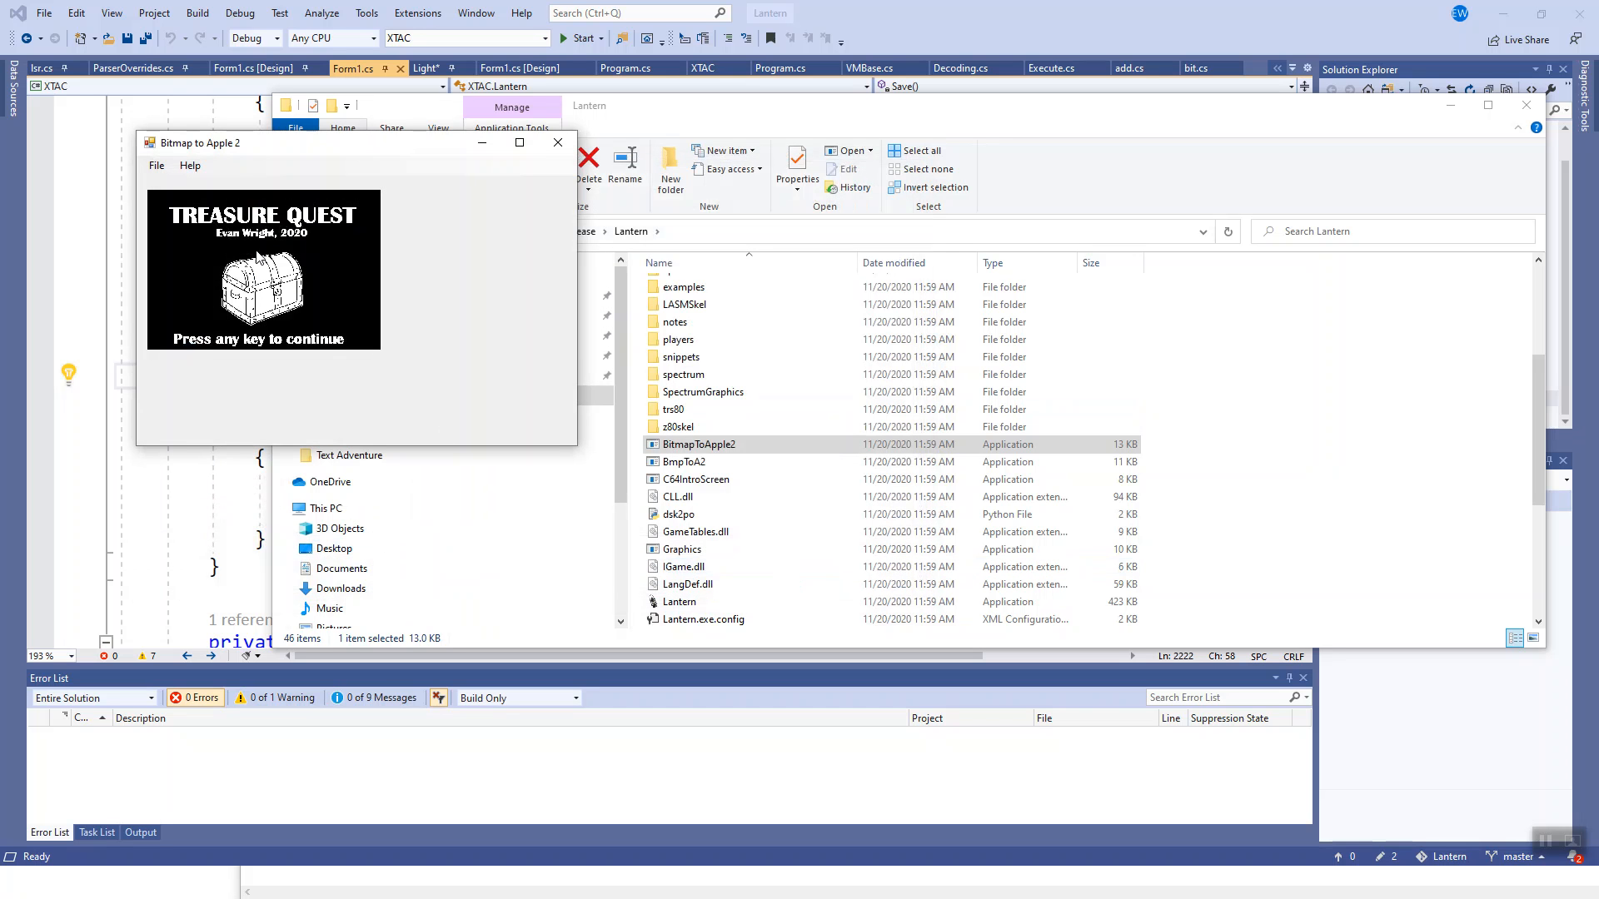
Save the converted image in the GimpDemo folder as the Apple Screen File TreasureQuestTitle2.a2s and put the converter away.
click(158, 166)
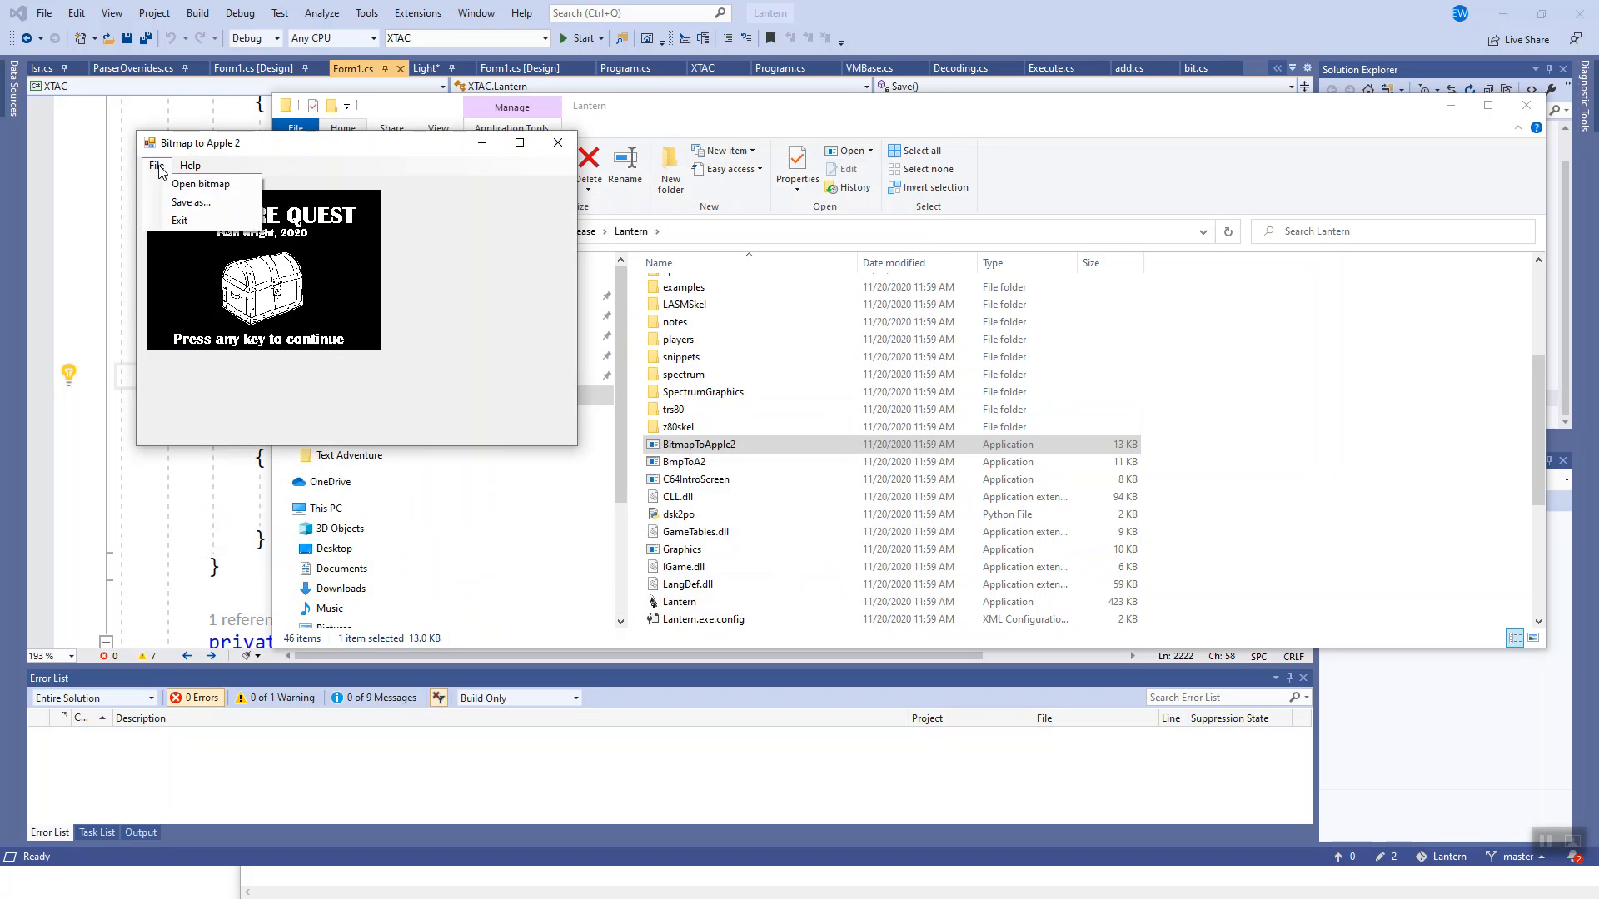
click(177, 204)
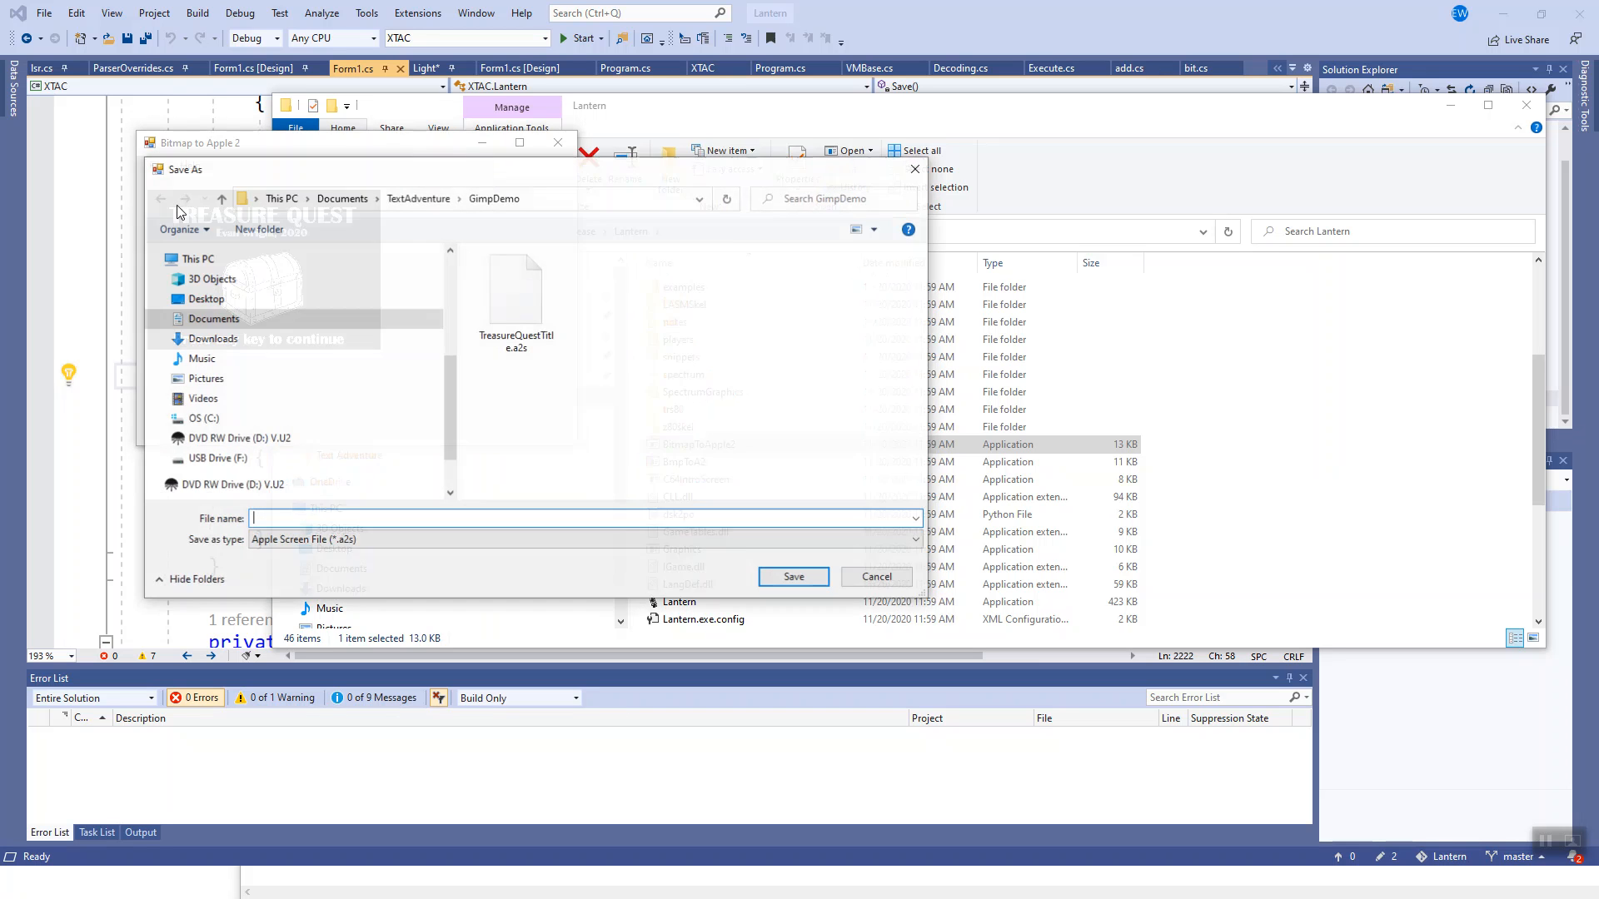
click(547, 353)
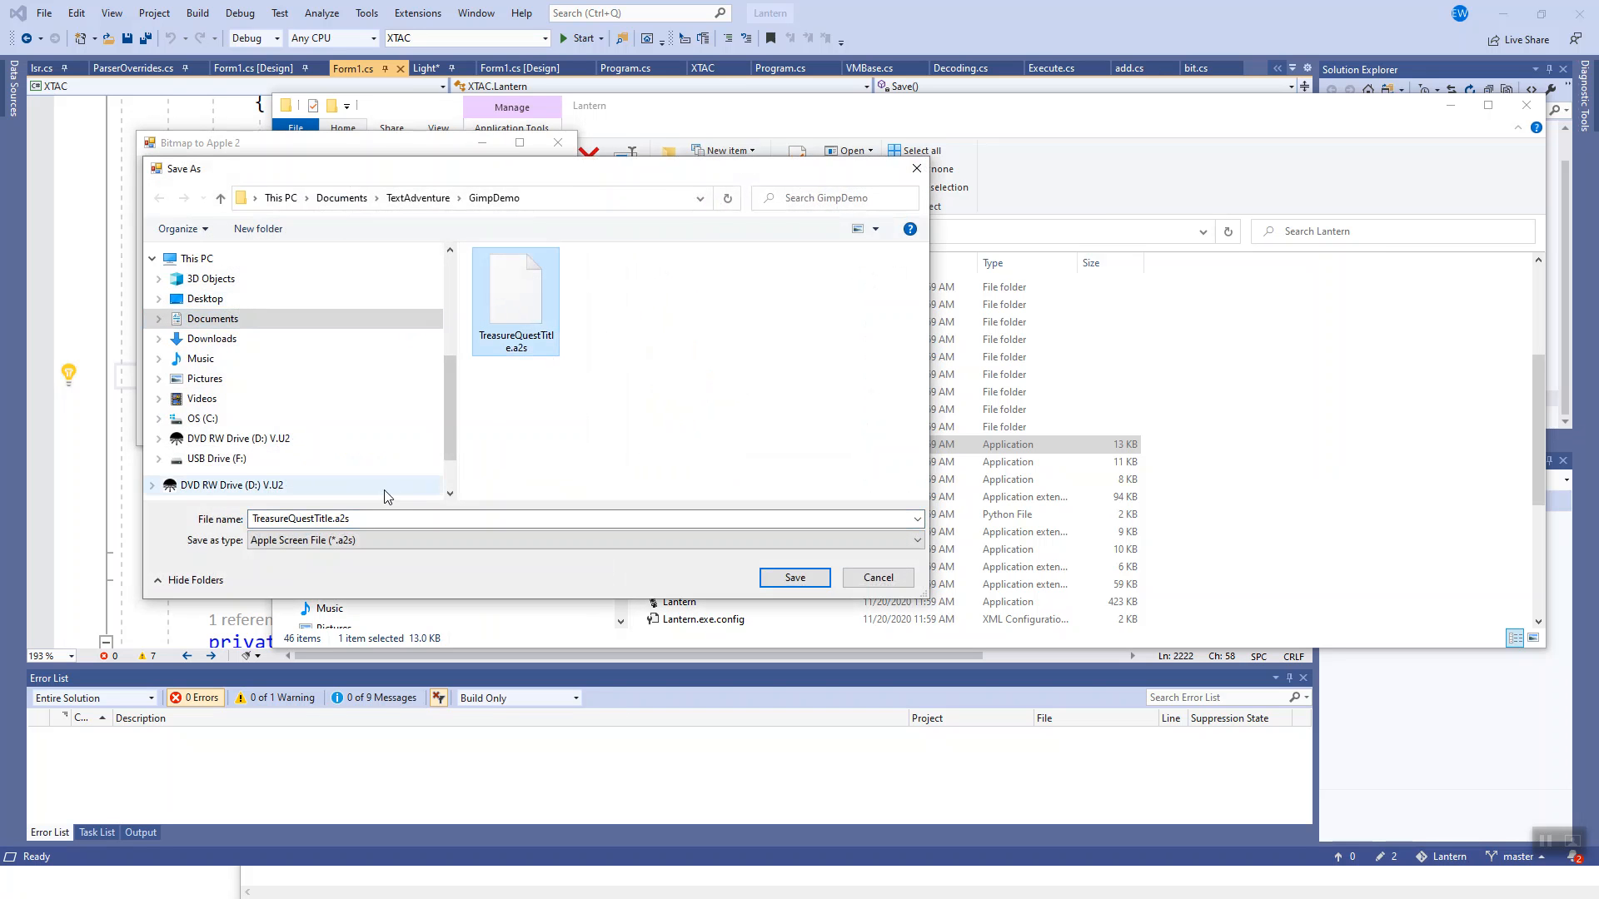
double_click(333, 520)
click(333, 519)
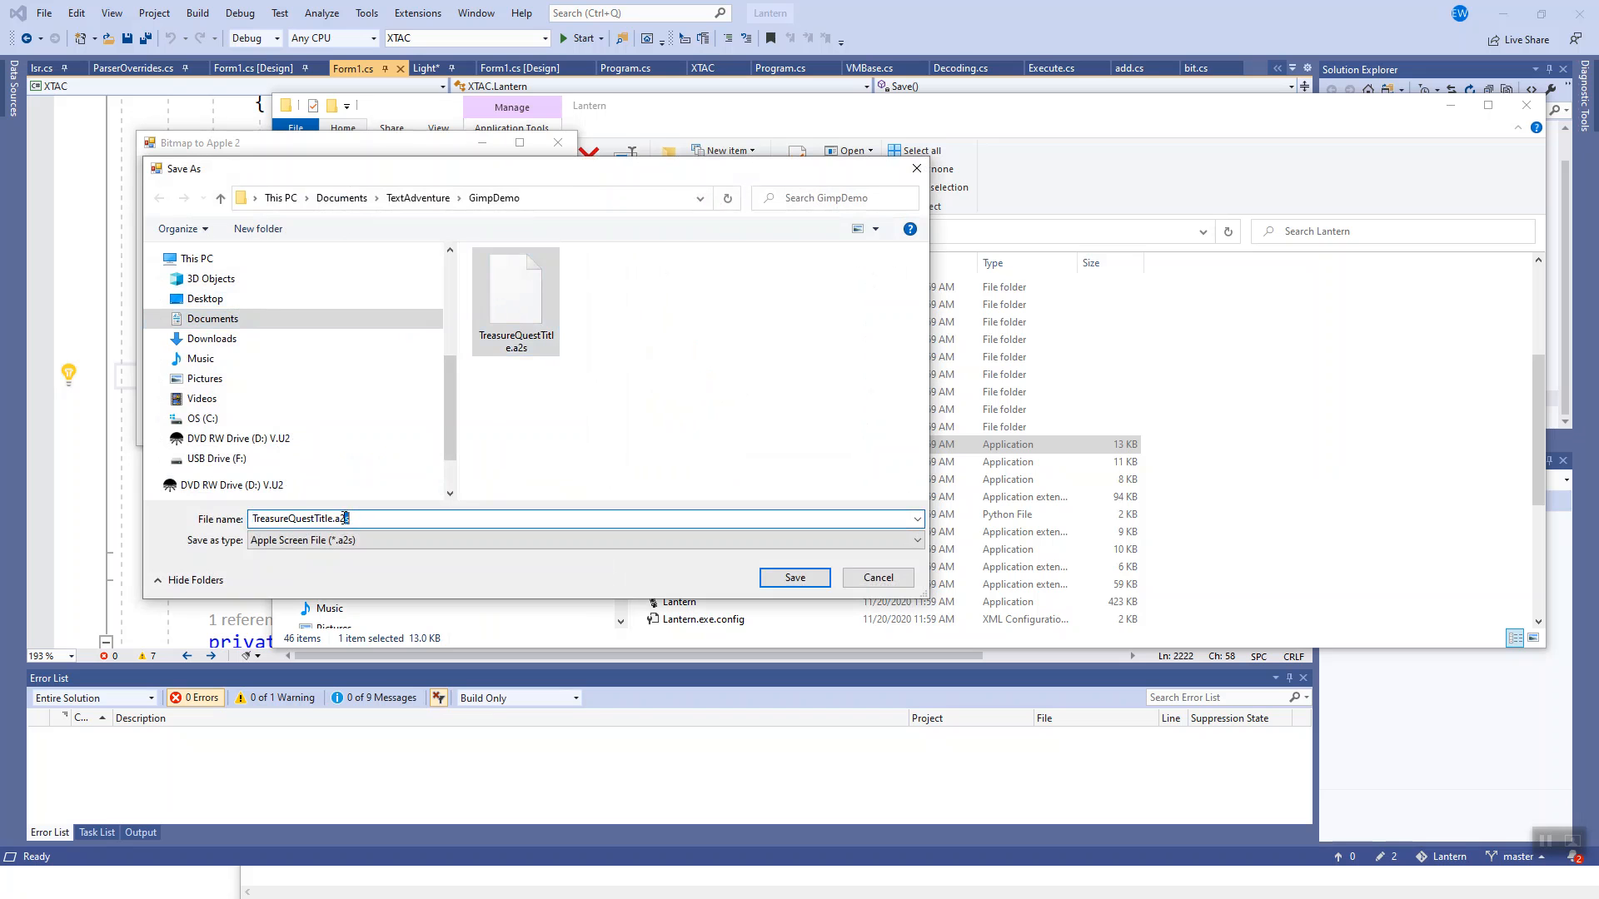
text(2)
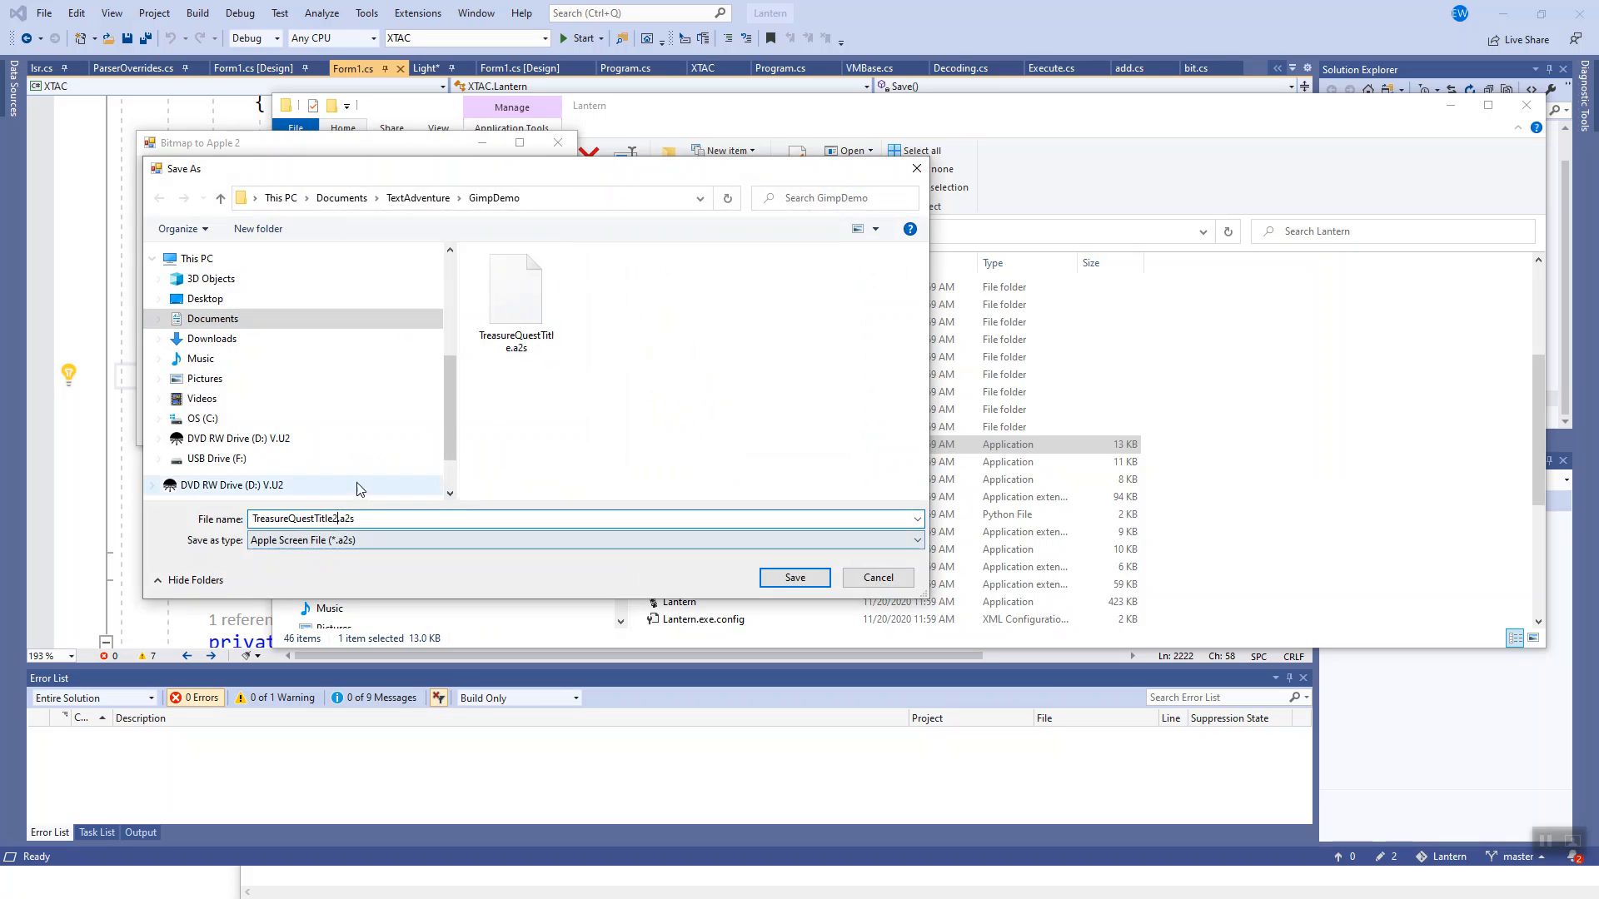
click(793, 578)
click(793, 496)
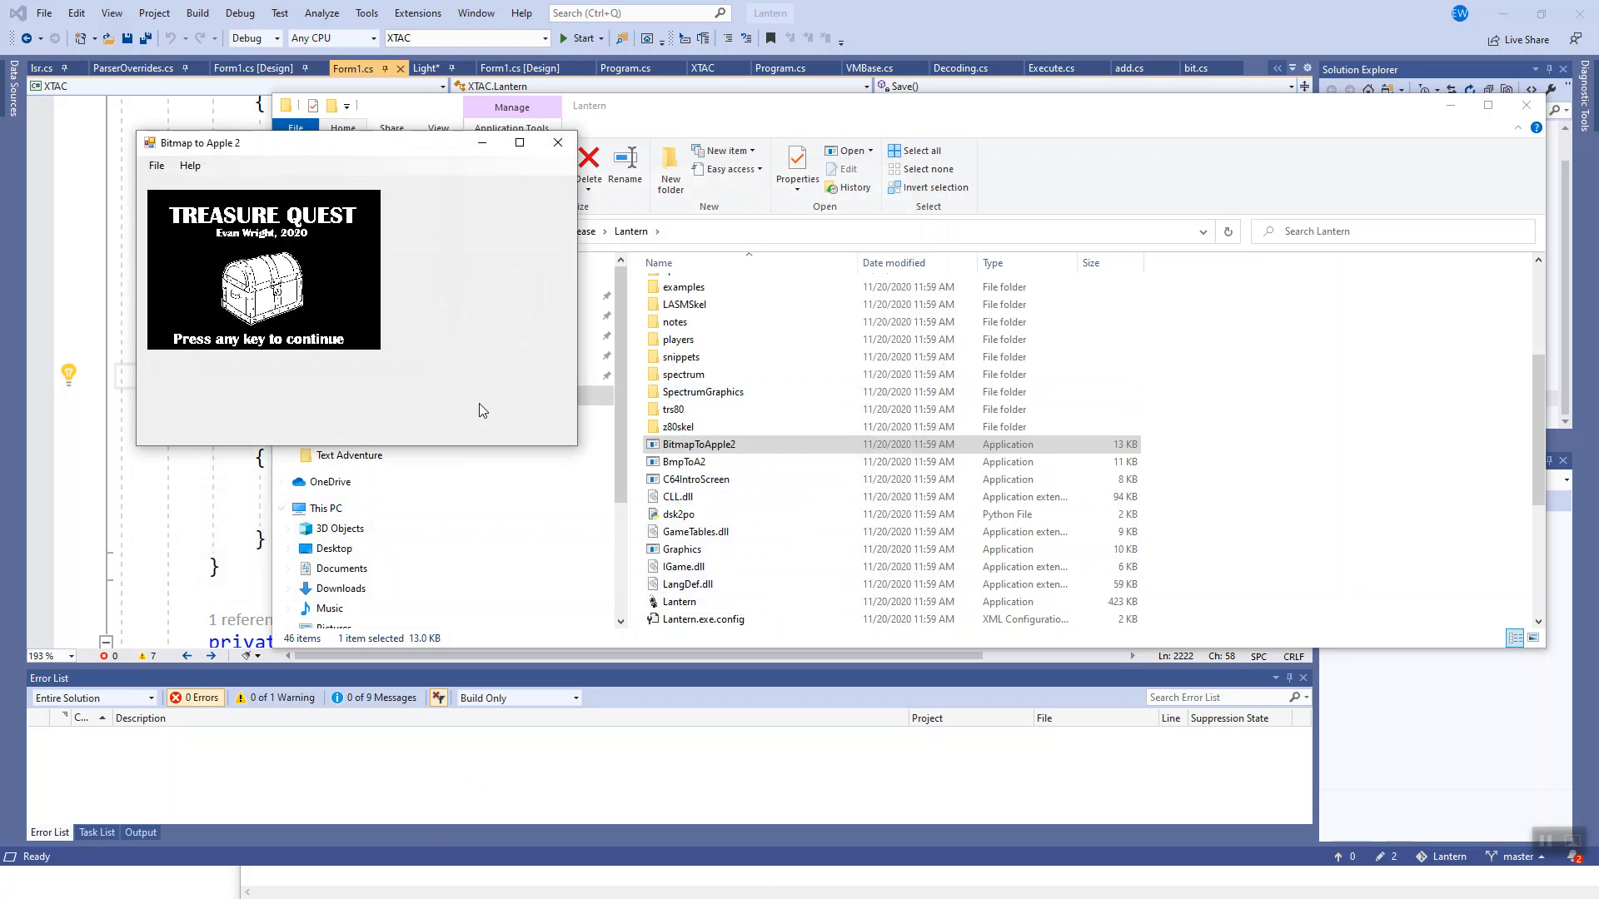
click(498, 143)
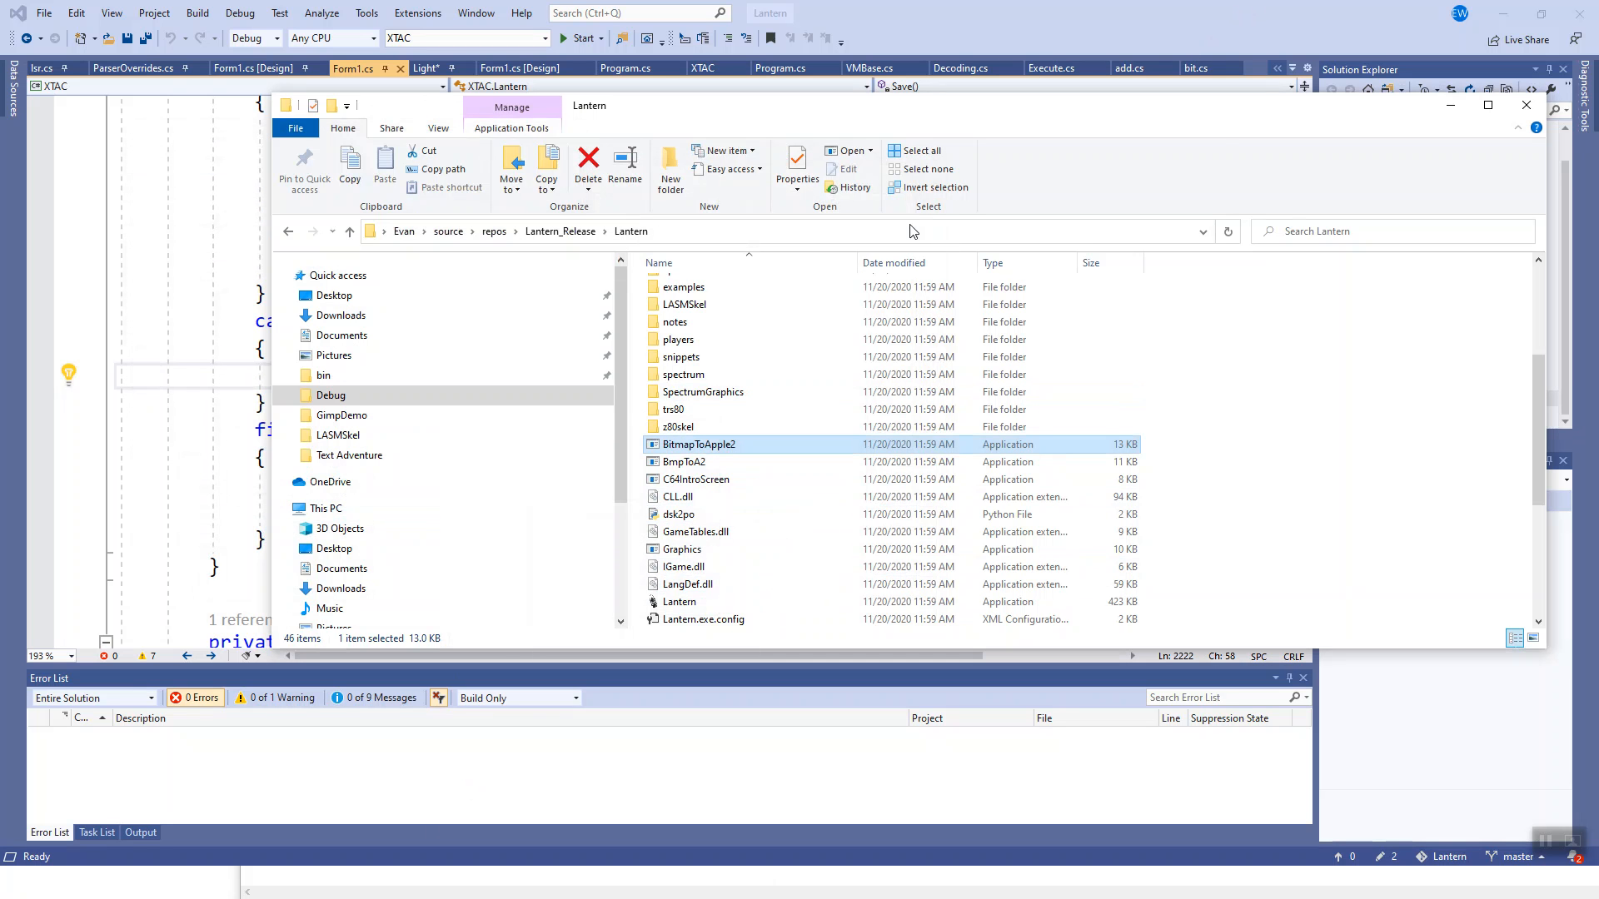
Switch to Lantern and set TreasureQuestTitle2.a2s from the GimpDemo folder as the Apple // loading screen.
drag(1205, 120, 1031, 137)
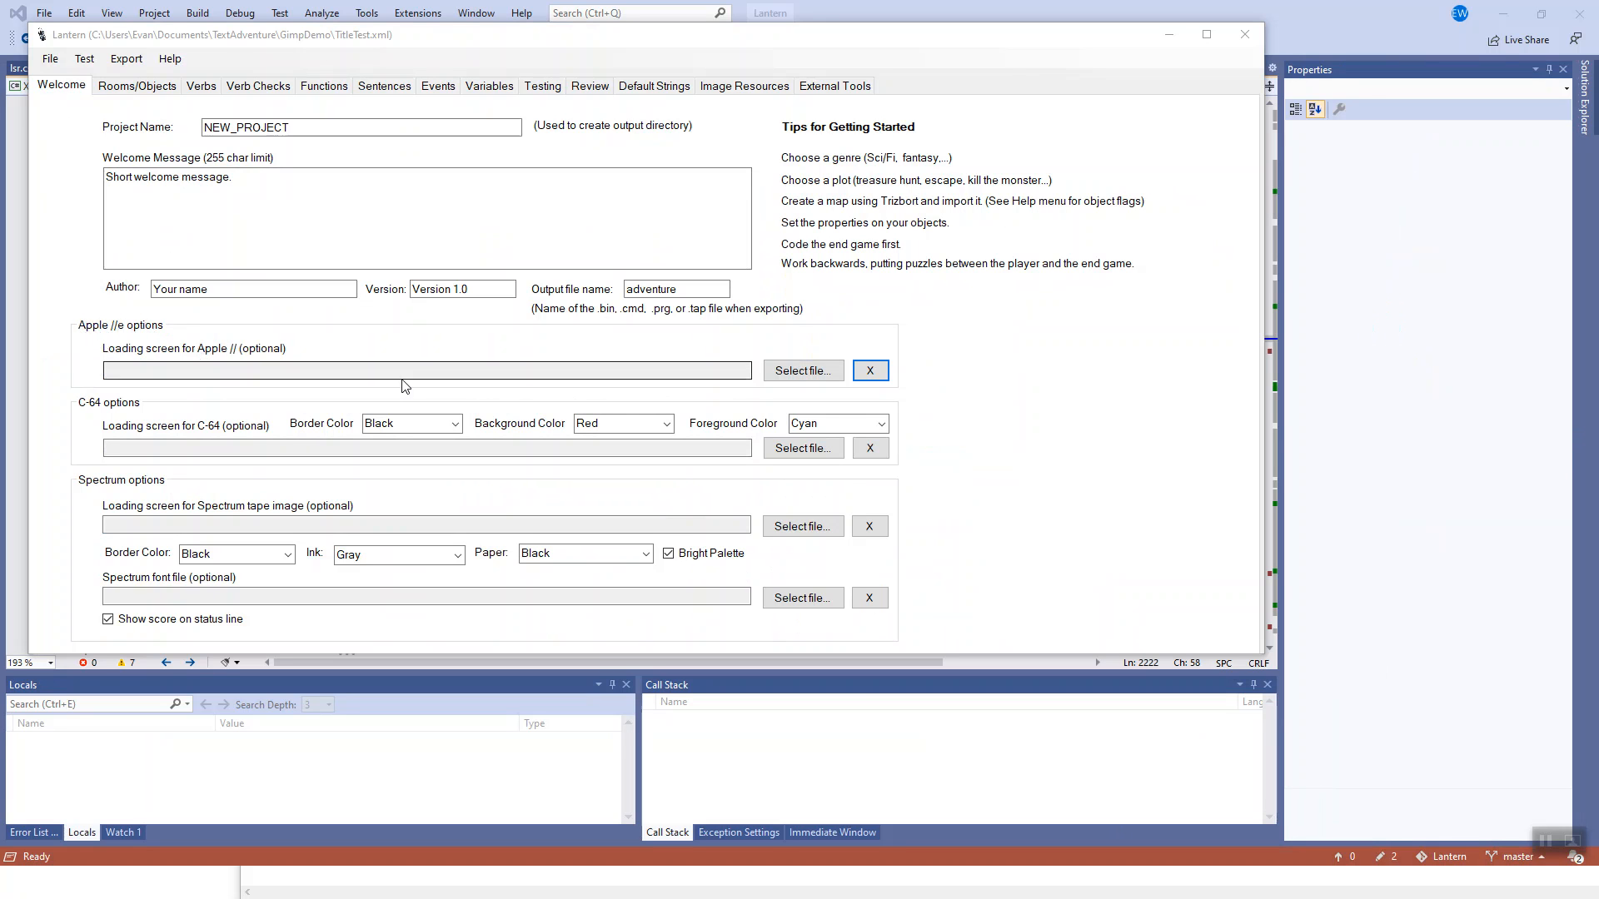
click(800, 375)
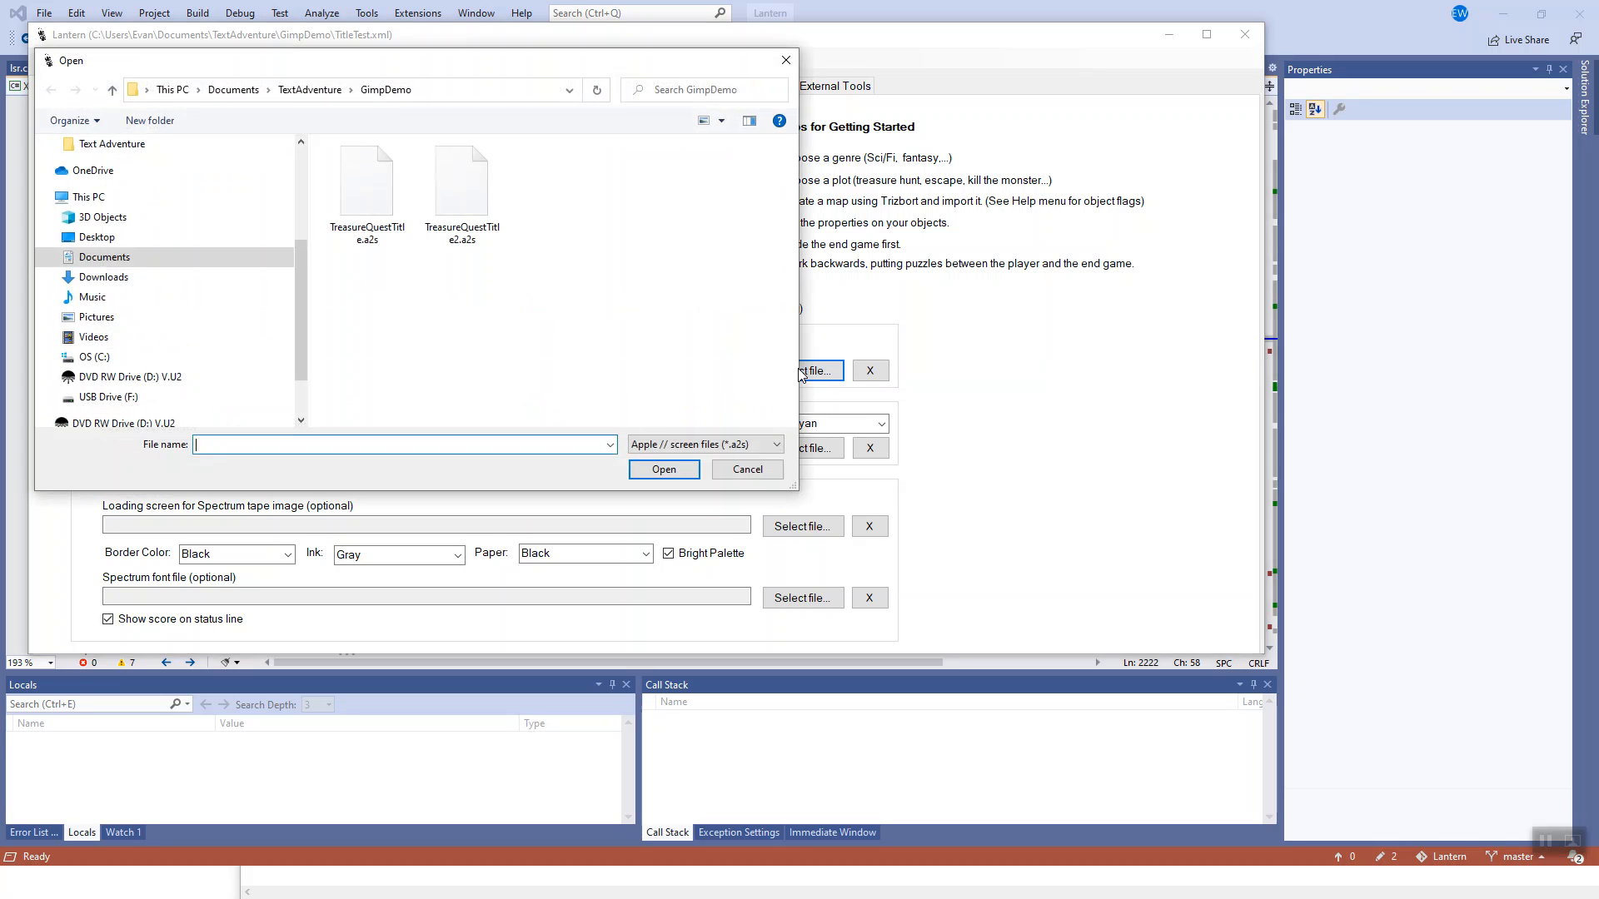
click(469, 195)
click(654, 473)
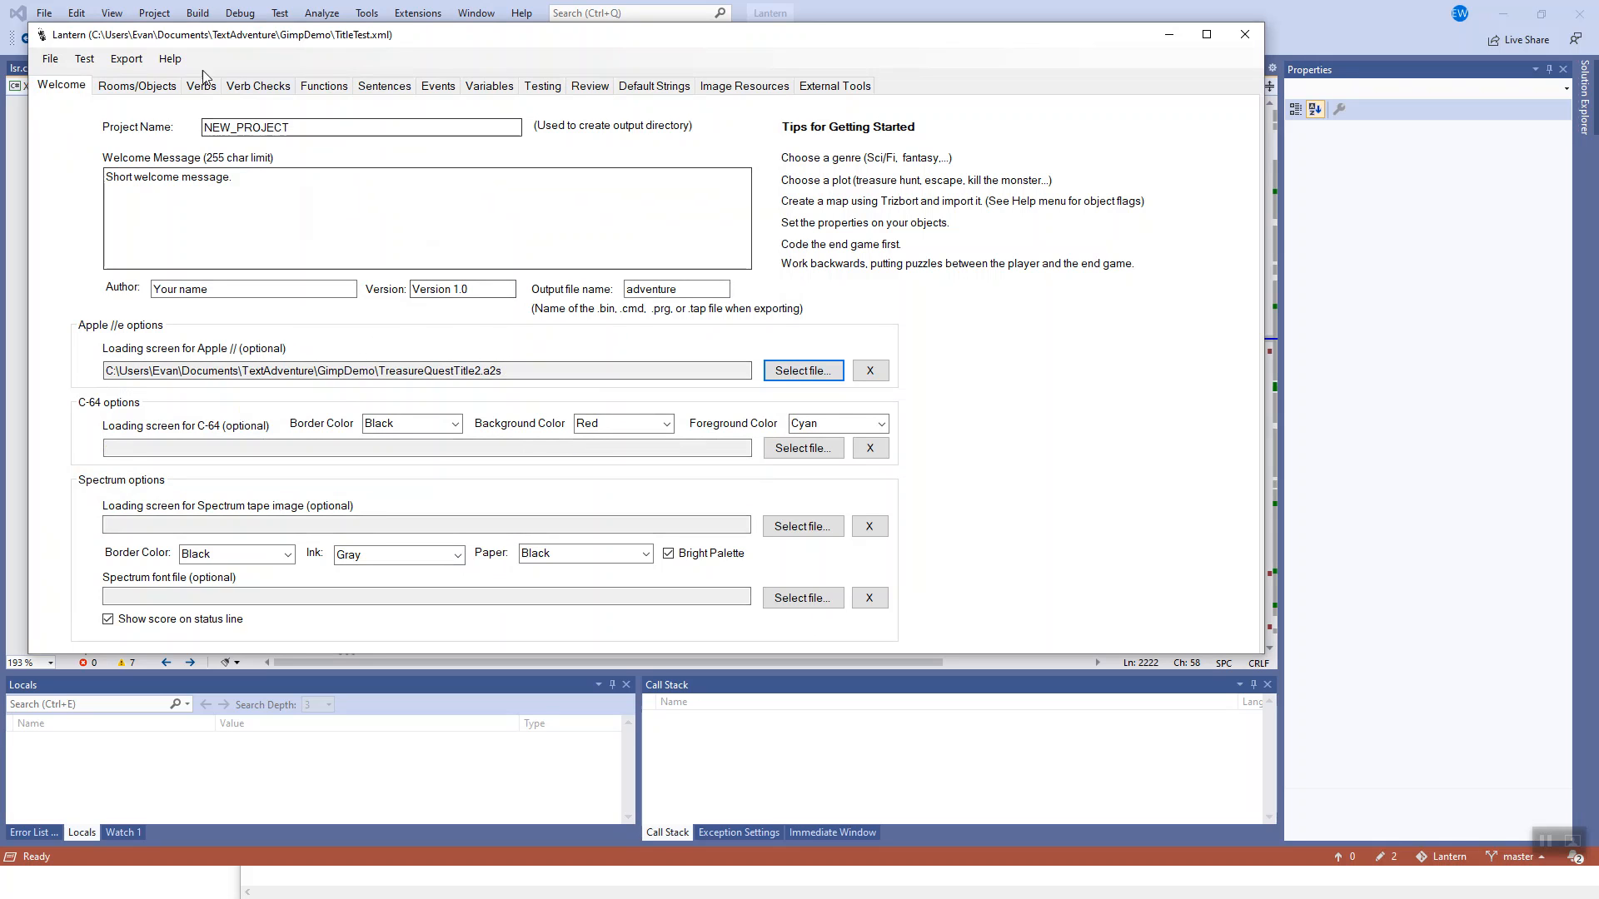
Export the project for the Apple // and list the disk's files with CAT in the emulator.
click(135, 64)
click(156, 96)
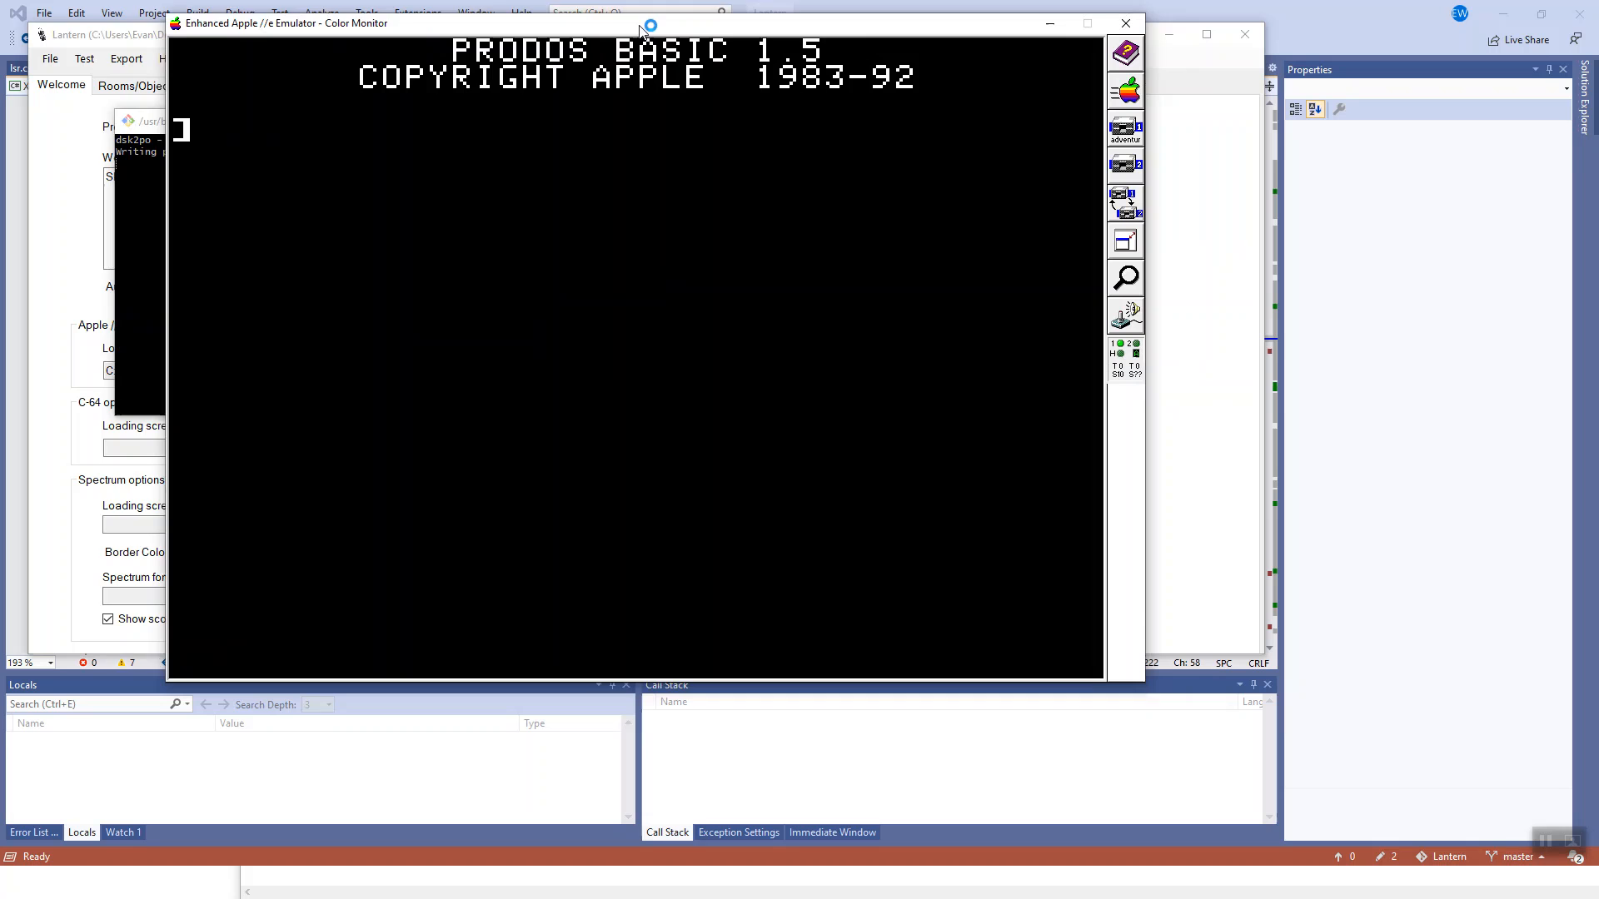
text(CAT)
key(Return)
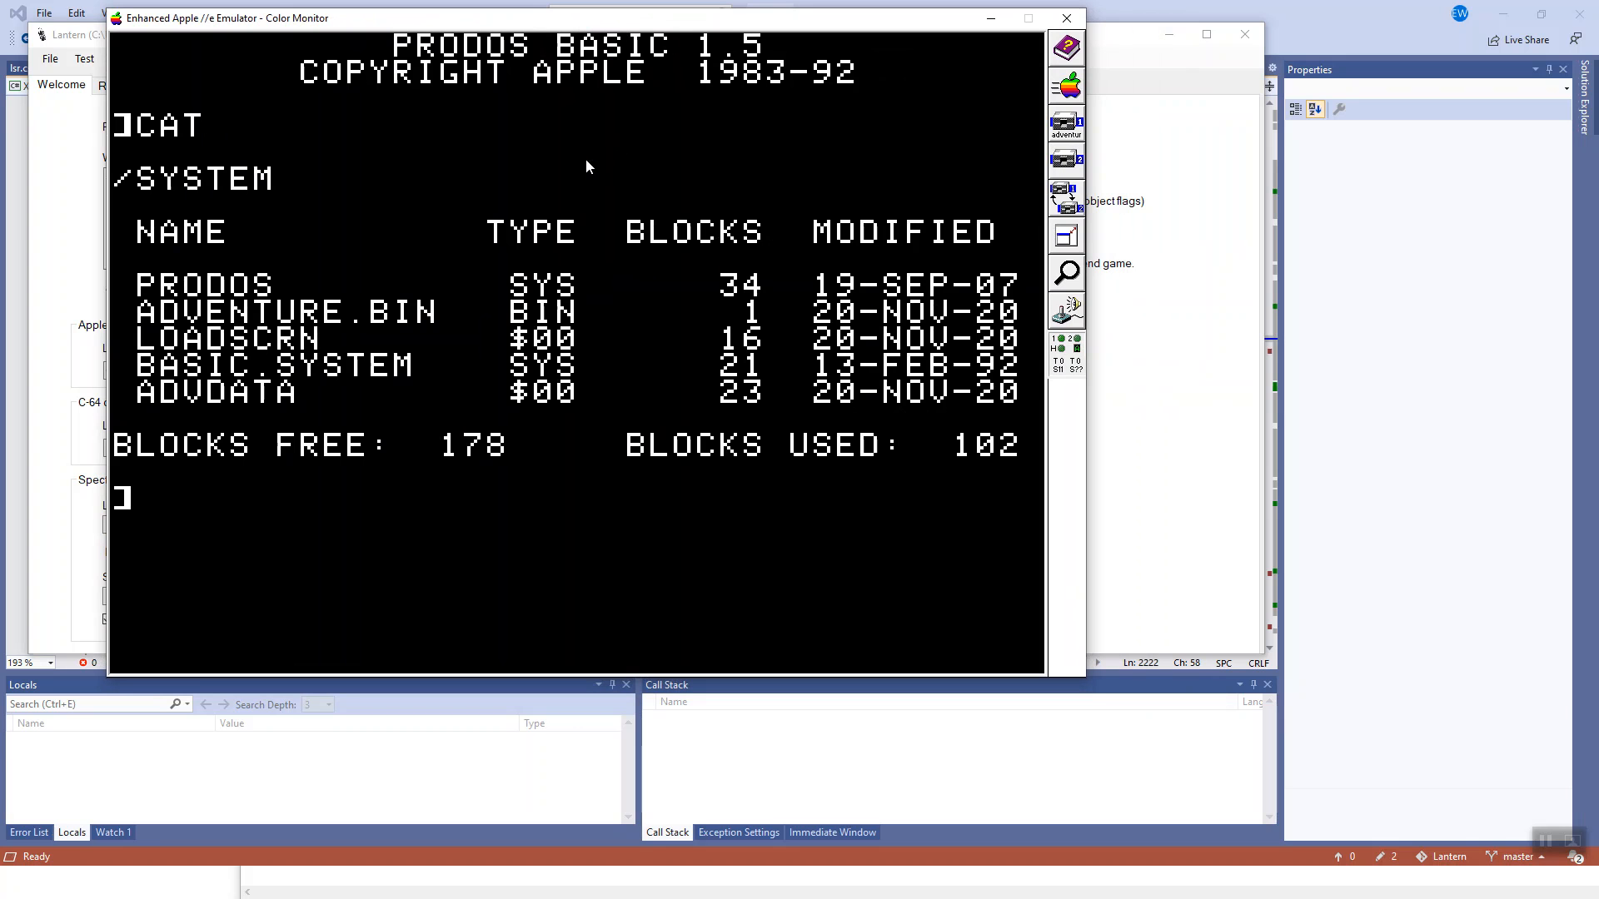
Test the title screen with BRUN ADVENTURE.BIN, continuing from it into the game before closing the emulator.
text(BRUN ADV)
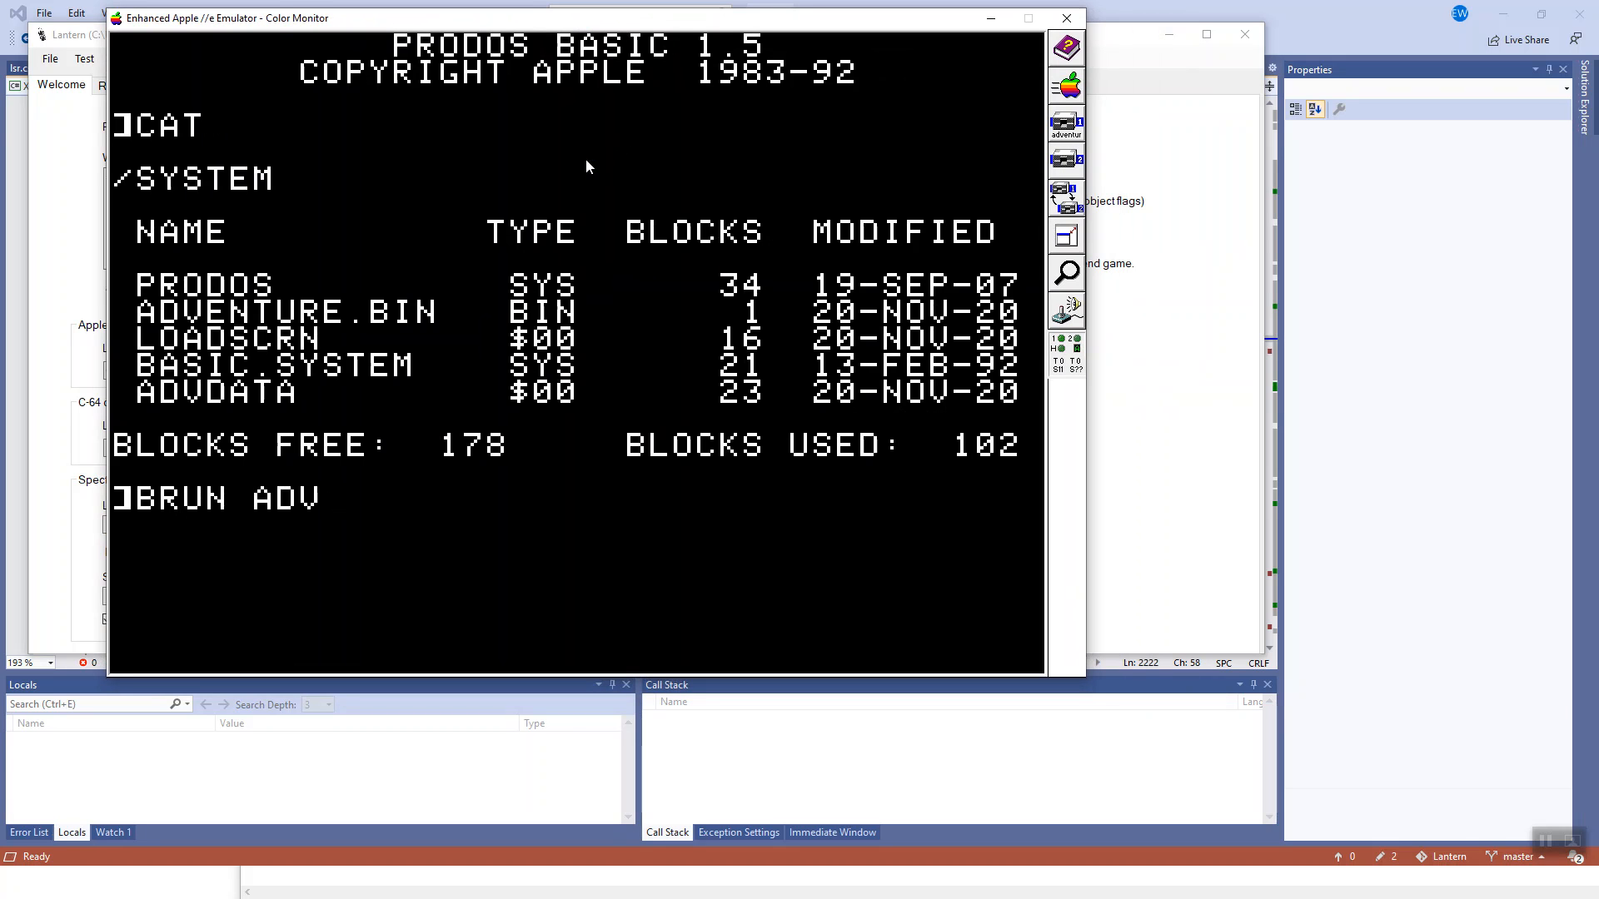
text(ENTURE.BIN)
key(Return)
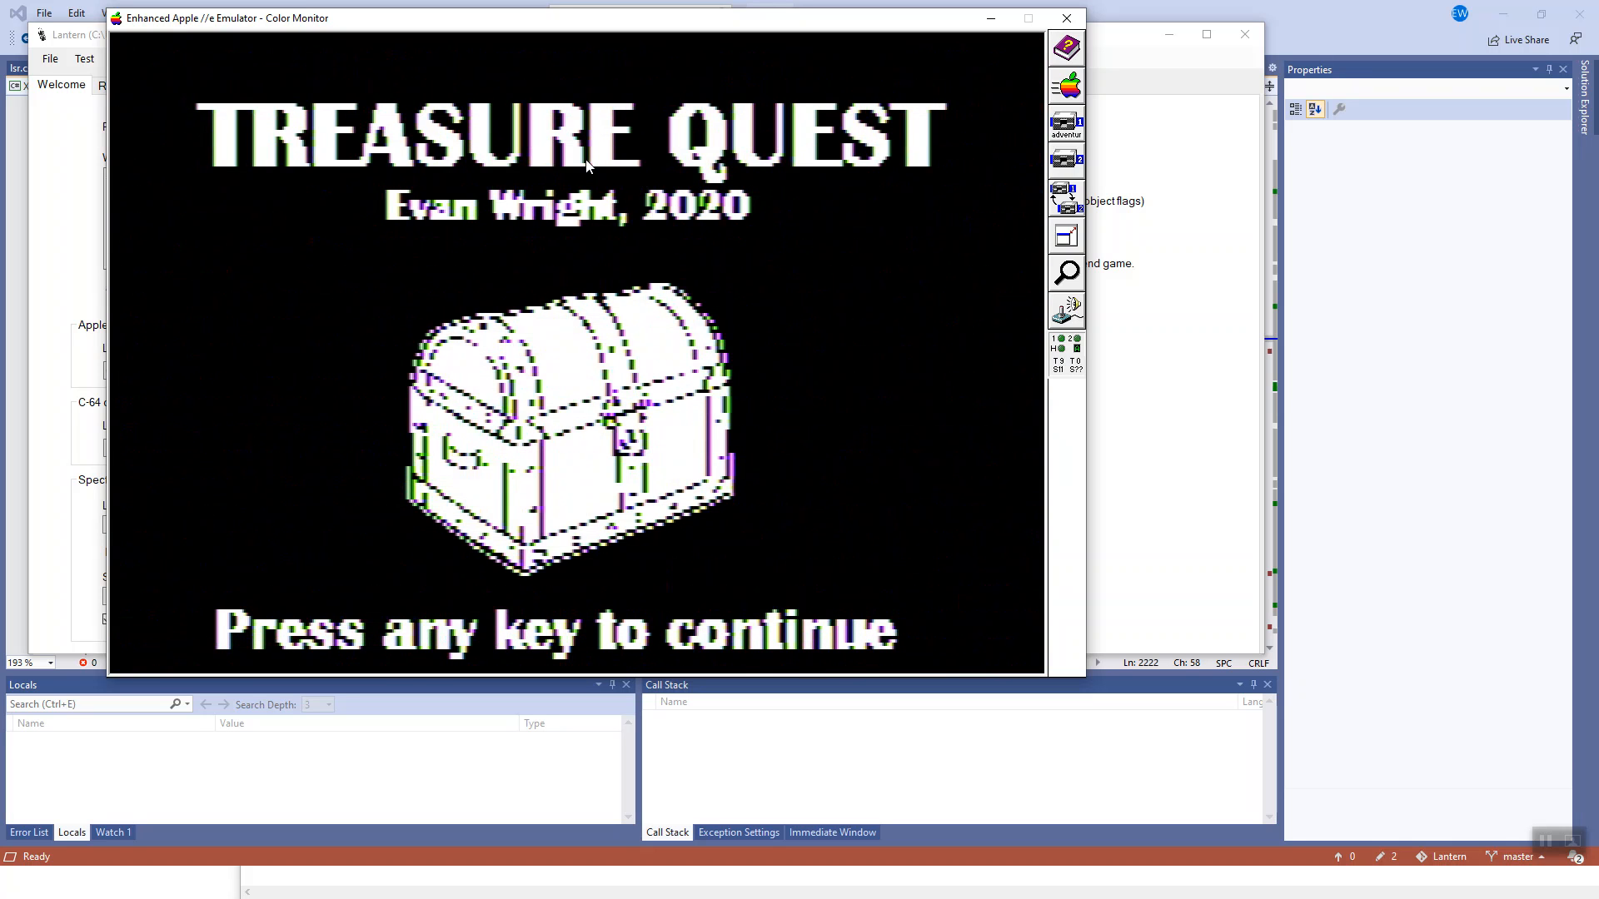
key(Return)
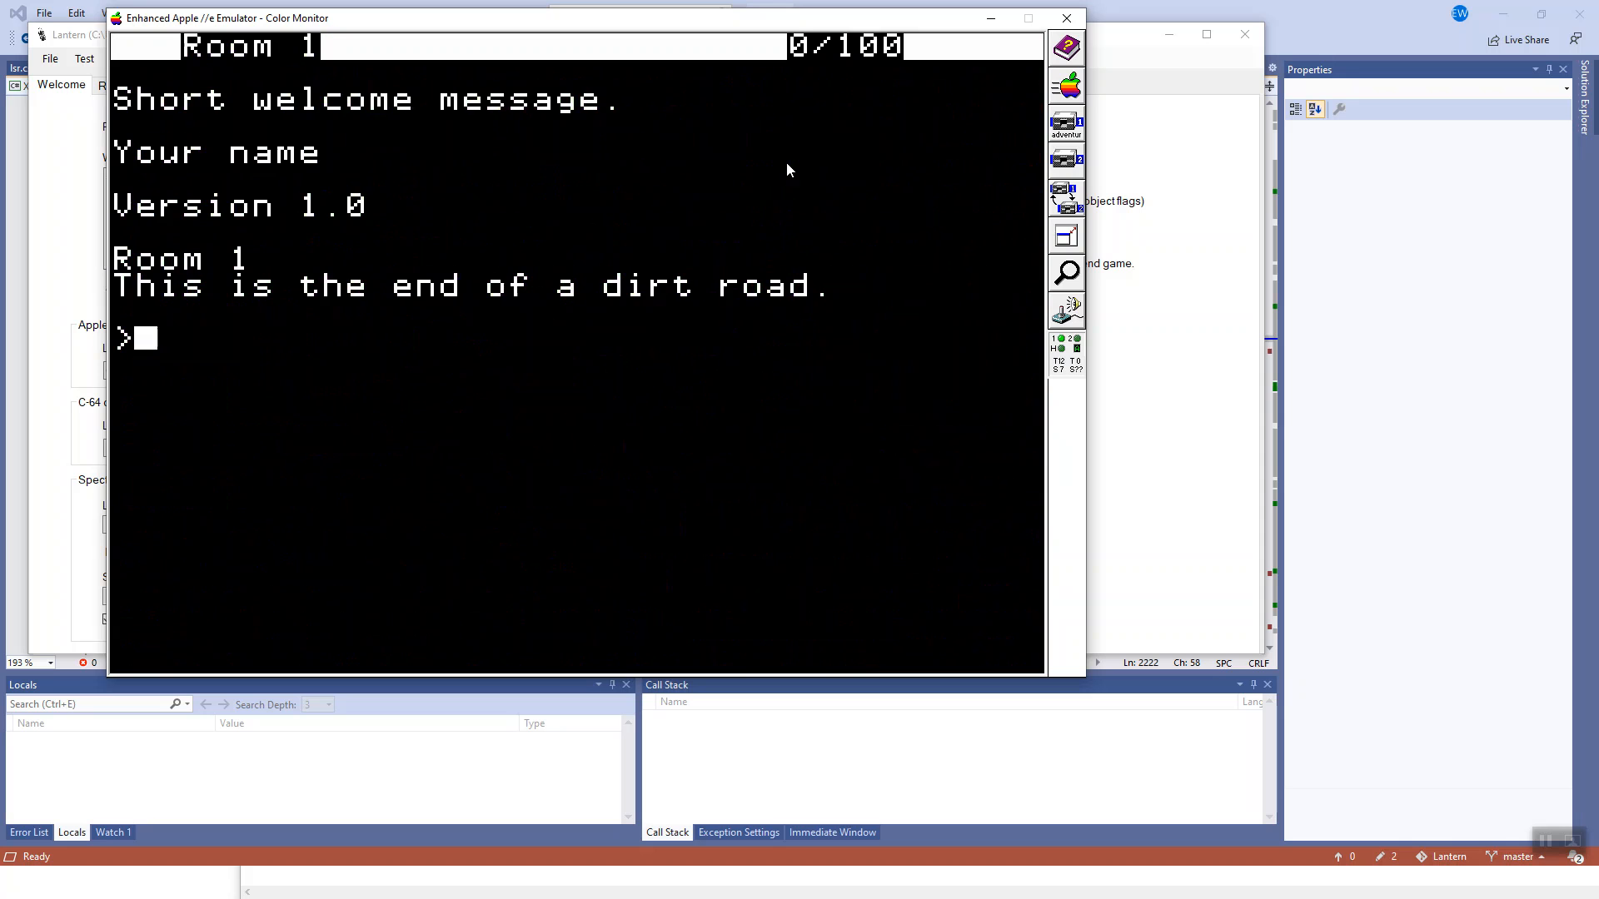
click(1067, 18)
click(929, 515)
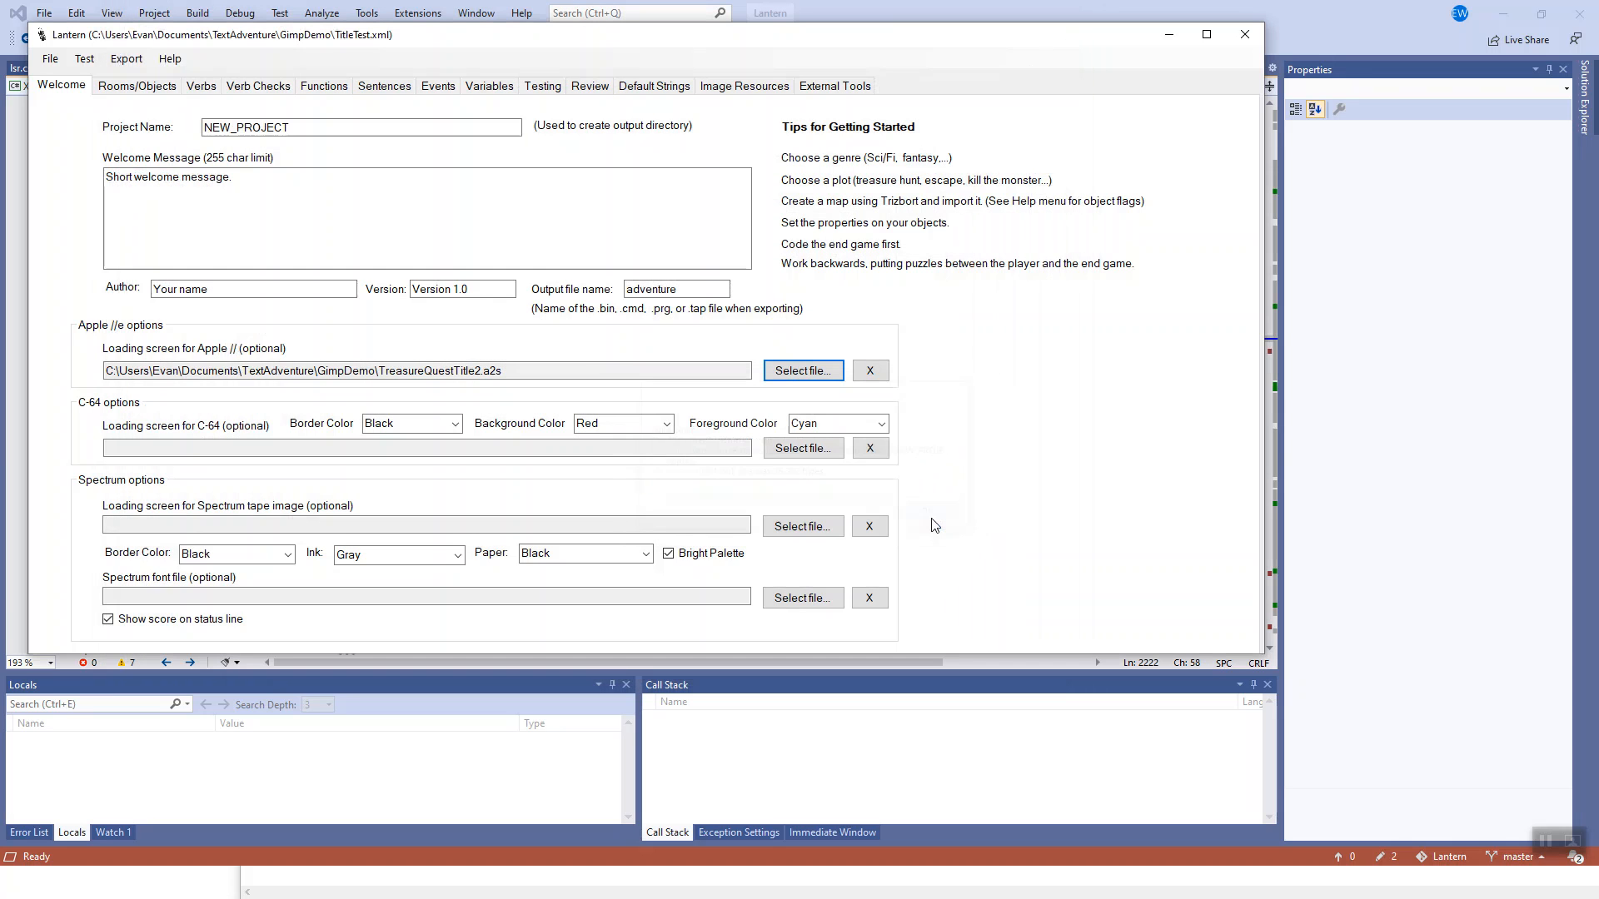